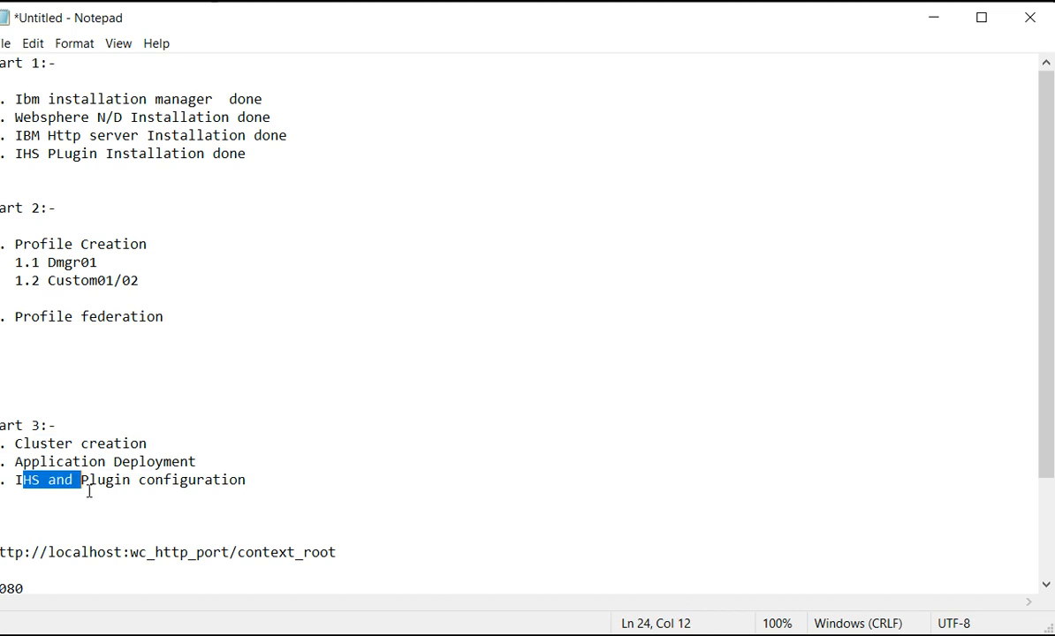
# - Review the Part 3 tasks and the localhost test URLs for Custom01 and Custom02 in the notes
pyautogui.click(198, 554)
pyautogui.scroll(-3, 313, 478)
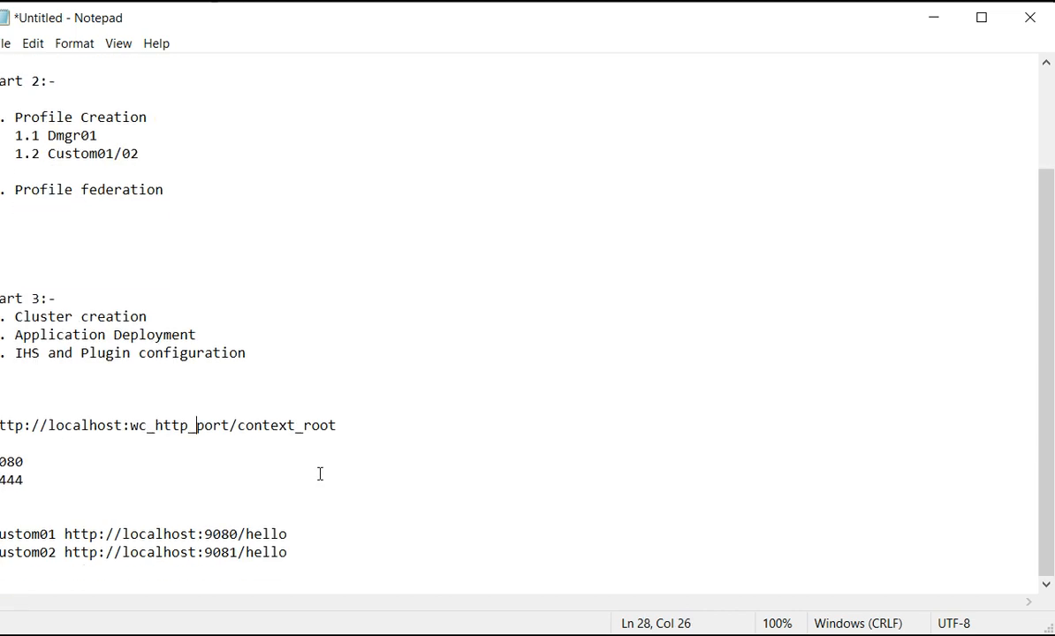
pyautogui.moveTo(57, 425); pyautogui.dragTo(254, 430)
pyautogui.moveTo(177, 534); pyautogui.dragTo(281, 535)
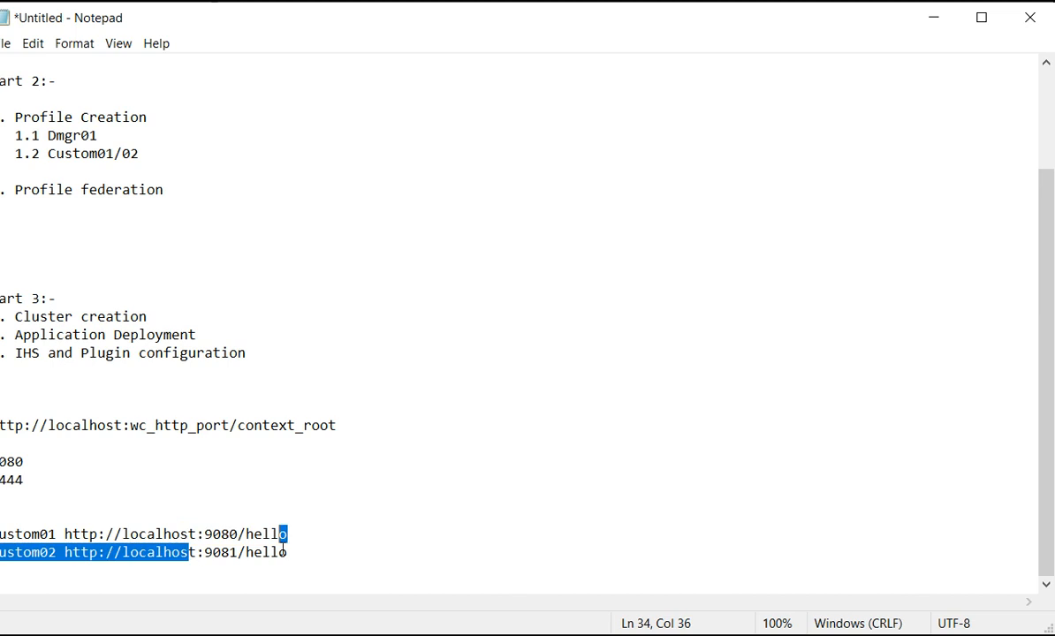
pyautogui.click(349, 556)
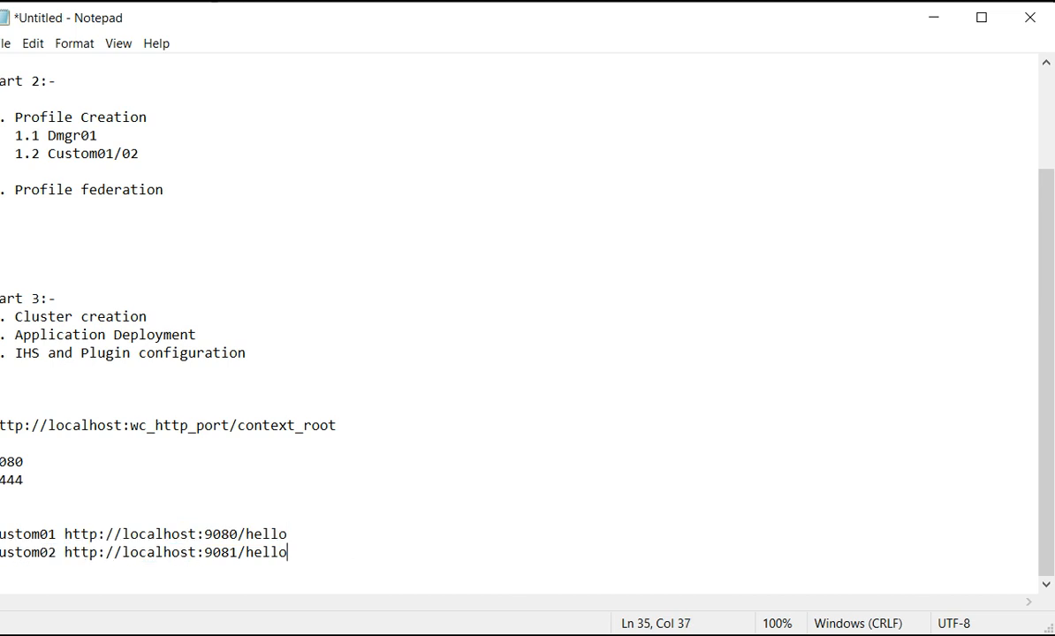
# - Switch to Firefox, log in to the WebSphere console with a blank user ID, and open the WebSphere application server clusters page
pyautogui.click(636, 565)
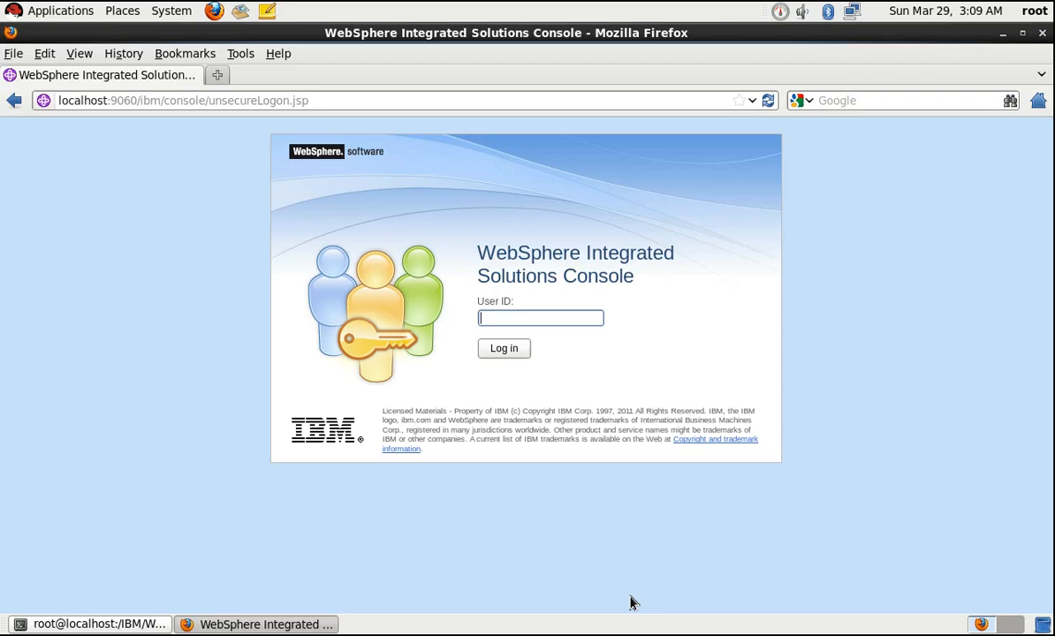
pyautogui.click(516, 354)
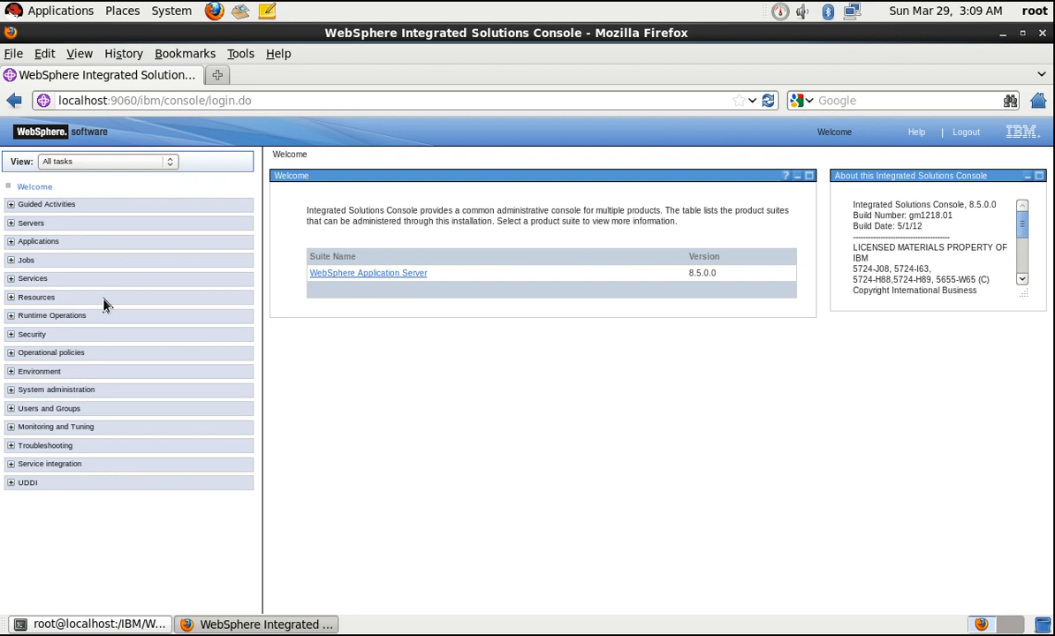
pyautogui.click(40, 224)
pyautogui.click(44, 283)
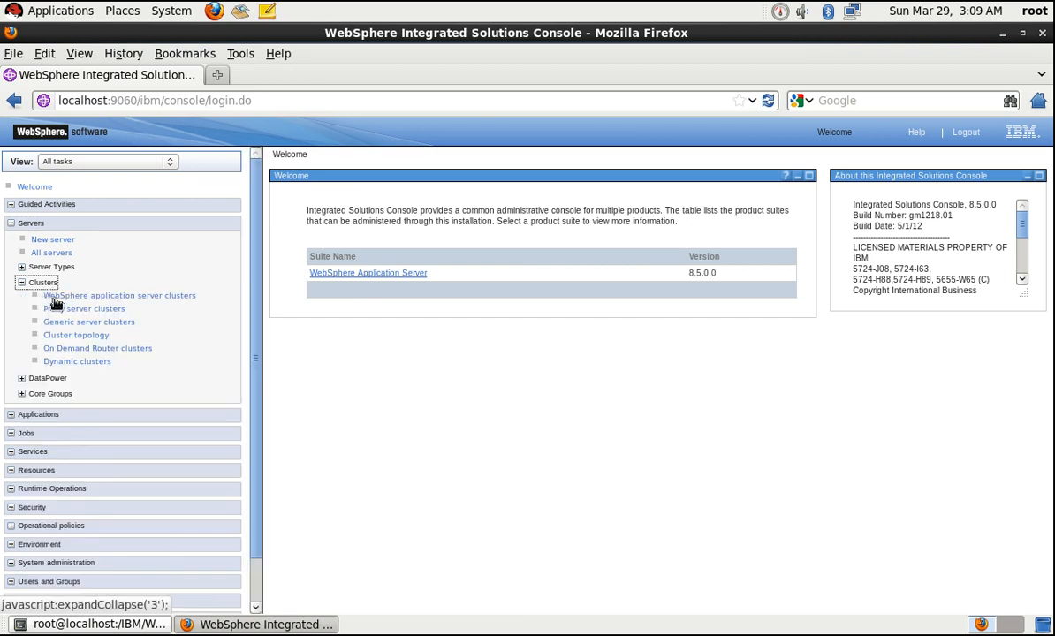
pyautogui.click(110, 301)
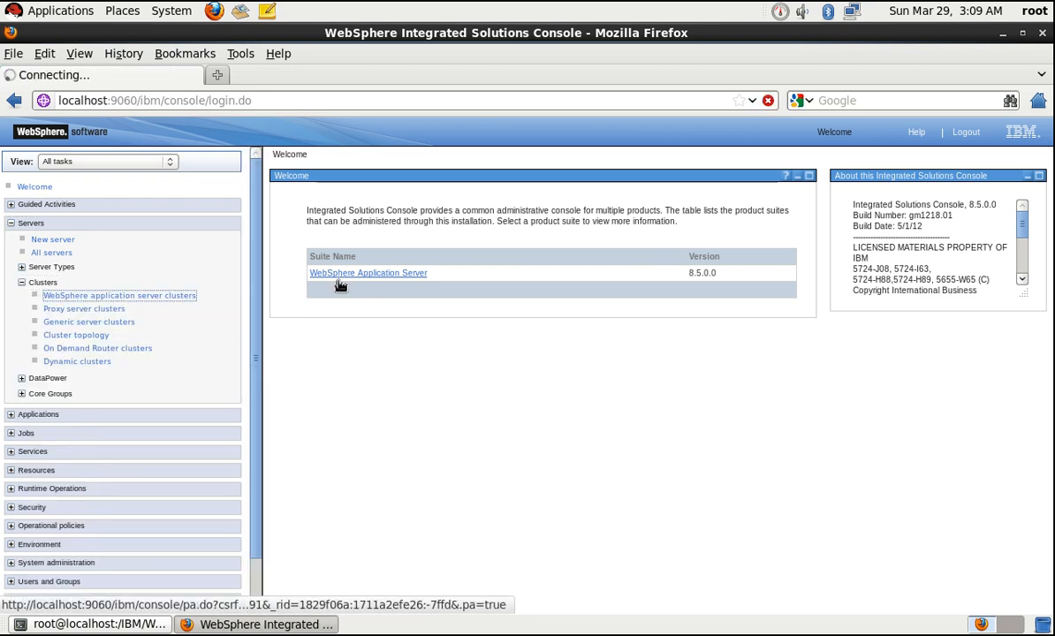
# - Start a new cluster named Test, keeping the default basic options, and proceed to the first cluster member
pyautogui.click(316, 298)
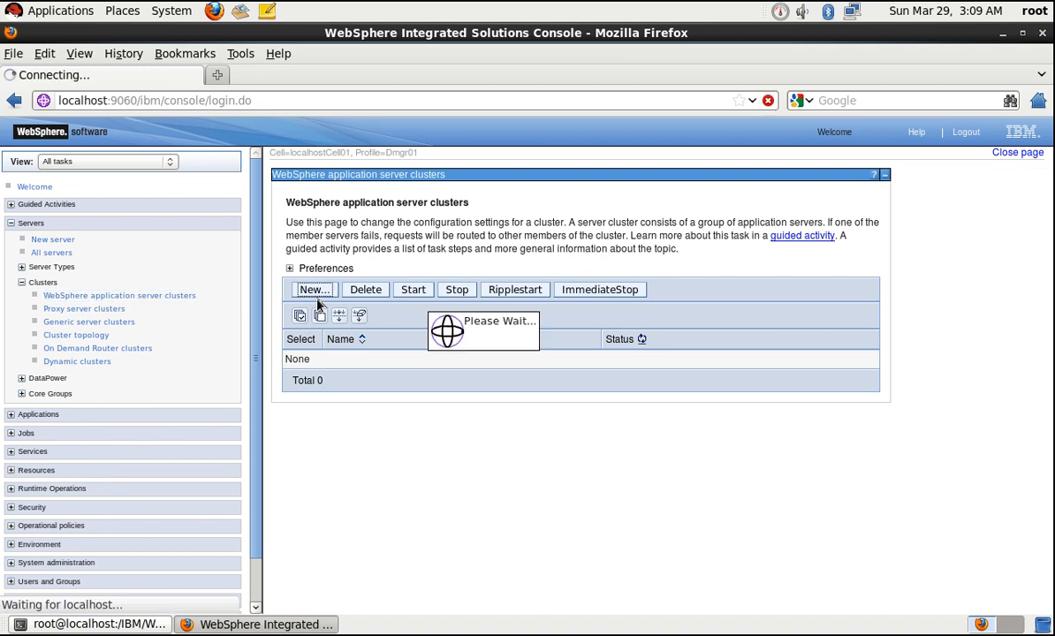
pyautogui.click(489, 273)
pyautogui.doubleClick(517, 279)
pyautogui.click(466, 284)
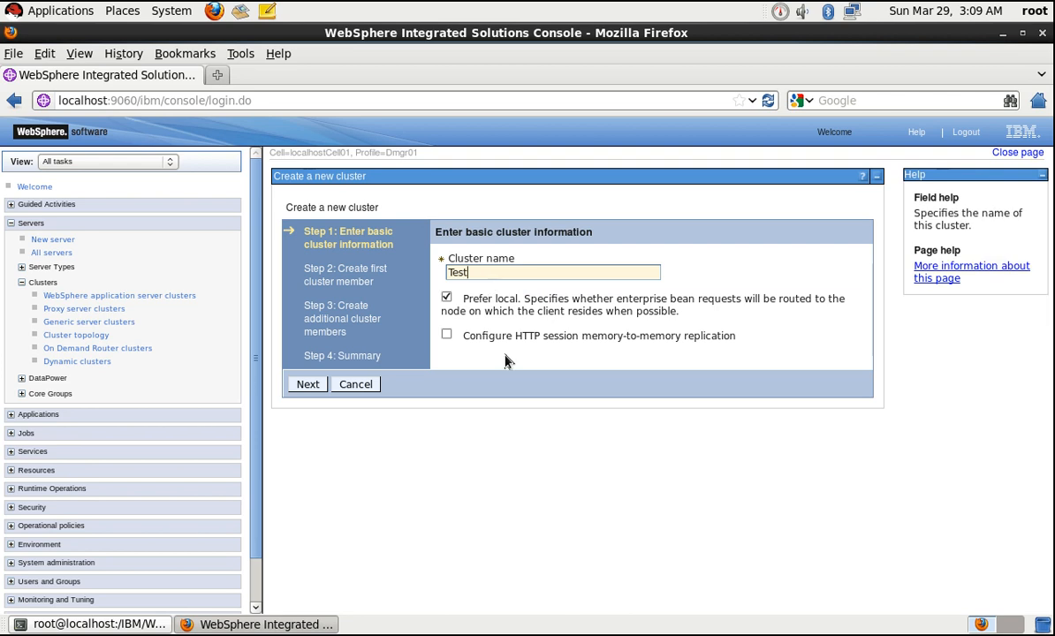
pyautogui.click(320, 385)
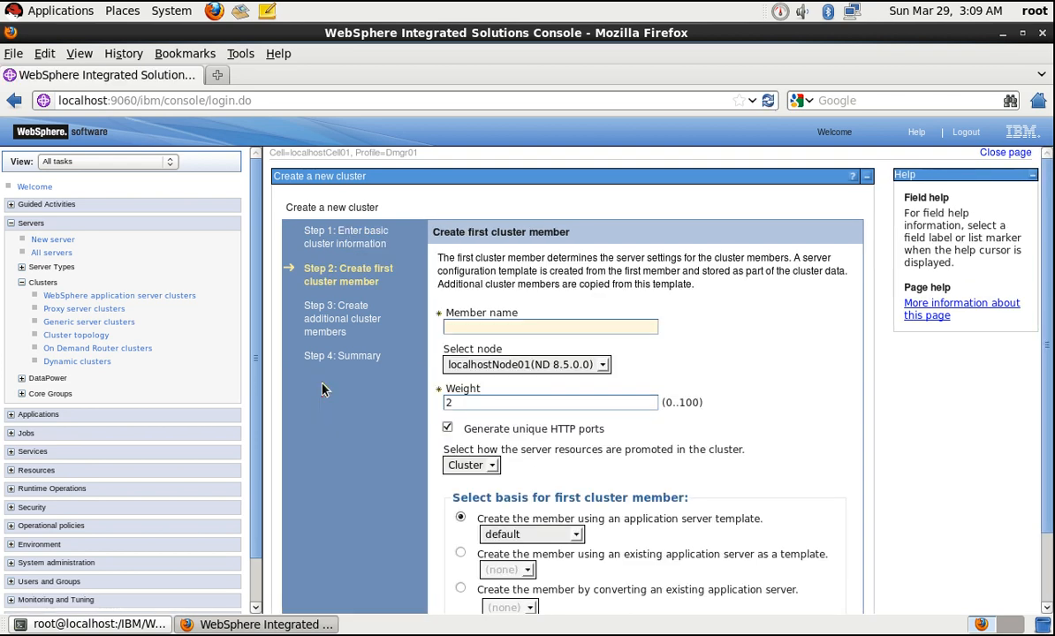
# - Define the first cluster member as Test_Custom01 on localhostNode01 with the default template and continue
pyautogui.click(492, 326)
pyautogui.click(491, 327)
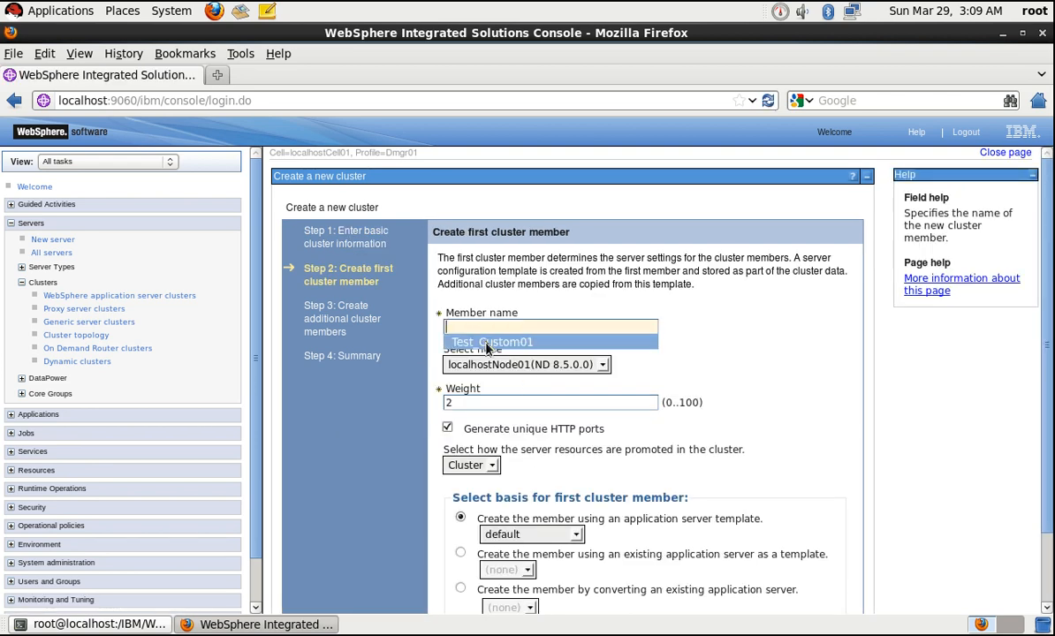
pyautogui.click(485, 342)
pyautogui.scroll(-2, 721, 352)
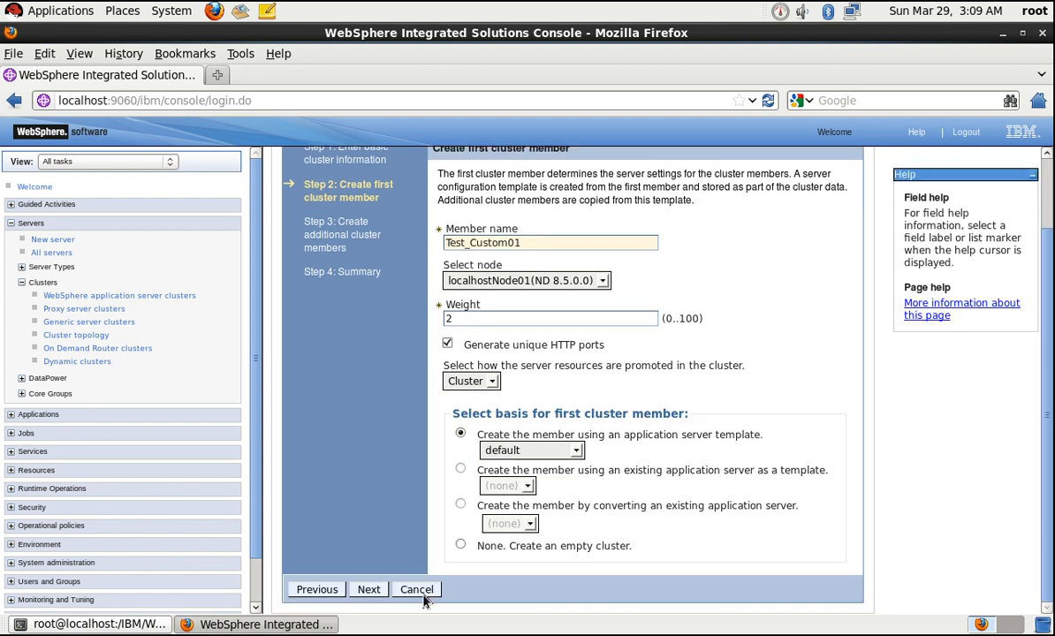
pyautogui.click(369, 589)
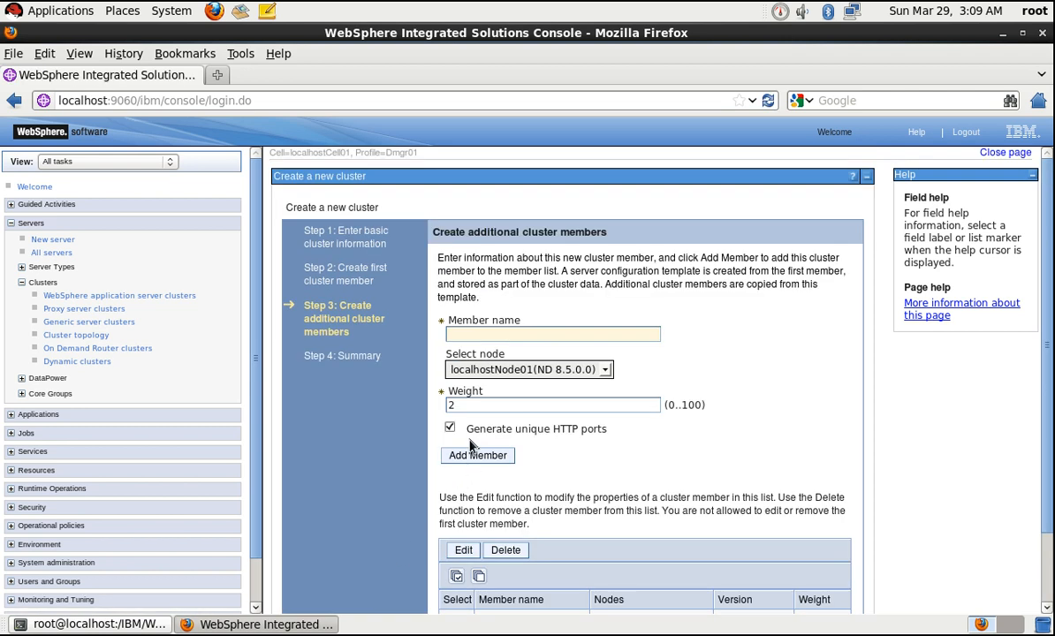
# - Add a second cluster member named Test_Custom02 on node localhostNode02
pyautogui.click(451, 334)
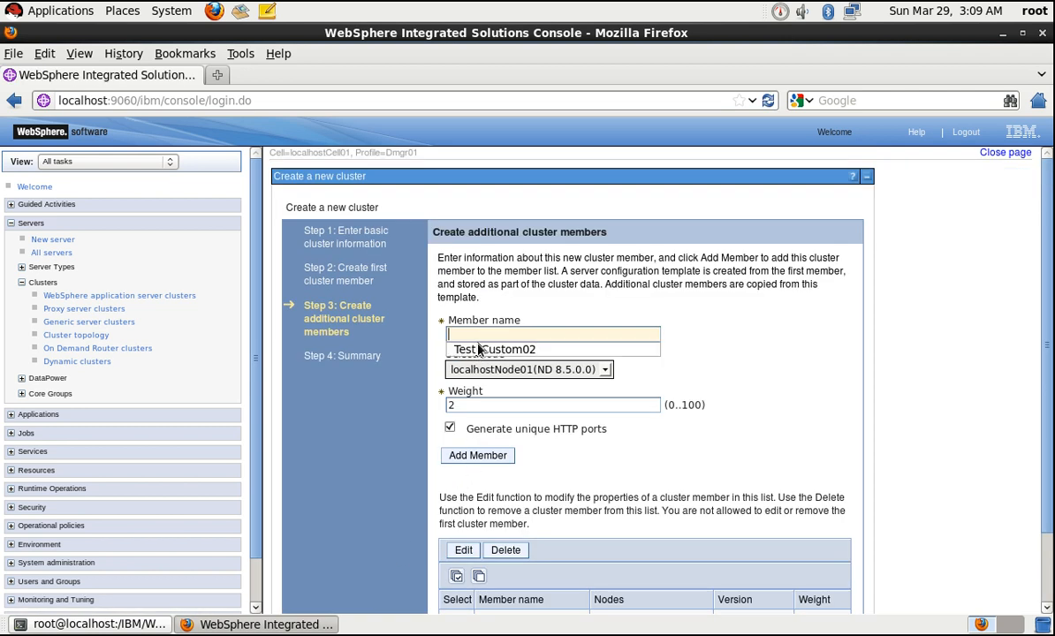
pyautogui.click(525, 351)
pyautogui.scroll(-2, 570, 300)
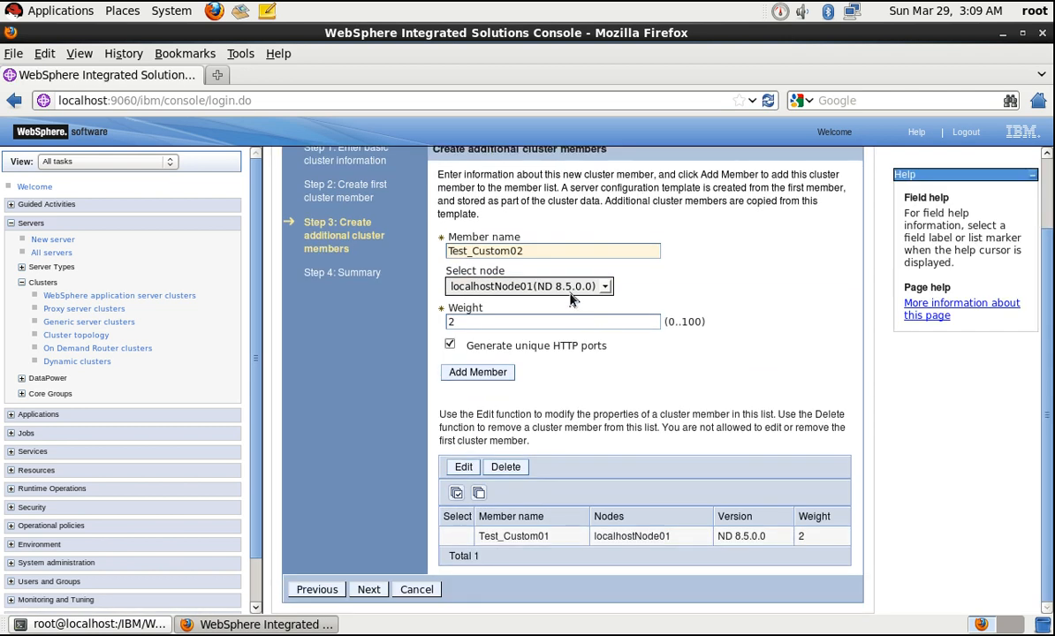
pyautogui.click(535, 286)
pyautogui.click(514, 311)
pyautogui.click(475, 372)
pyautogui.scroll(-1, 671, 446)
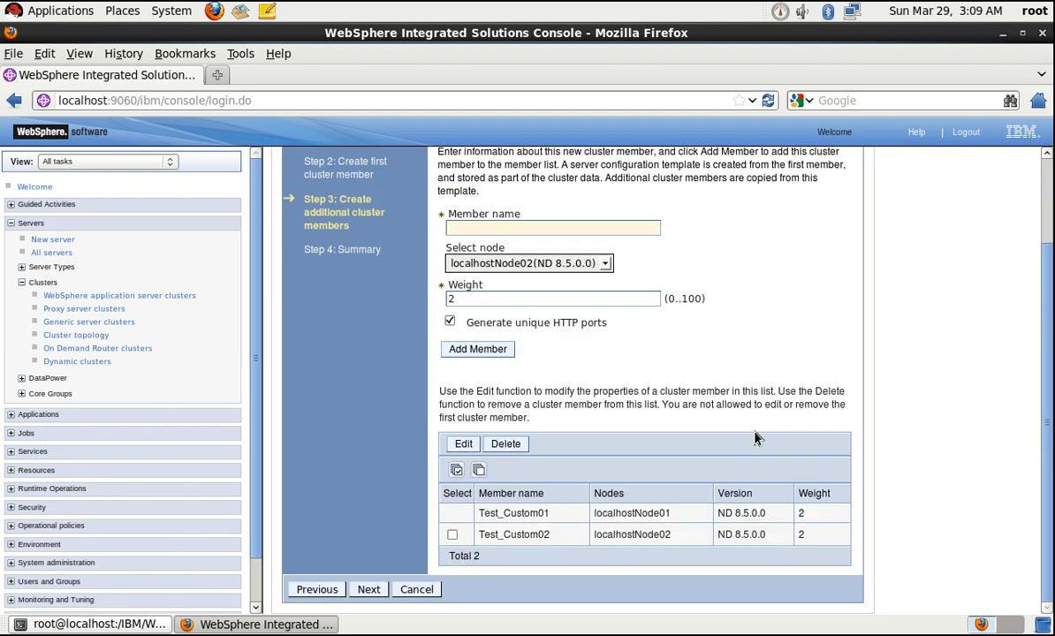
# - Check the member names, nodes and weights in the member list, then finish creating the Test cluster from the summary
pyautogui.moveTo(478, 514); pyautogui.dragTo(557, 526)
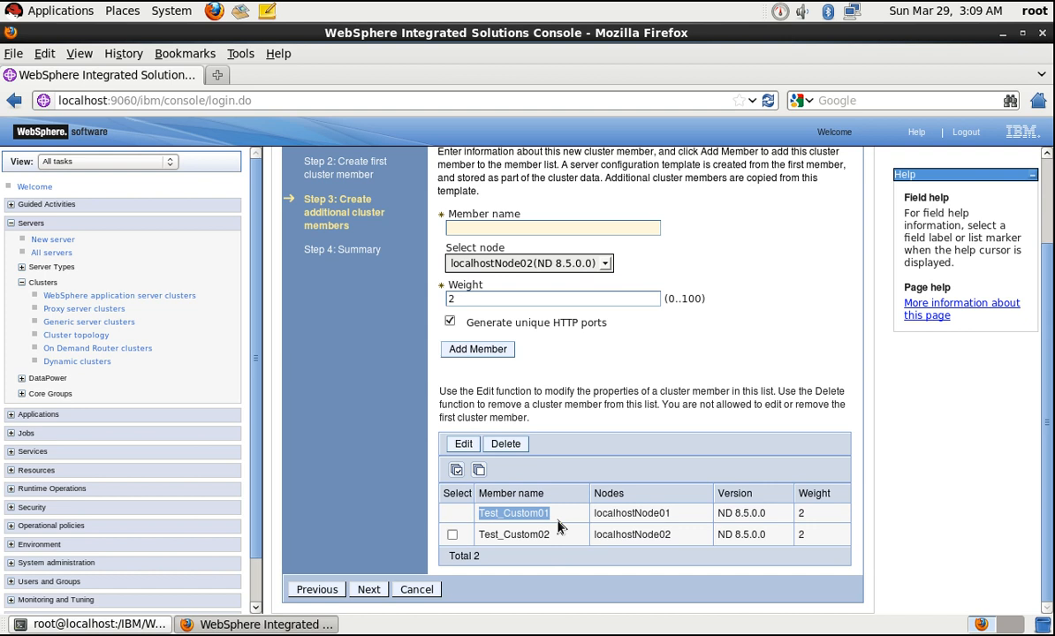
pyautogui.doubleClick(656, 520)
pyautogui.doubleClick(536, 536)
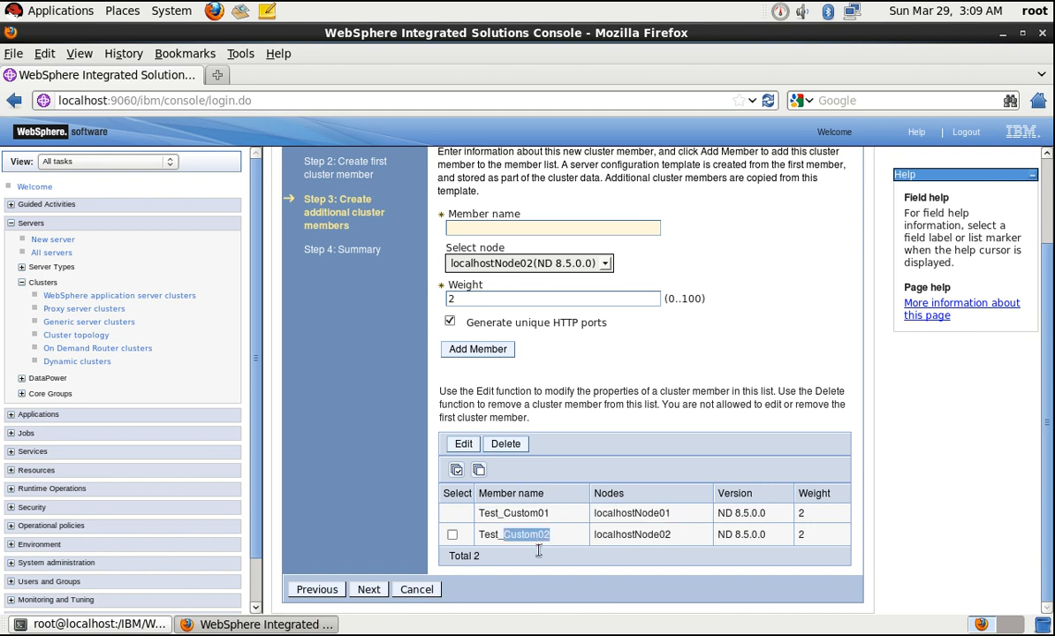
pyautogui.doubleClick(632, 534)
pyautogui.click(719, 534)
pyautogui.moveTo(813, 523)
pyautogui.mouseDown()
pyautogui.moveTo(816, 539)
pyautogui.moveTo(825, 513)
pyautogui.moveTo(824, 540)
pyautogui.mouseUp()
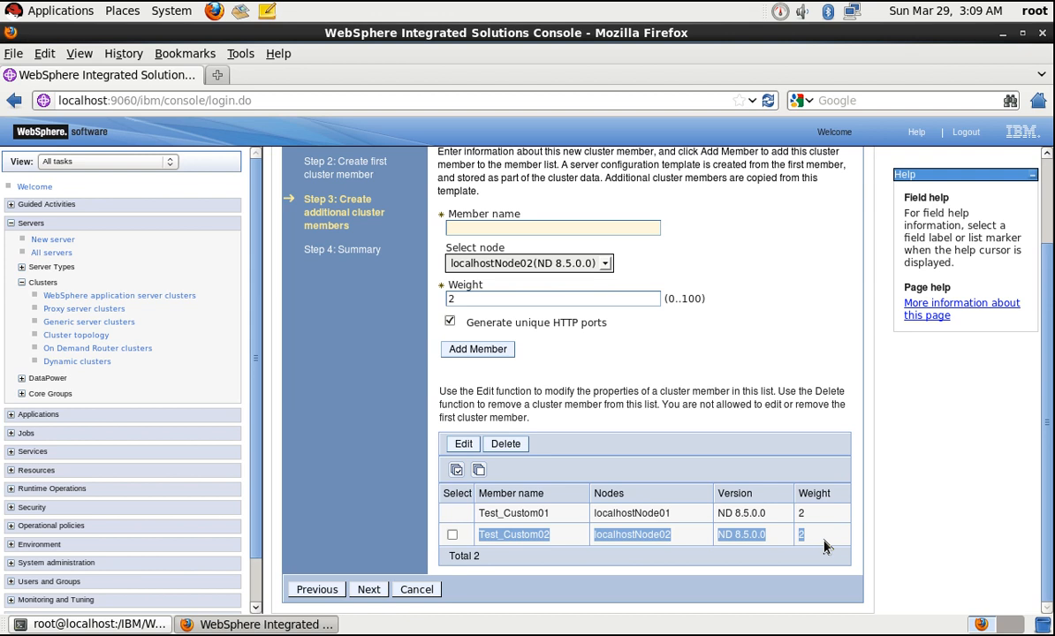
pyautogui.click(376, 590)
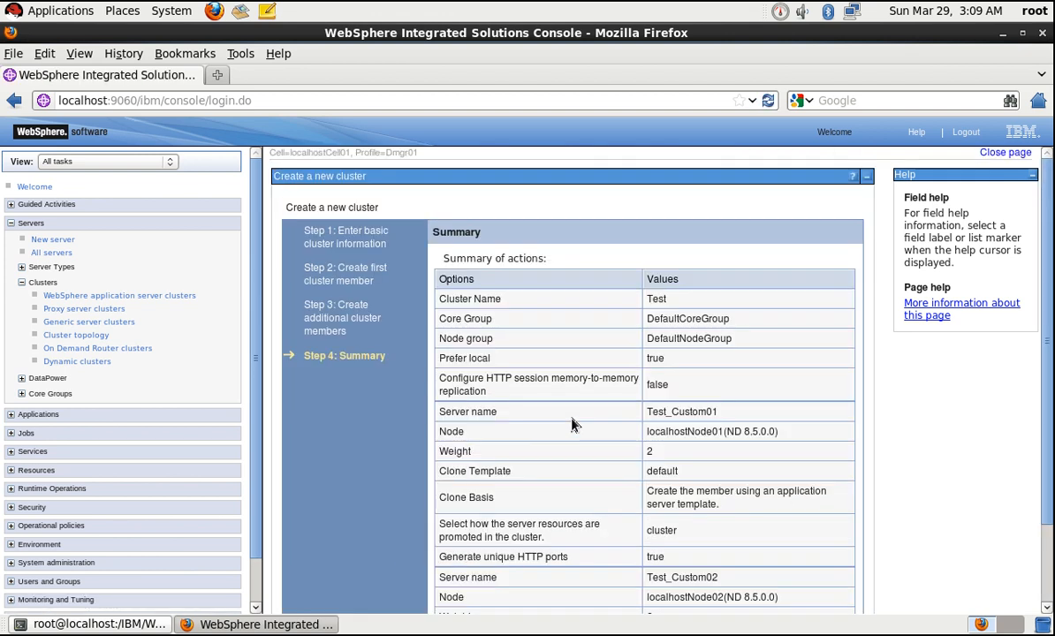
pyautogui.scroll(-2, 571, 425)
pyautogui.click(370, 589)
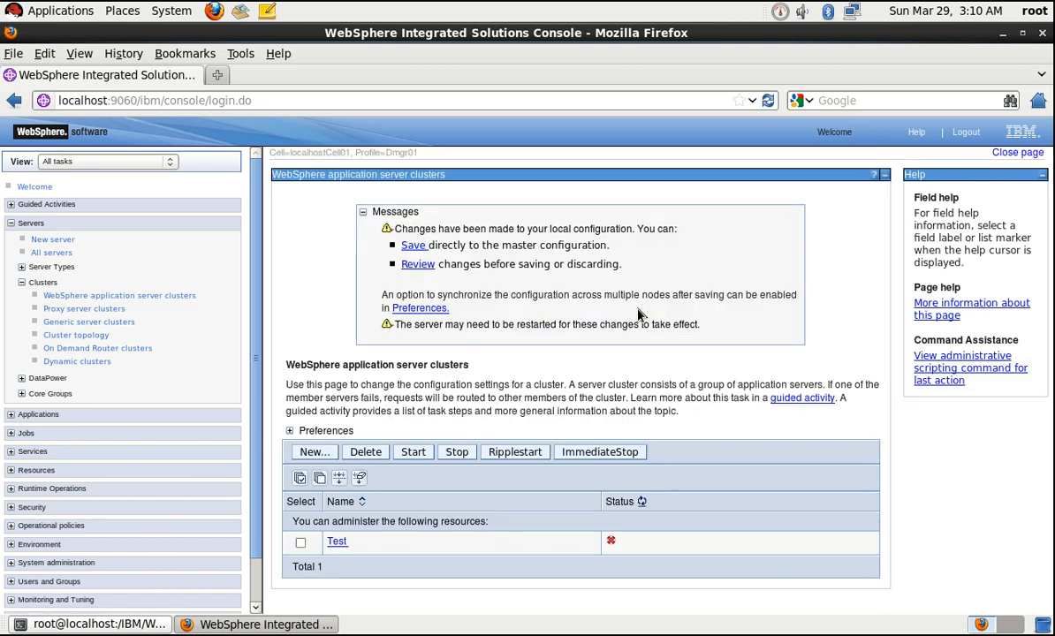
# - Save the cluster changes to the master configuration with node synchronization enabled, and refresh the cluster status
pyautogui.click(425, 267)
pyautogui.click(289, 315)
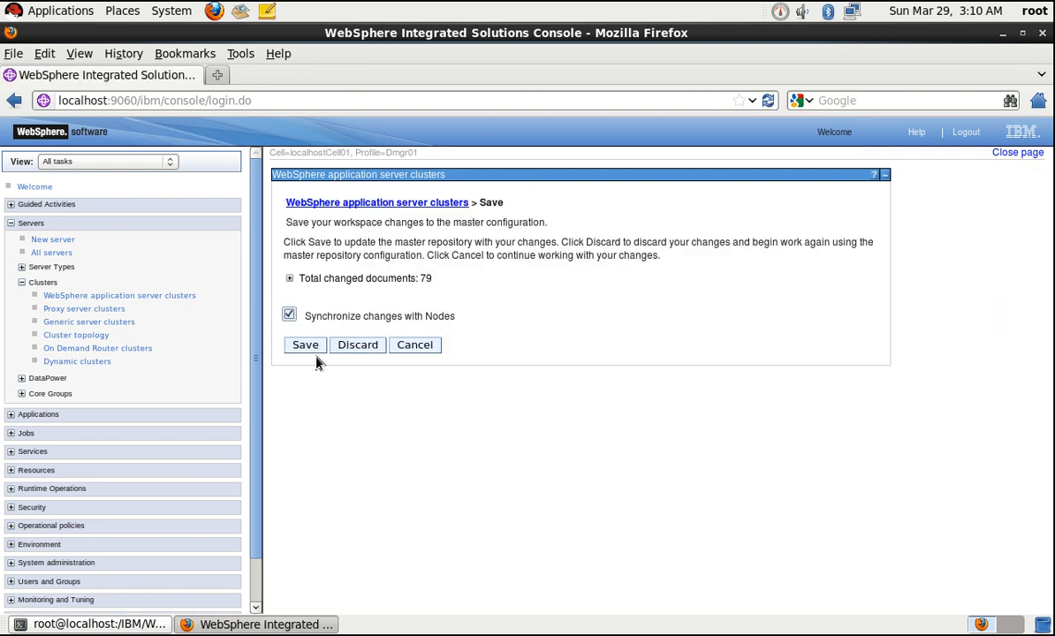
pyautogui.click(306, 346)
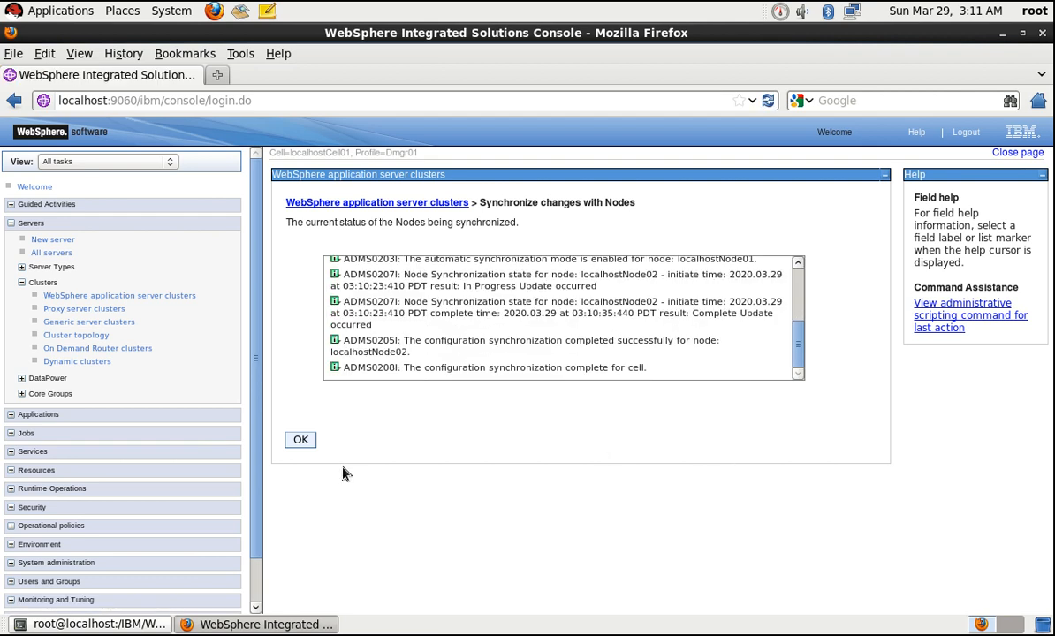
pyautogui.click(302, 442)
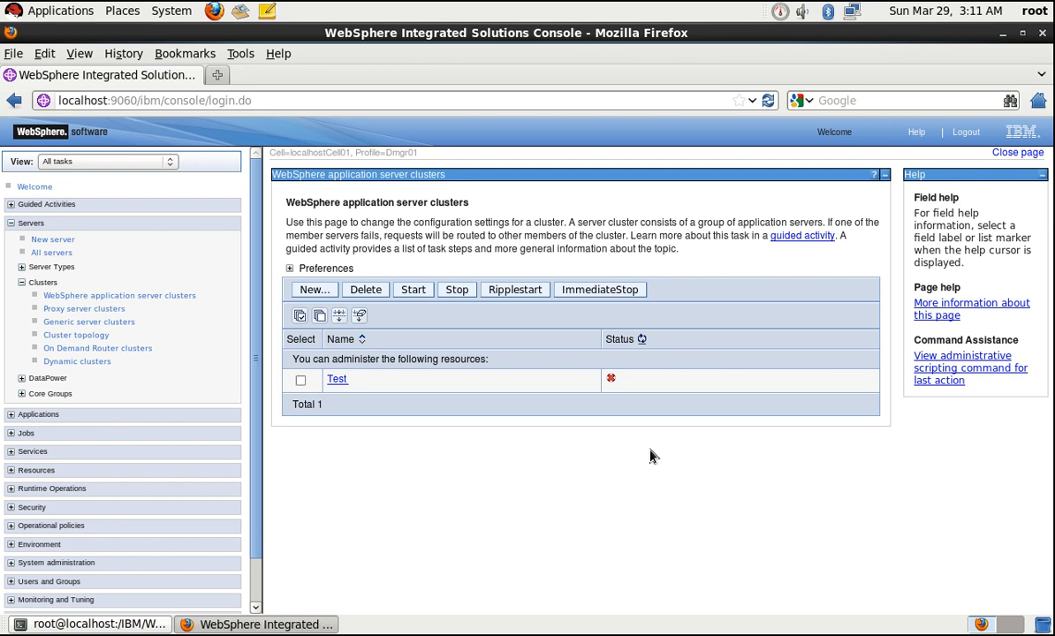
pyautogui.click(641, 339)
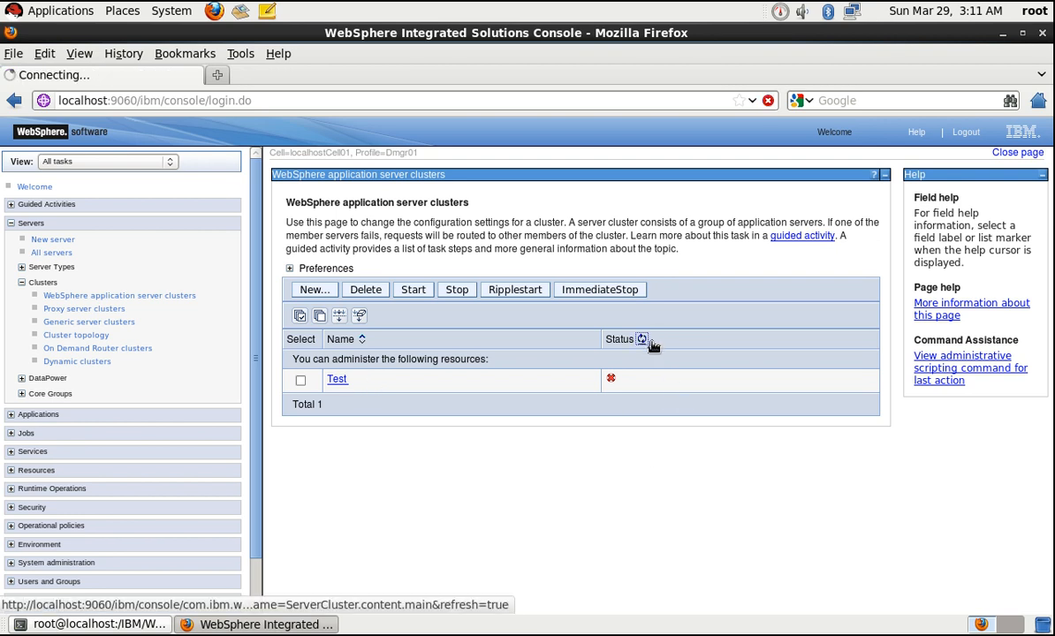
# - Open the list of WebSphere enterprise applications
pyautogui.click(59, 415)
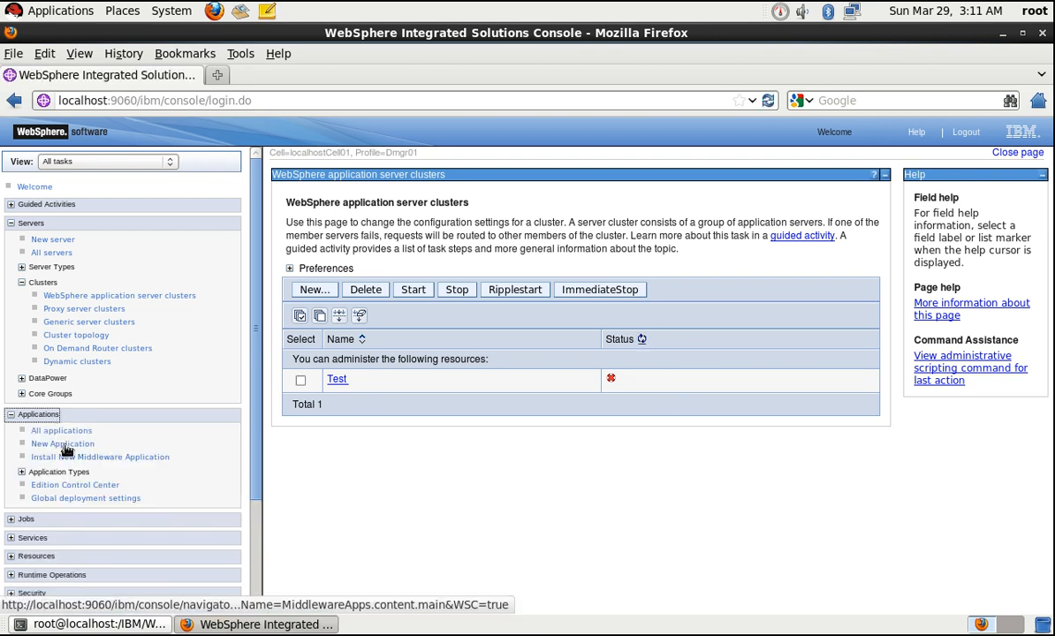
pyautogui.click(61, 472)
pyautogui.click(123, 486)
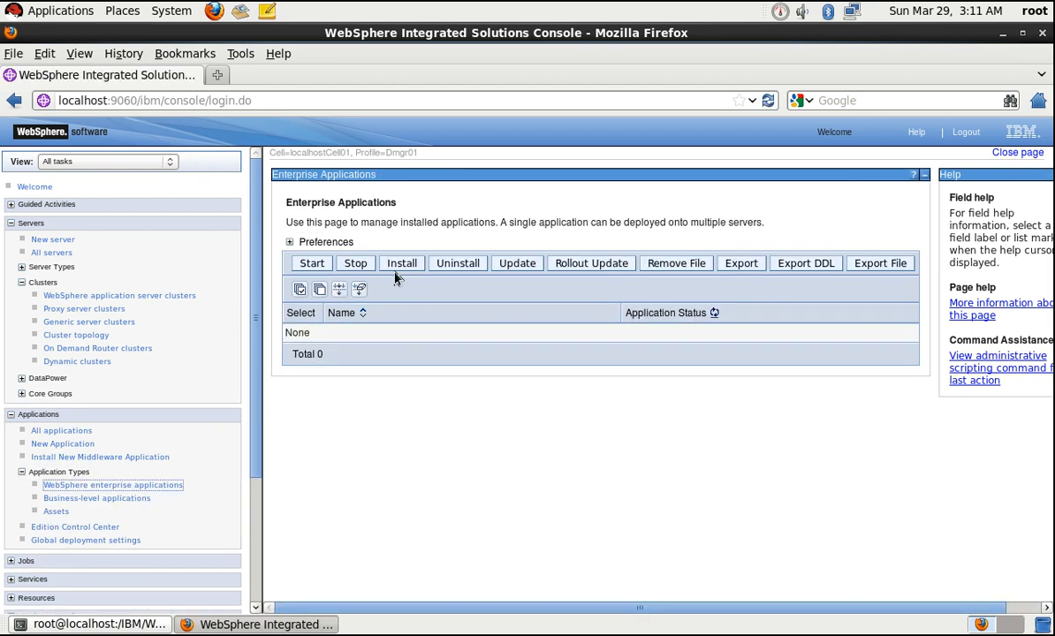
# - Start an application installation and upload hello.war from the Middleware folder on the local file system
pyautogui.click(405, 265)
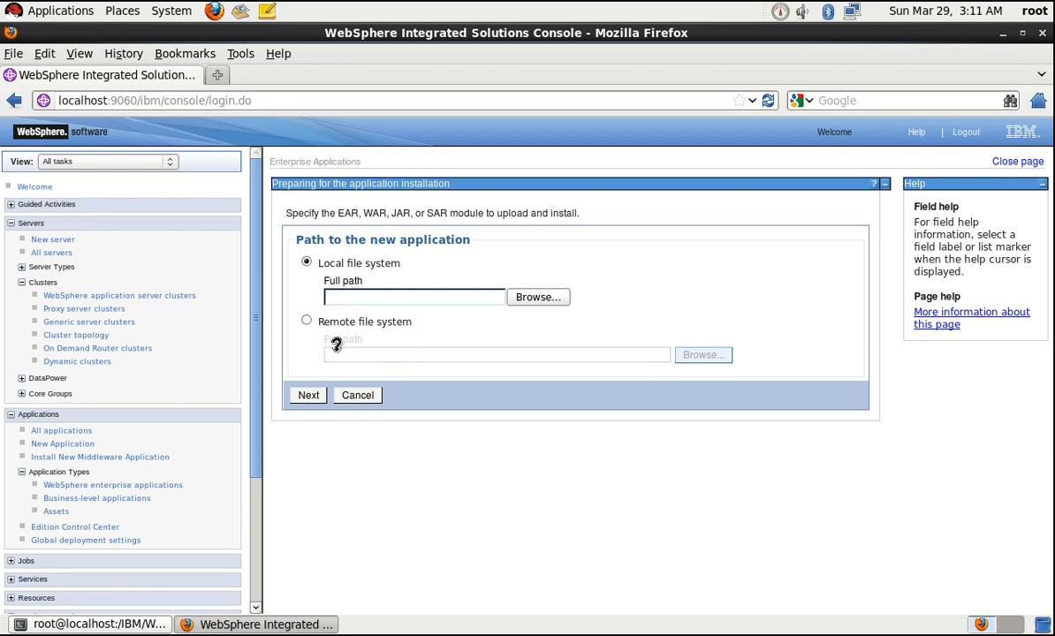
pyautogui.click(537, 298)
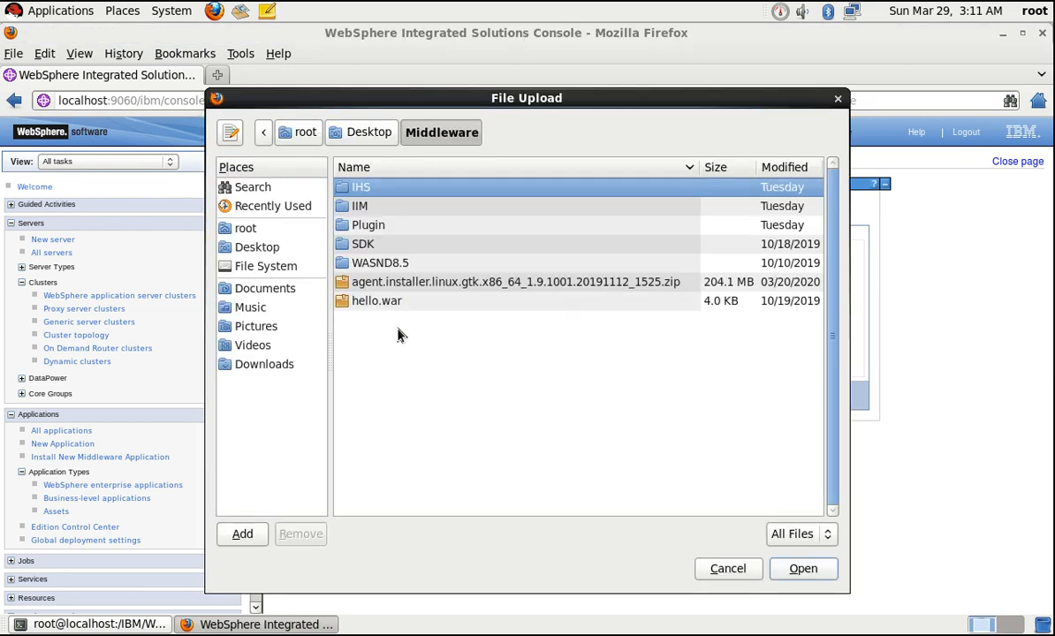
pyautogui.click(377, 302)
pyautogui.click(801, 568)
pyautogui.click(307, 395)
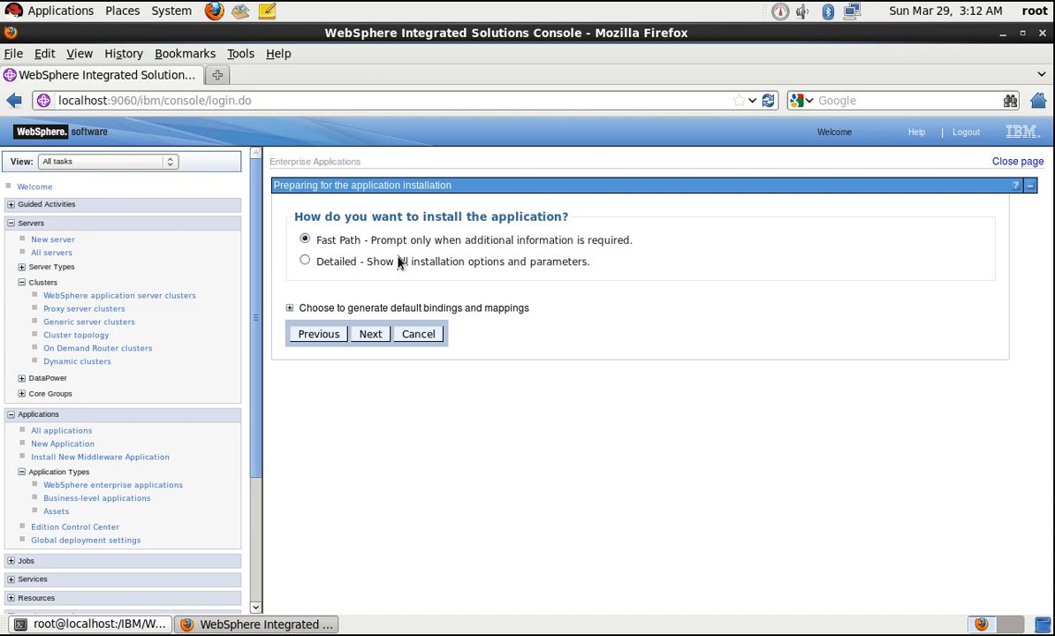
# - Choose the Fast Path installation, keep the default installation options, and proceed to mapping modules to servers
pyautogui.moveTo(475, 245)
pyautogui.click(372, 339)
pyautogui.scroll(-3, 839, 436)
pyautogui.scroll(-5, 468, 488)
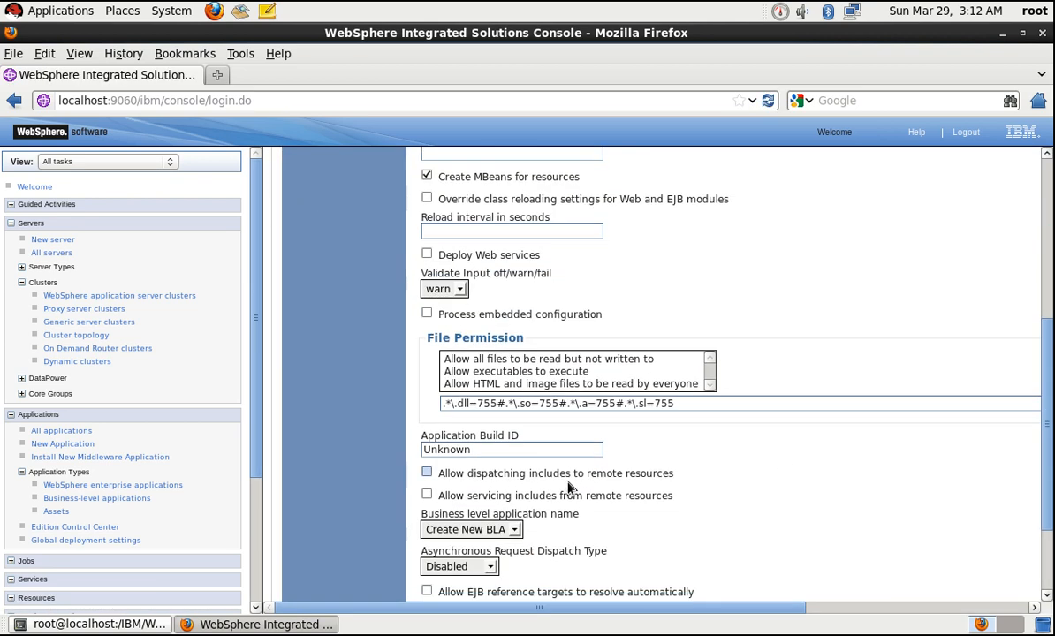
pyautogui.click(308, 575)
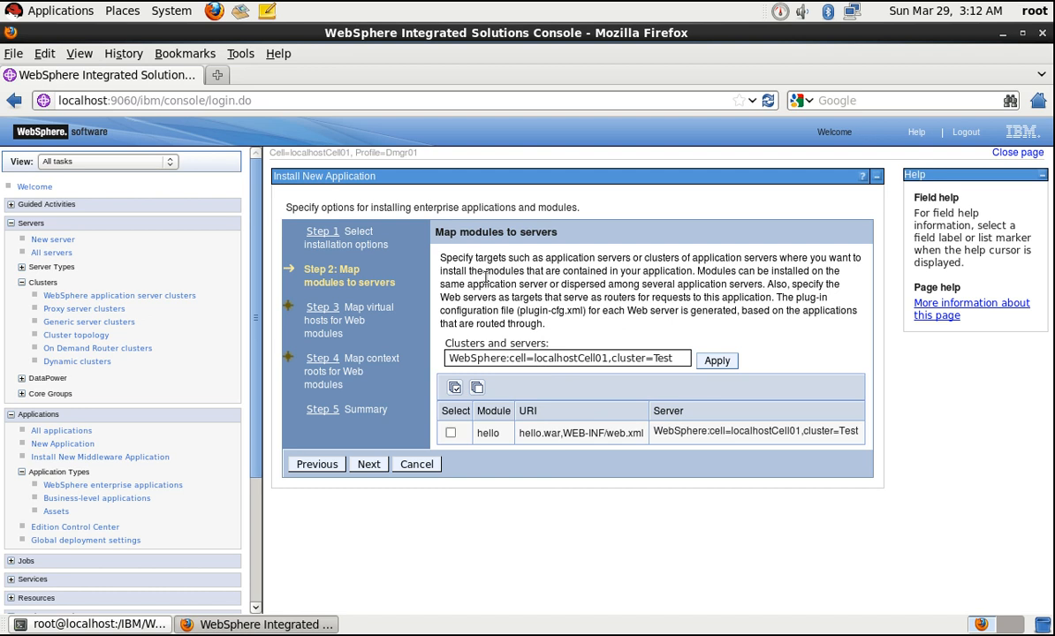
# - Map the hello module to WebSphere:cell=localhostCell01,cluster=Test and keep default_host as its virtual host
pyautogui.moveTo(443, 233); pyautogui.dragTo(572, 236)
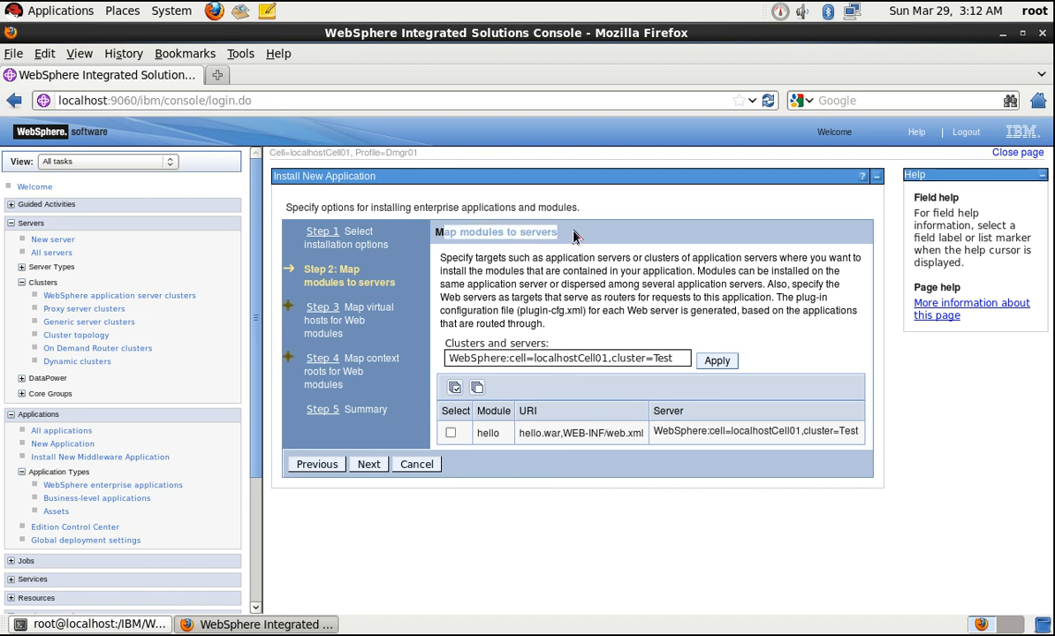
pyautogui.click(765, 289)
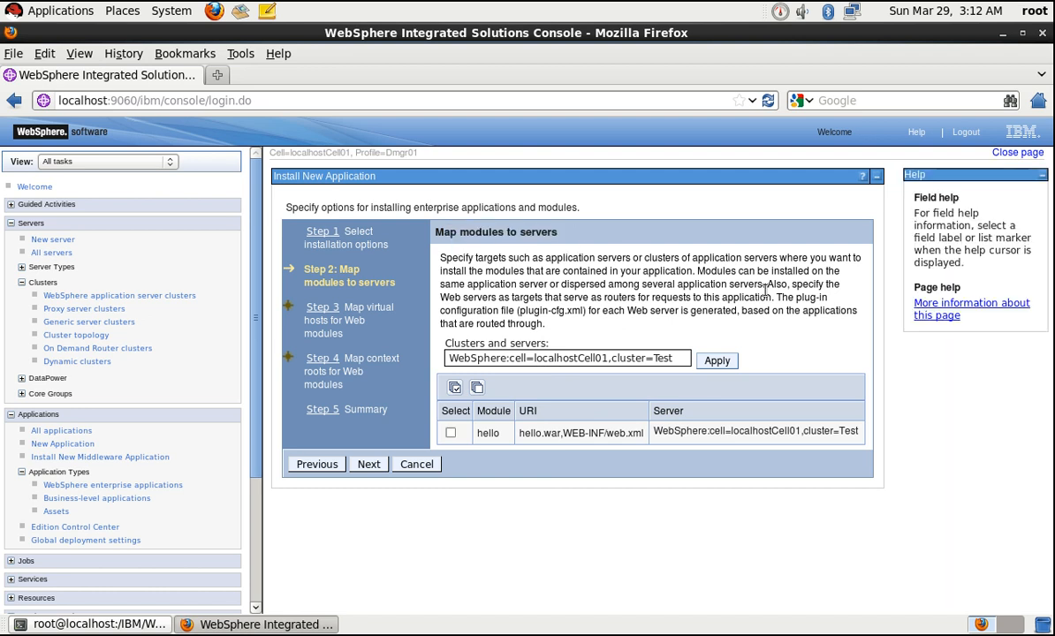
pyautogui.click(513, 360)
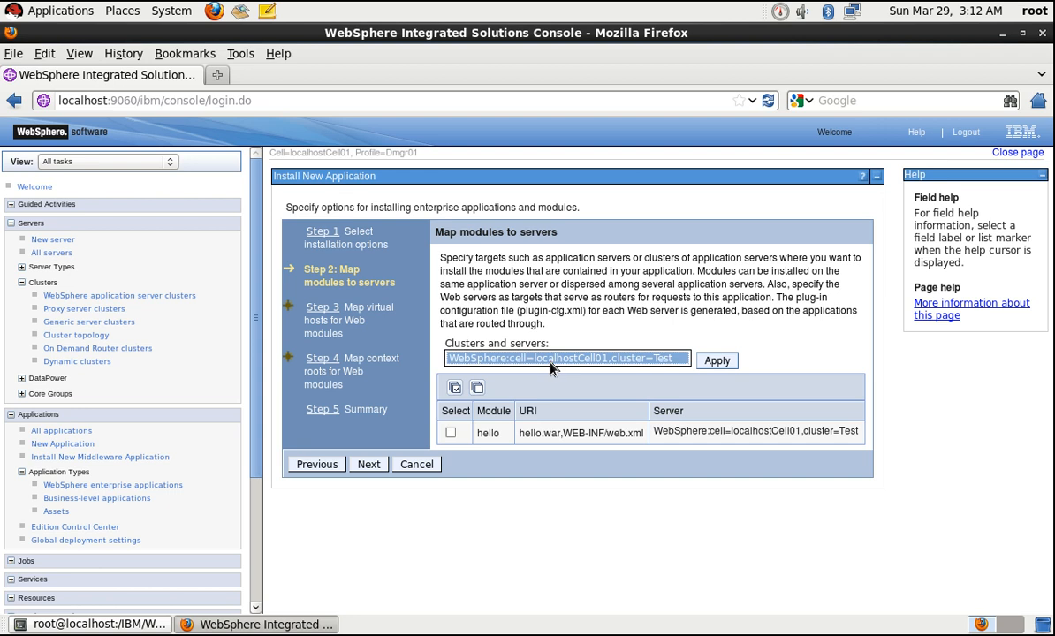
pyautogui.click(451, 433)
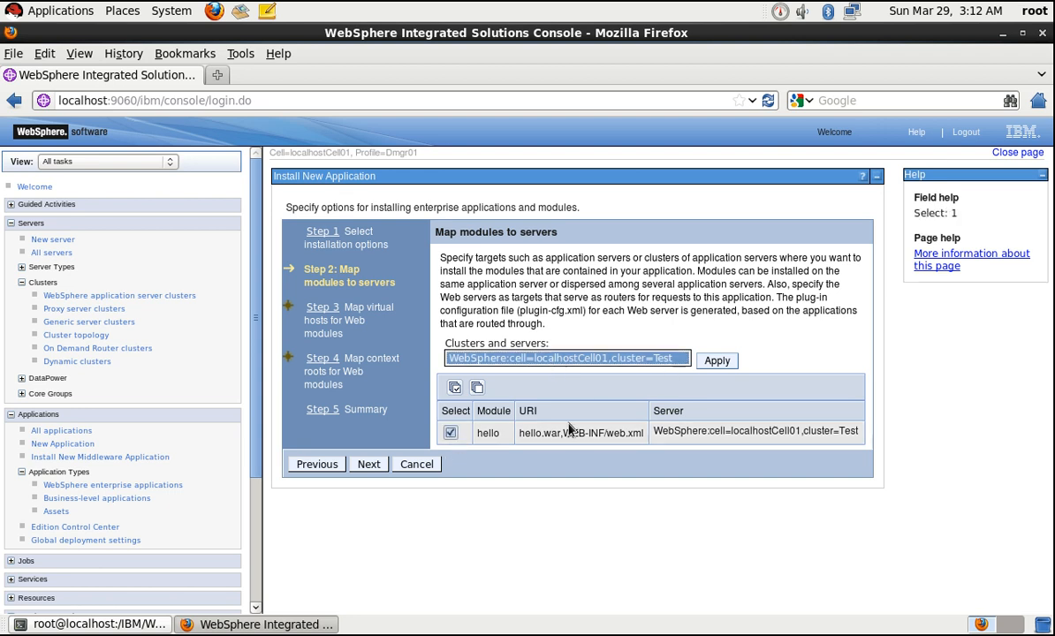
pyautogui.click(714, 361)
pyautogui.click(380, 470)
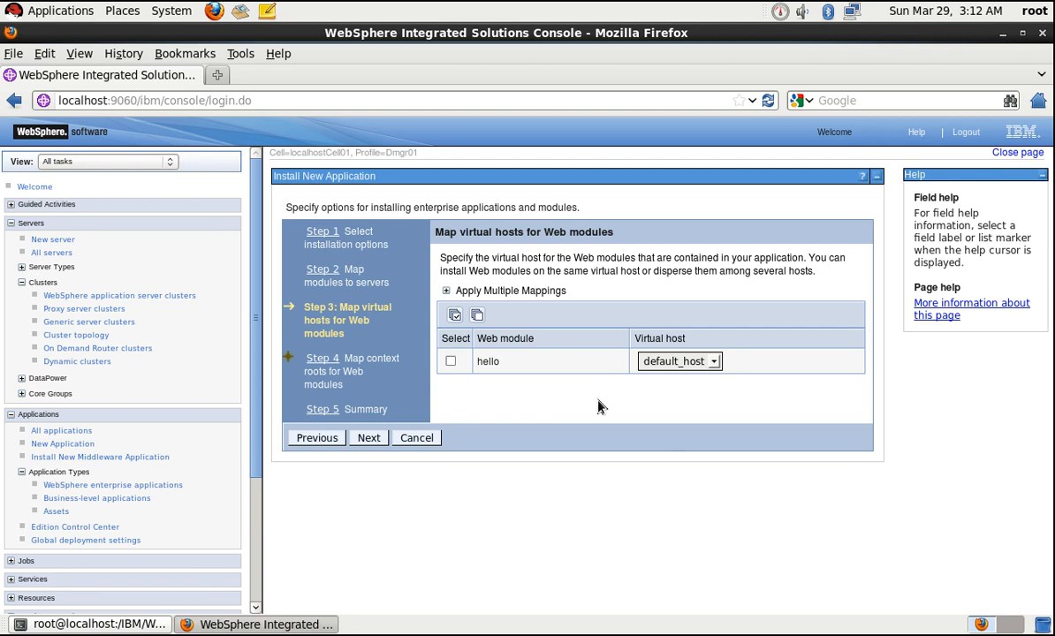
pyautogui.click(368, 438)
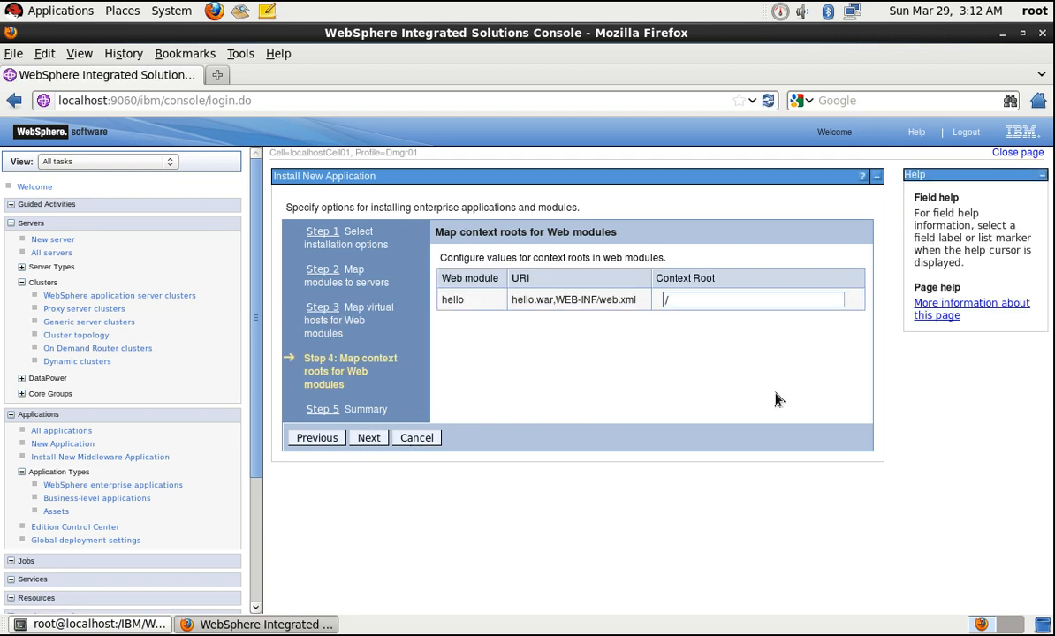
# - Set the hello module's context root to /hello and finish the application installation
pyautogui.click(720, 311)
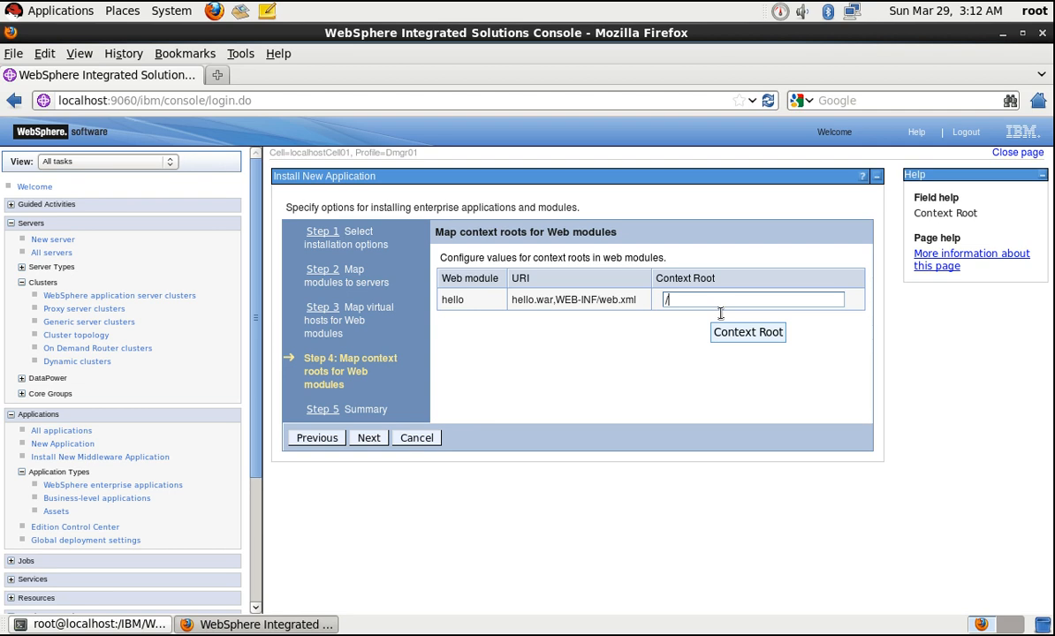
pyautogui.write('hello')
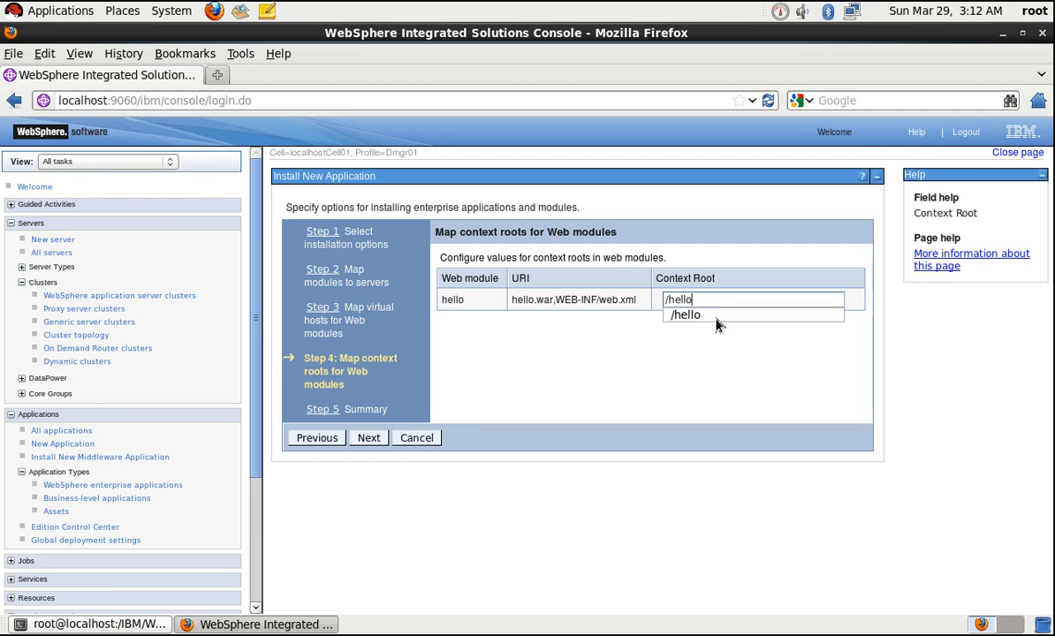
pyautogui.click(717, 314)
pyautogui.click(369, 437)
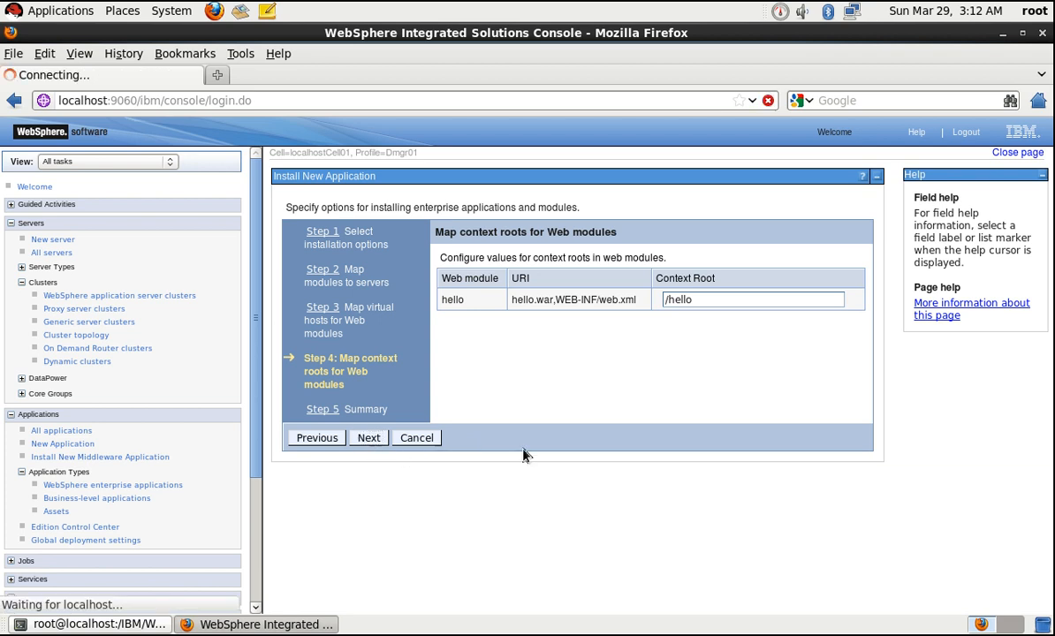
pyautogui.scroll(-5, 432, 530)
pyautogui.click(371, 590)
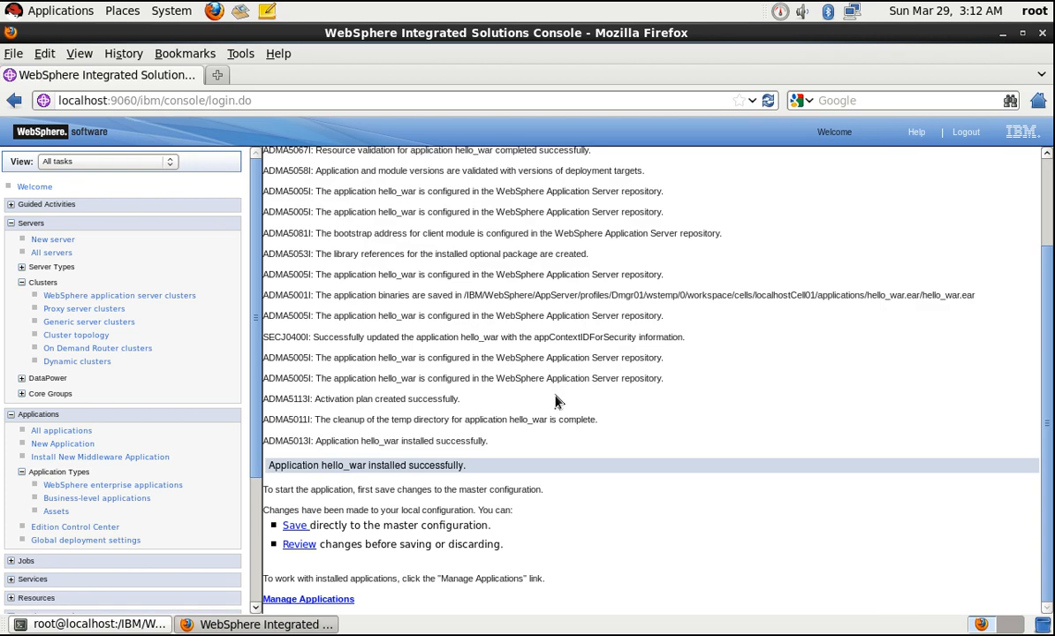
# - Review the installation changes and save them to the master configuration with node synchronization
pyautogui.click(299, 545)
pyautogui.click(289, 315)
pyautogui.click(302, 346)
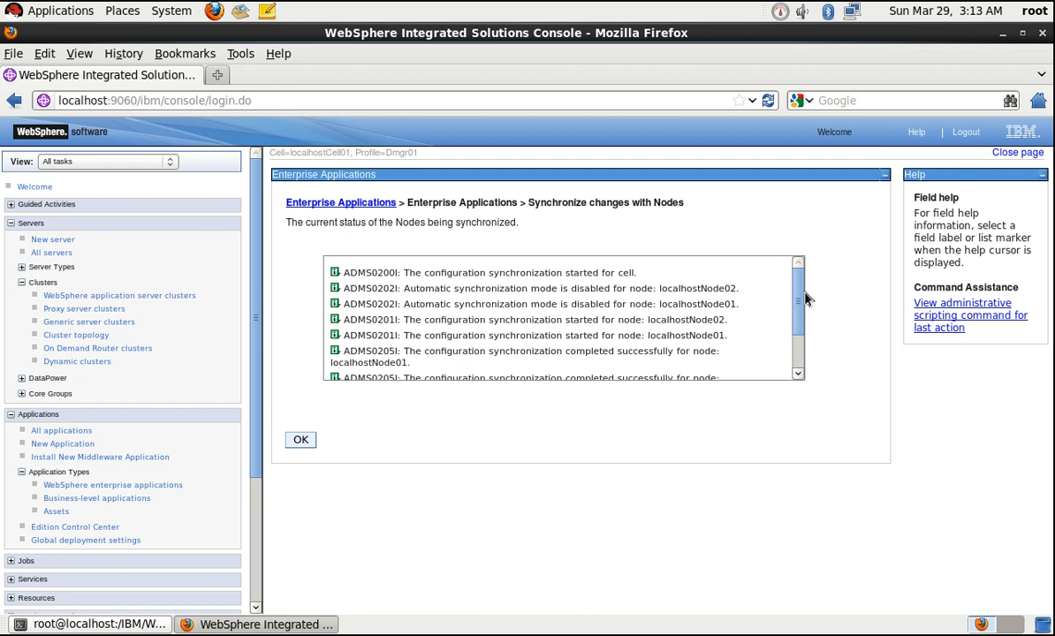
pyautogui.scroll(-2, 755, 300)
pyautogui.click(304, 440)
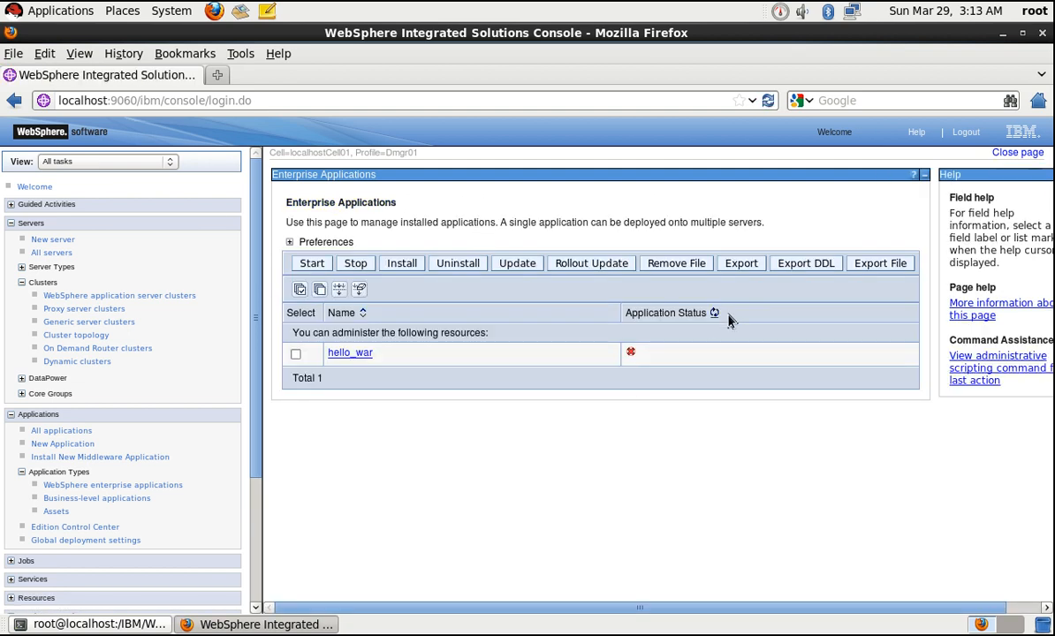
# - Refresh the application status and try to start the hello_war application
pyautogui.click(713, 312)
pyautogui.click(296, 353)
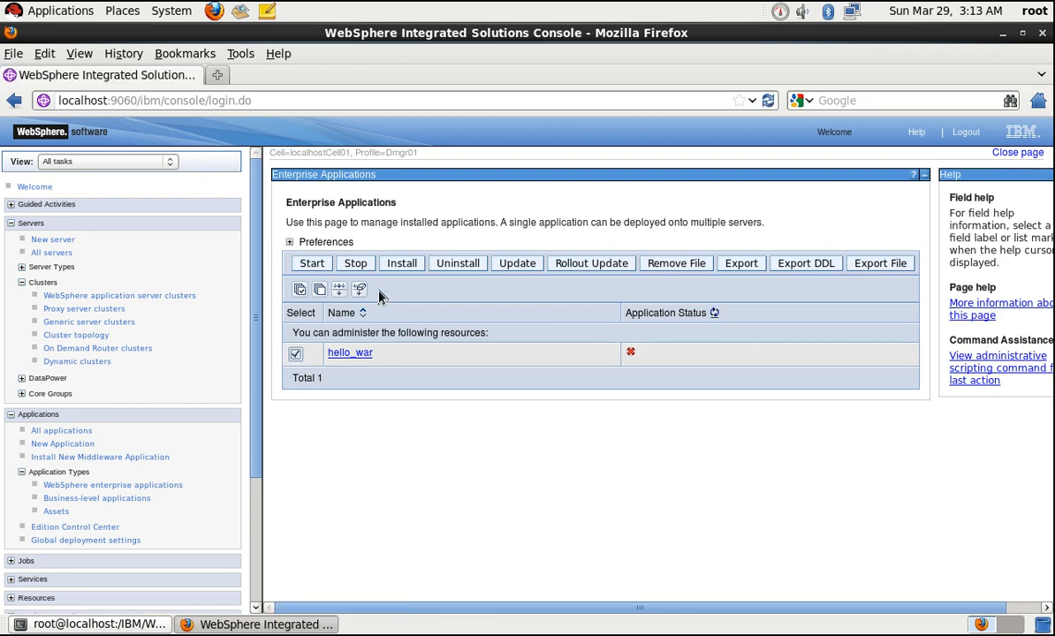
pyautogui.click(311, 261)
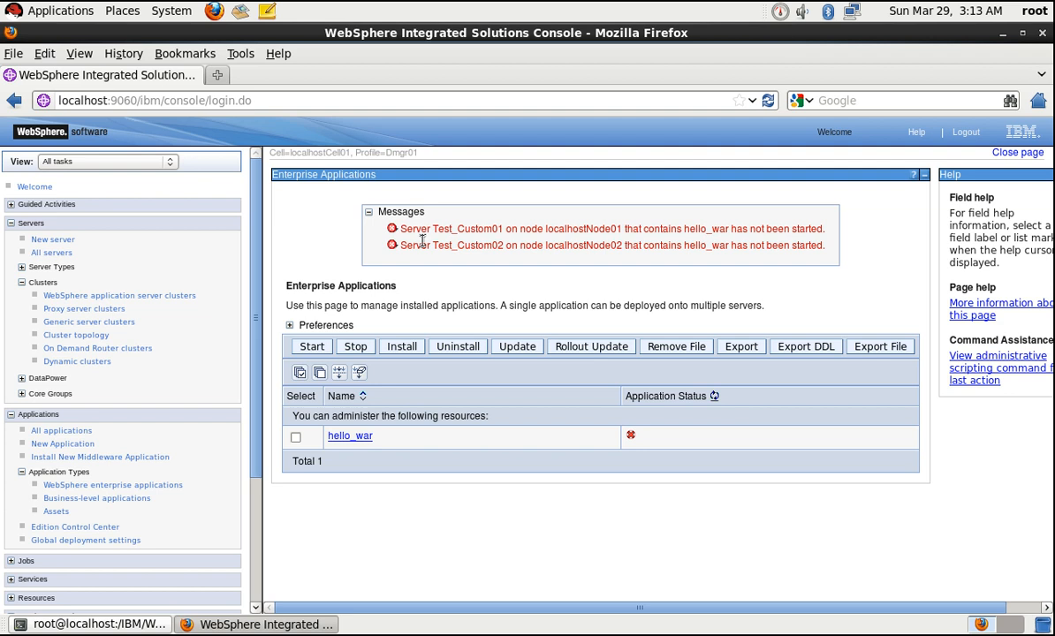
pyautogui.moveTo(420, 228); pyautogui.dragTo(591, 255)
pyautogui.click(534, 259)
# - Start the Test cluster from the WebSphere application server clusters and refresh its status until the start completes
pyautogui.click(99, 296)
pyautogui.click(301, 382)
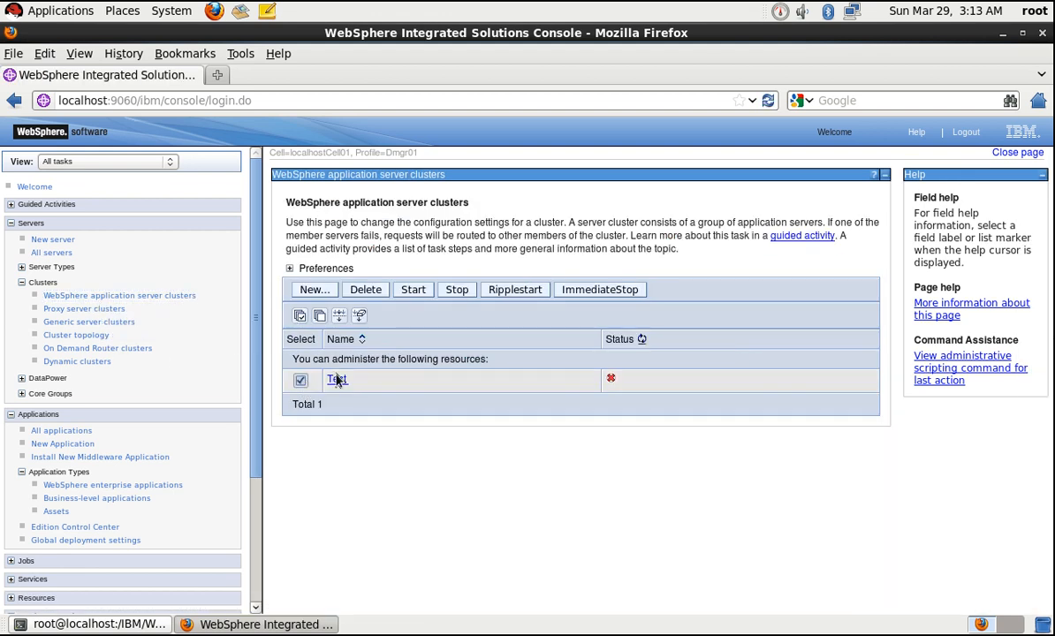
pyautogui.click(411, 289)
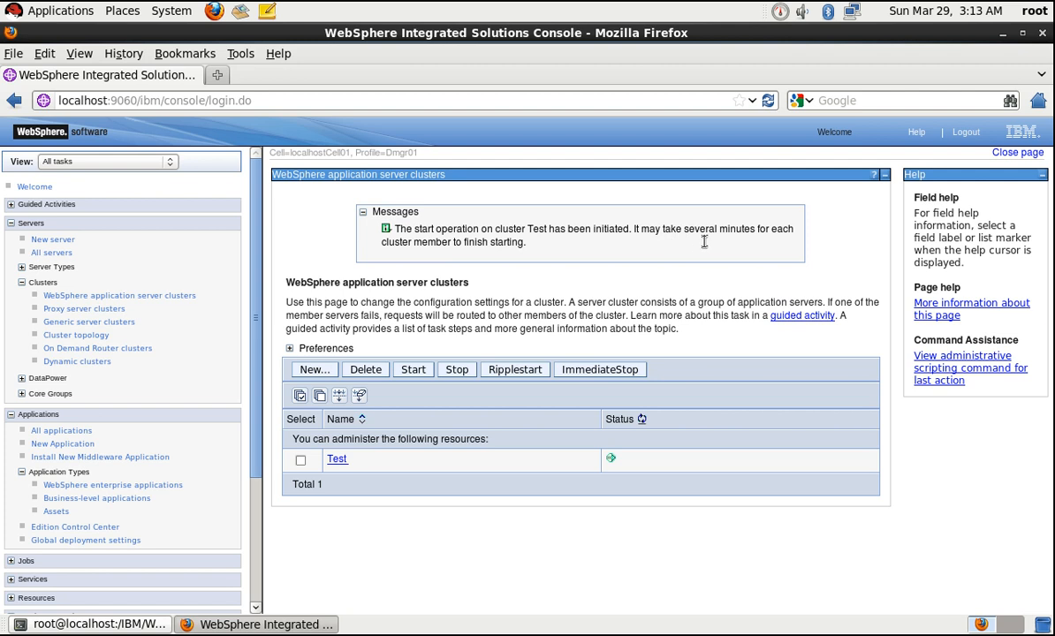
pyautogui.moveTo(386, 244); pyautogui.dragTo(522, 232)
pyautogui.click(538, 253)
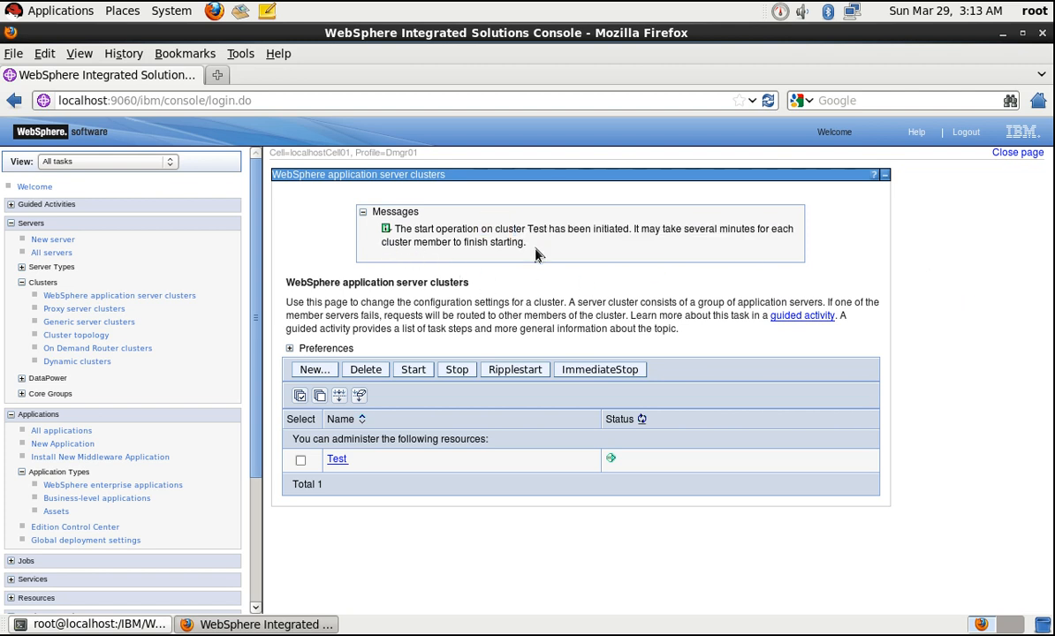
pyautogui.click(644, 421)
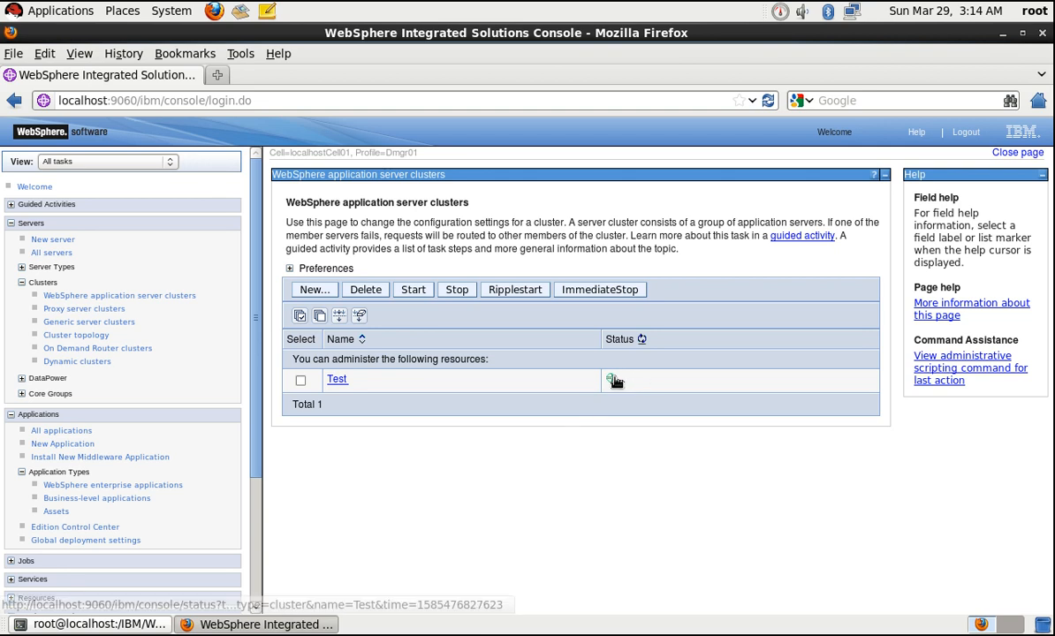
pyautogui.click(643, 339)
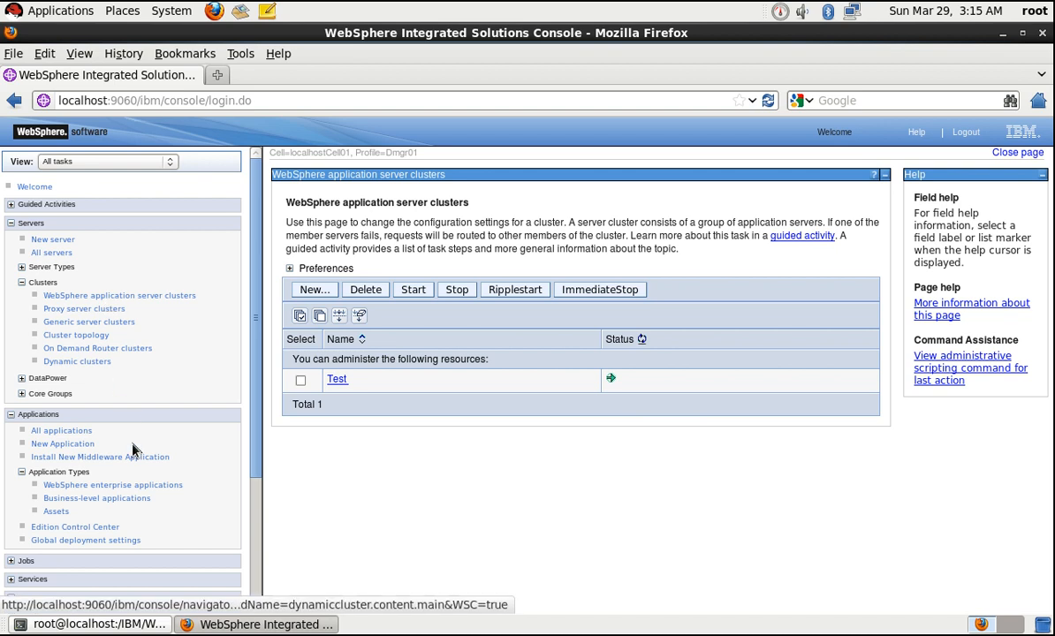
# - Try to start hello_war from the WebSphere enterprise applications, and refresh its application status
pyautogui.click(111, 486)
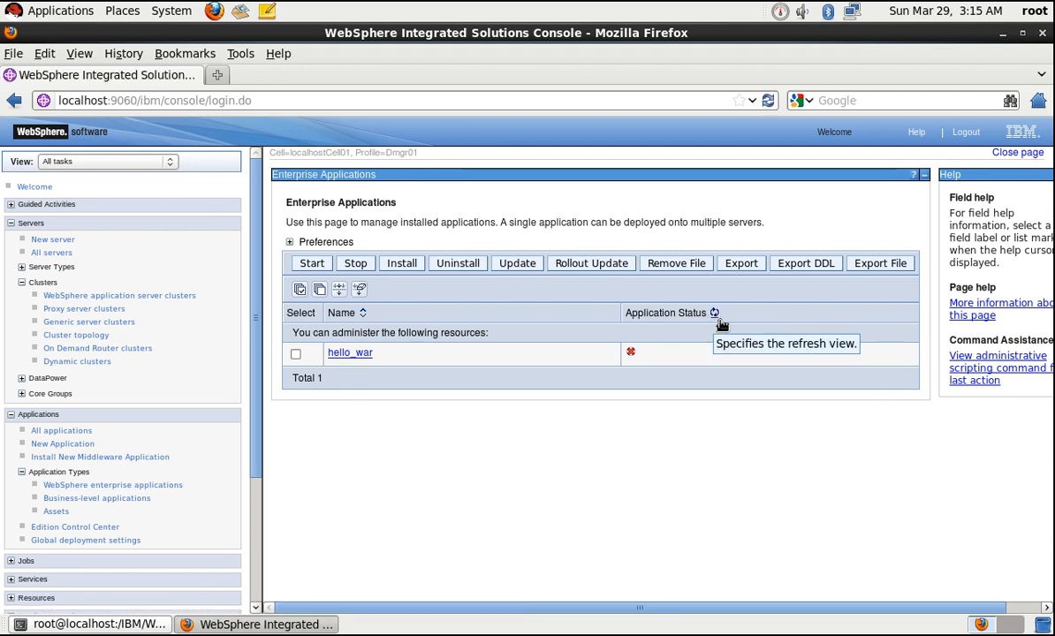
pyautogui.click(296, 354)
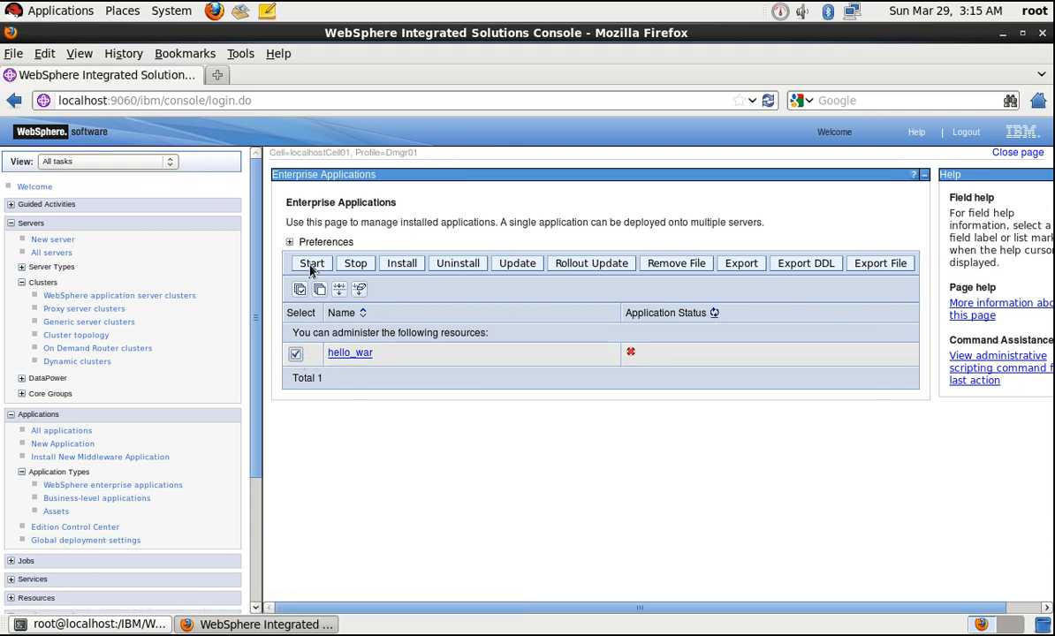
pyautogui.click(311, 264)
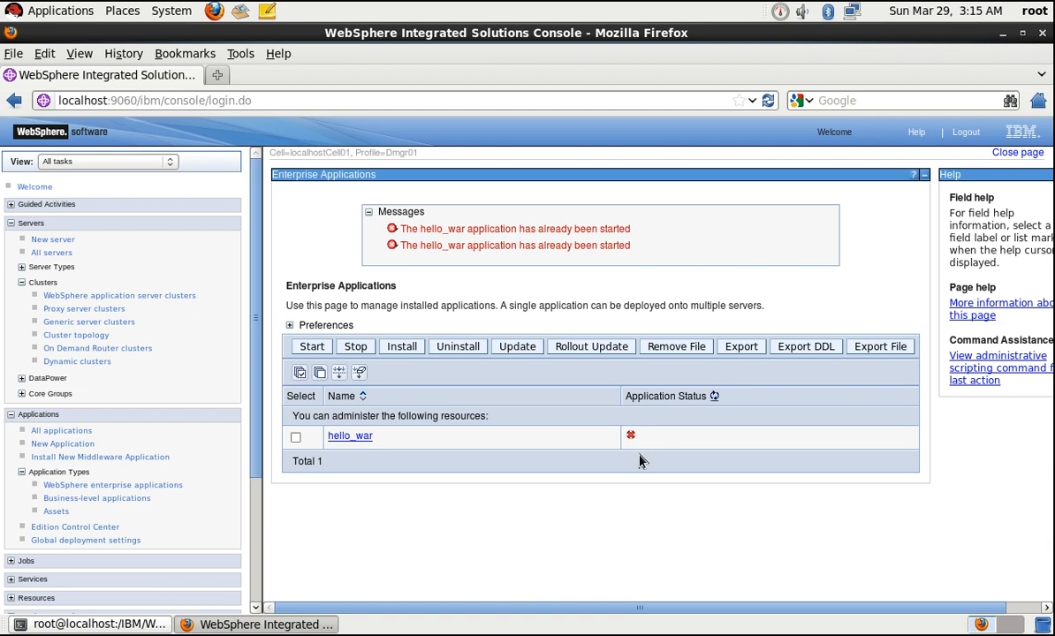
pyautogui.click(717, 402)
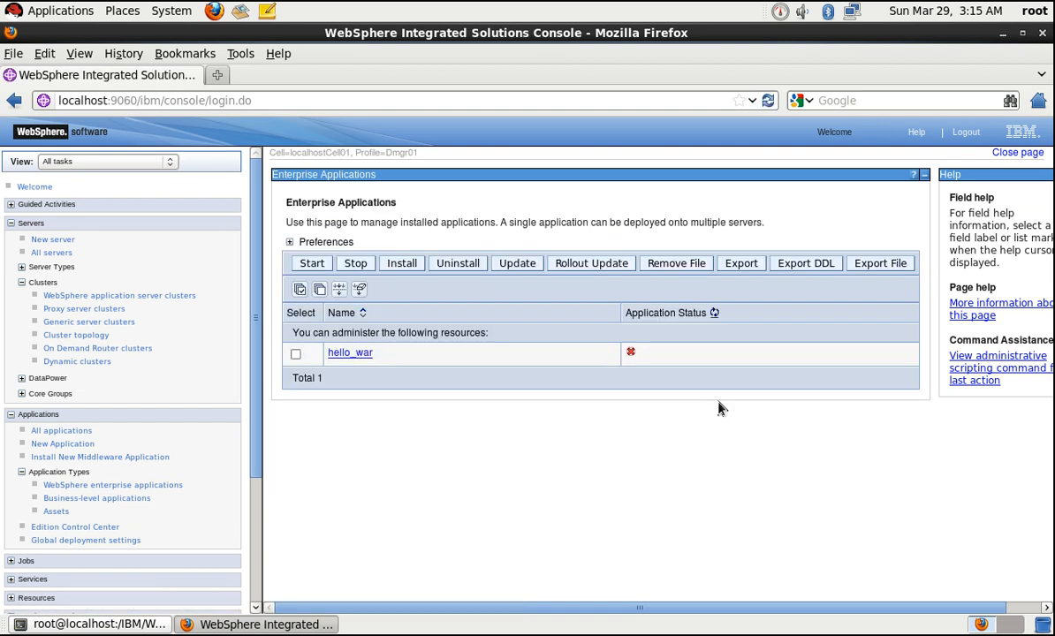
pyautogui.click(721, 317)
pyautogui.moveTo(258, 281); pyautogui.dragTo(282, 418)
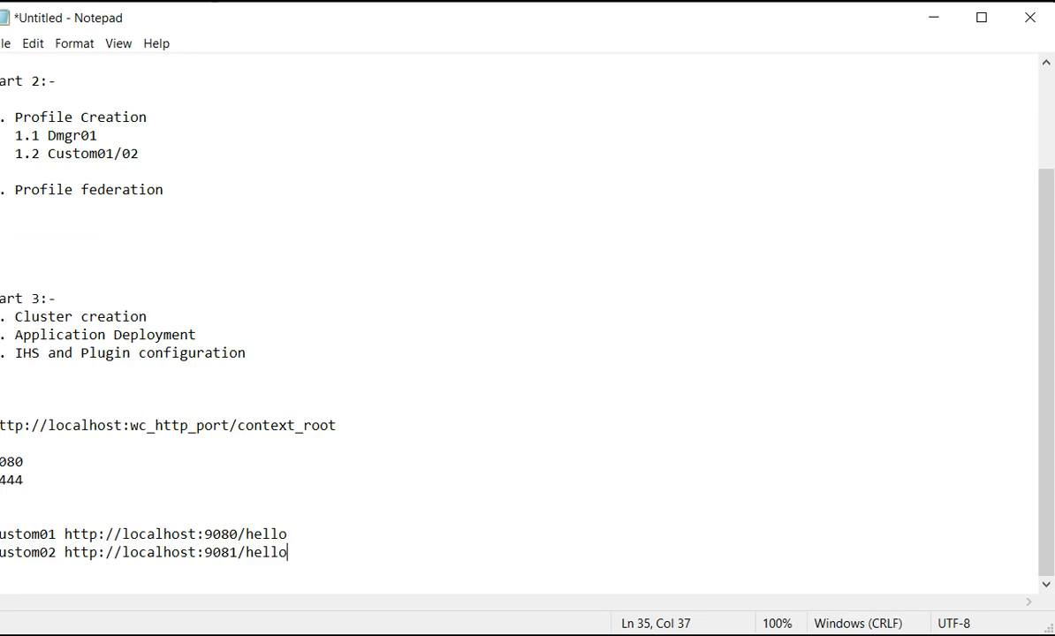
pyautogui.click(233, 486)
pyautogui.click(1, 425)
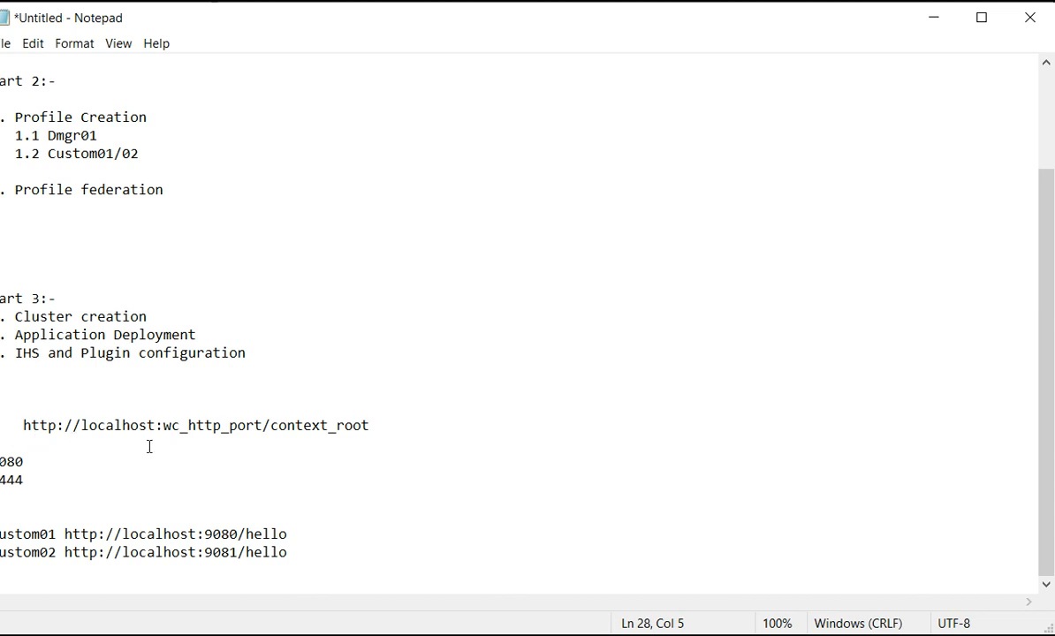
pyautogui.moveTo(166, 433); pyautogui.dragTo(357, 444)
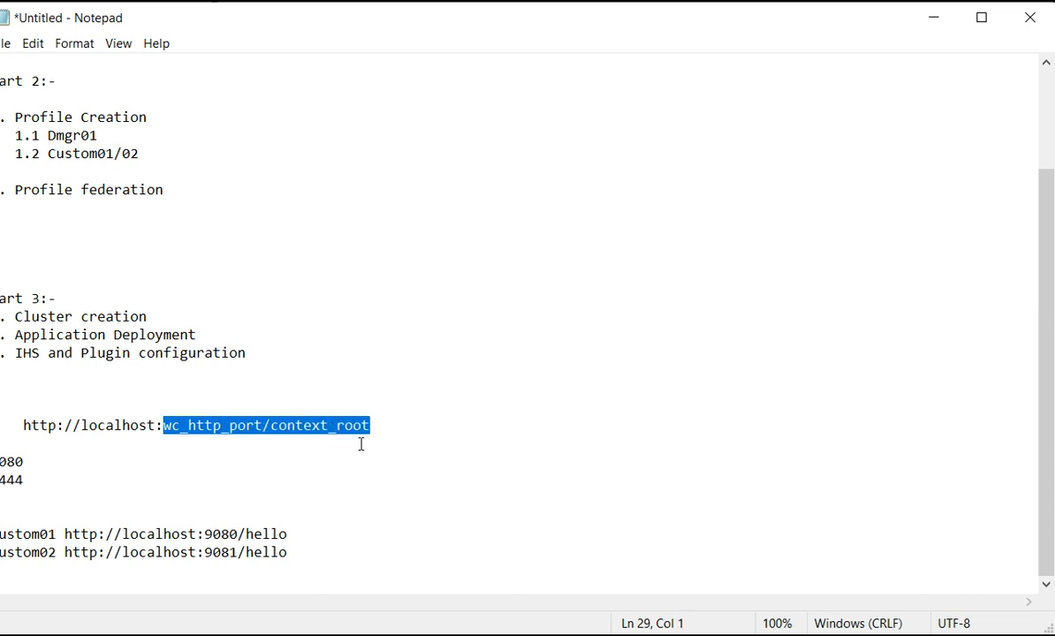
# - Indent the two port number lines and change the second port to 9081
pyautogui.click(331, 468)
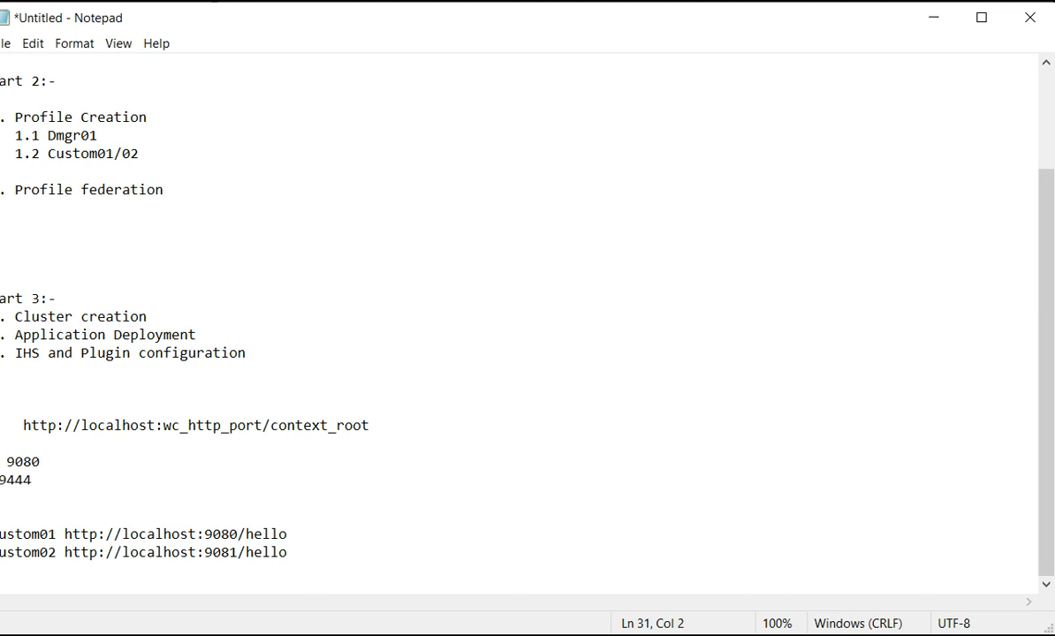
pyautogui.moveTo(55, 488); pyautogui.dragTo(24, 489)
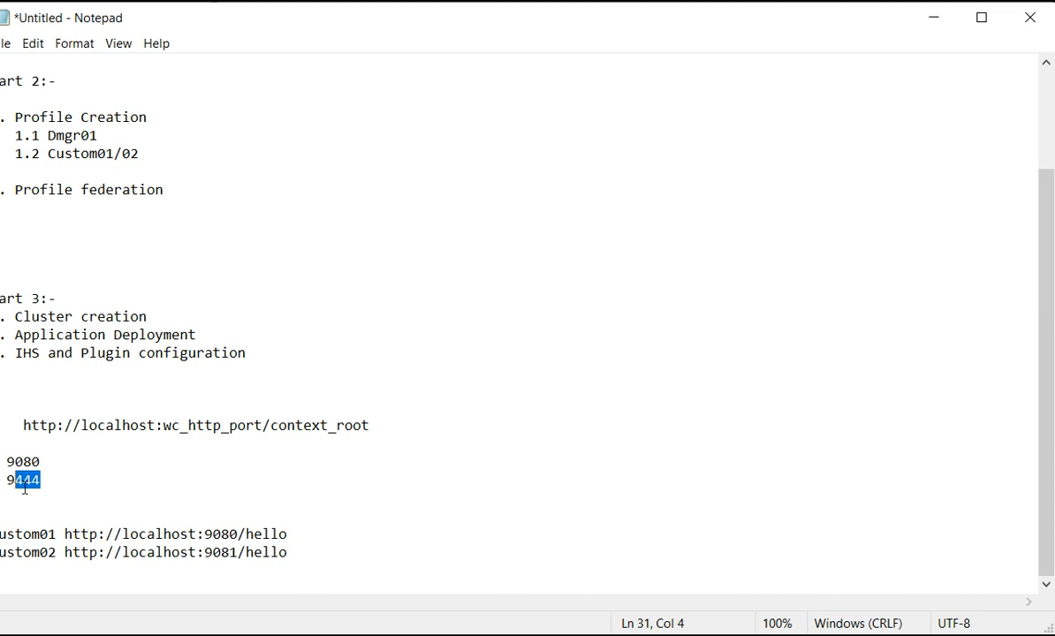
pyautogui.write('081')
pyautogui.doubleClick(33, 465)
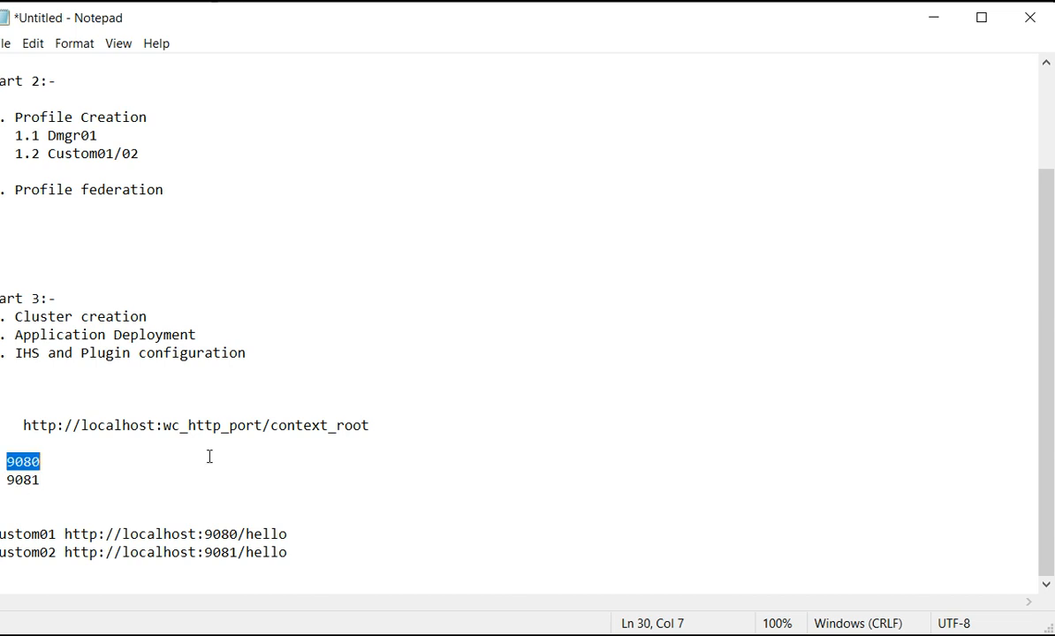
# - Indent the Custom01 and Custom02 URL lines in the notes
pyautogui.doubleClick(36, 534)
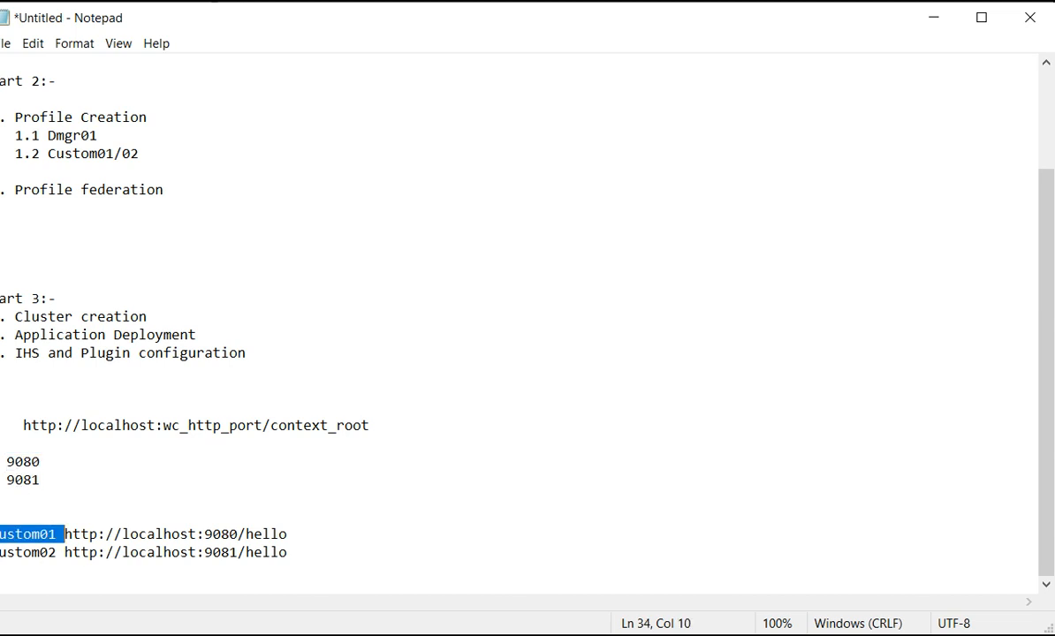
pyautogui.click(1, 552)
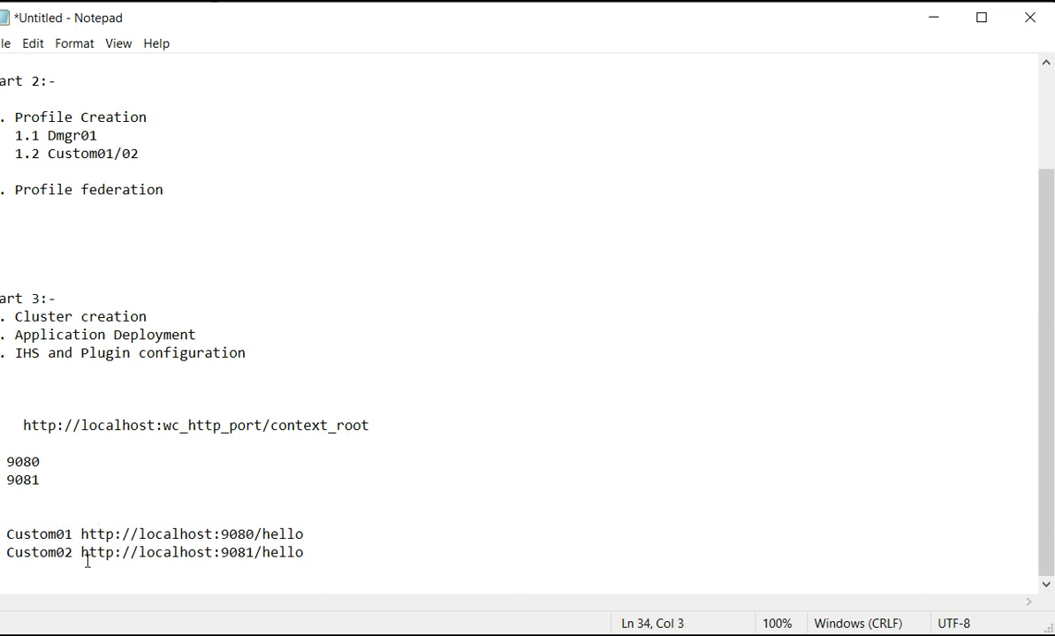
pyautogui.doubleClick(206, 559)
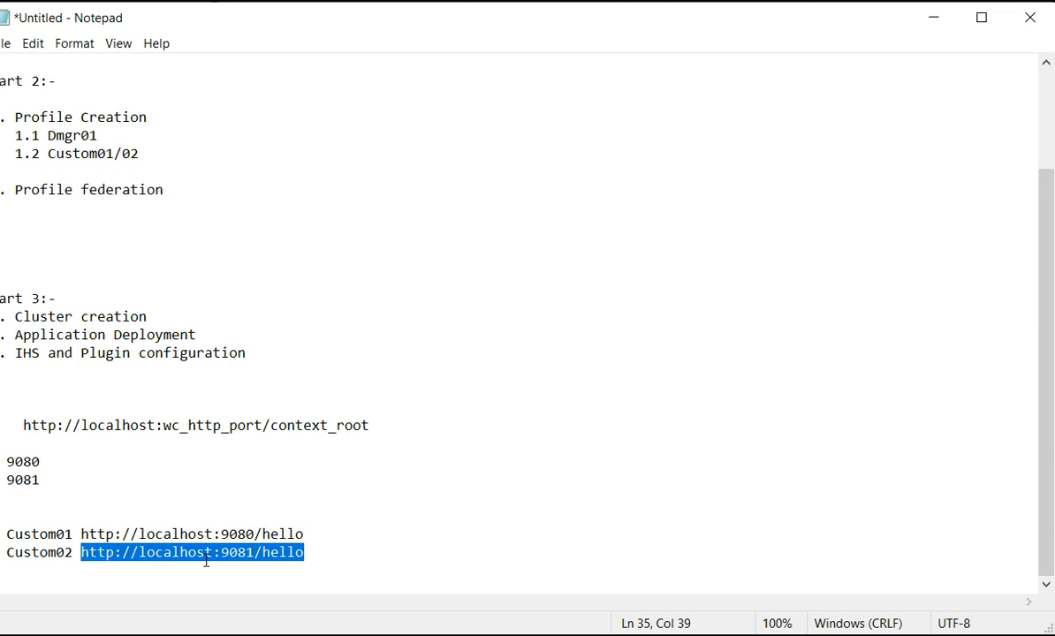
pyautogui.click(451, 526)
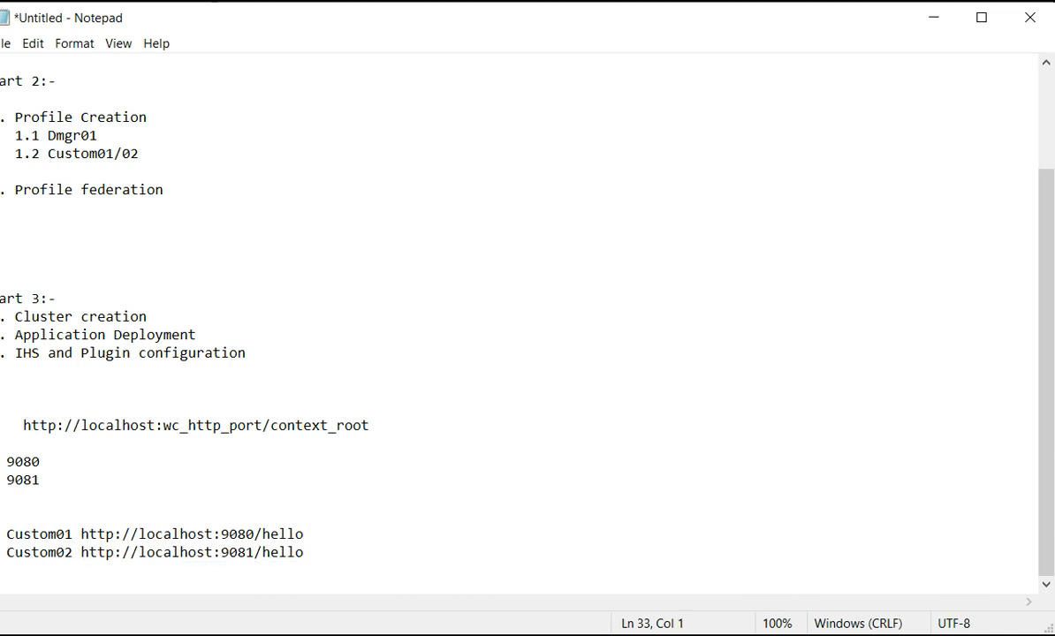
# - Return to the WebSphere console in Firefox and open the WebSphere application server clusters
pyautogui.click(932, 25)
pyautogui.scroll(3, 93, 264)
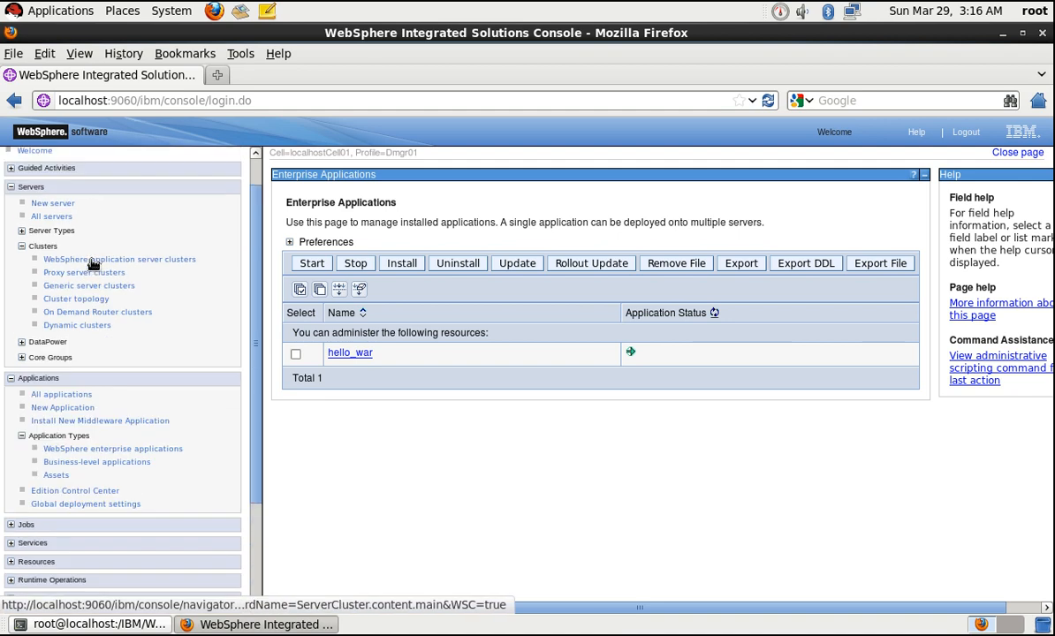
pyautogui.click(149, 258)
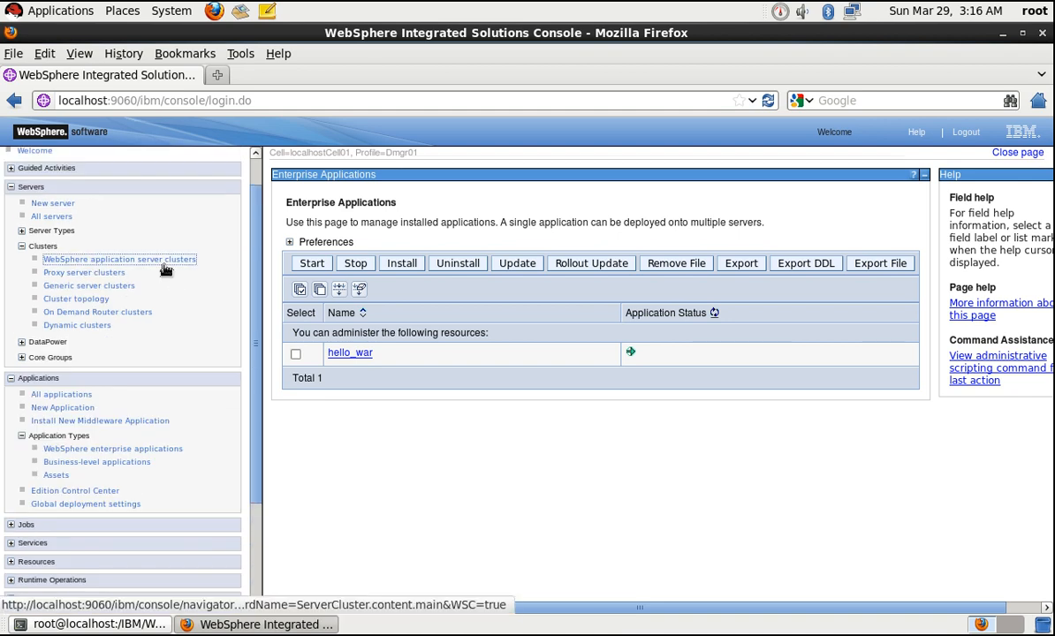
# - Open the member list of the Test cluster and the configuration of its member Test_Custom01
pyautogui.click(340, 380)
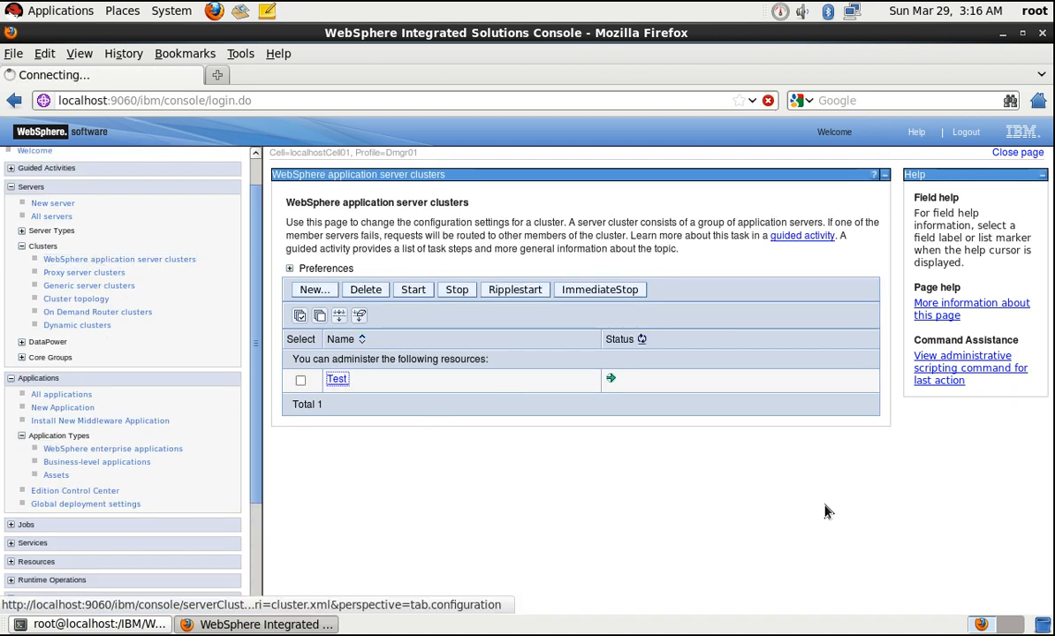
pyautogui.click(685, 433)
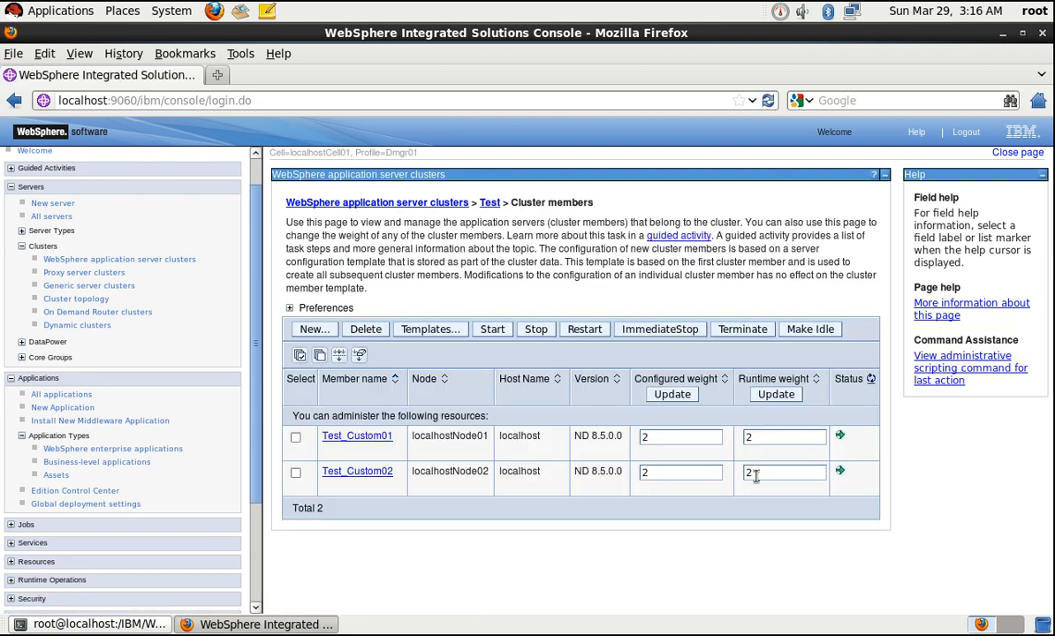
pyautogui.click(384, 447)
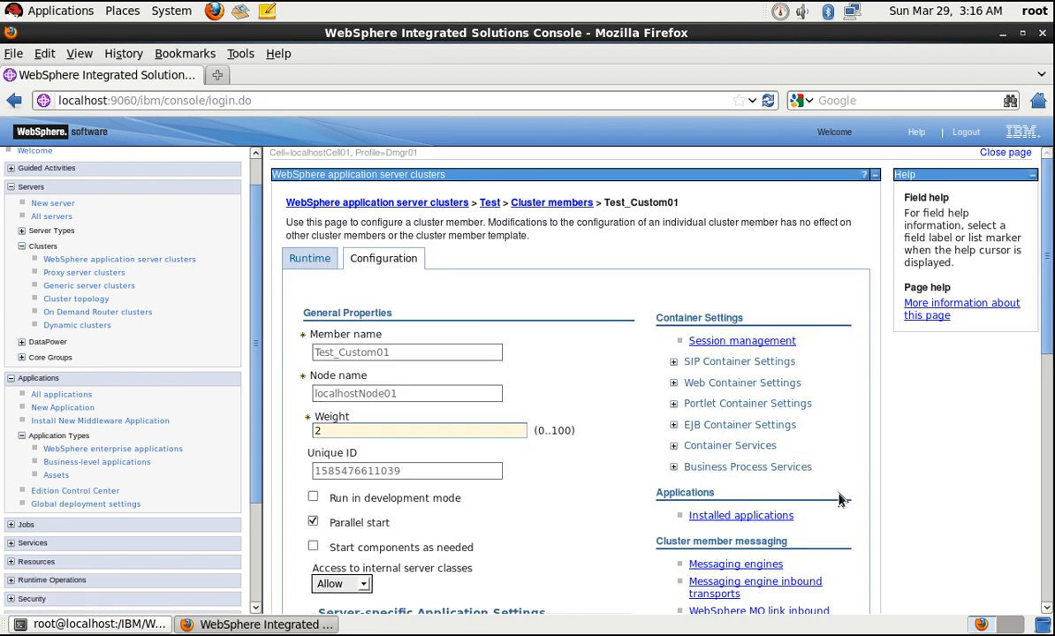
# - Expand the ports of Test_Custom01, check the WC_defaulthost port number, and collapse the port list again
pyautogui.scroll(-5, 839, 497)
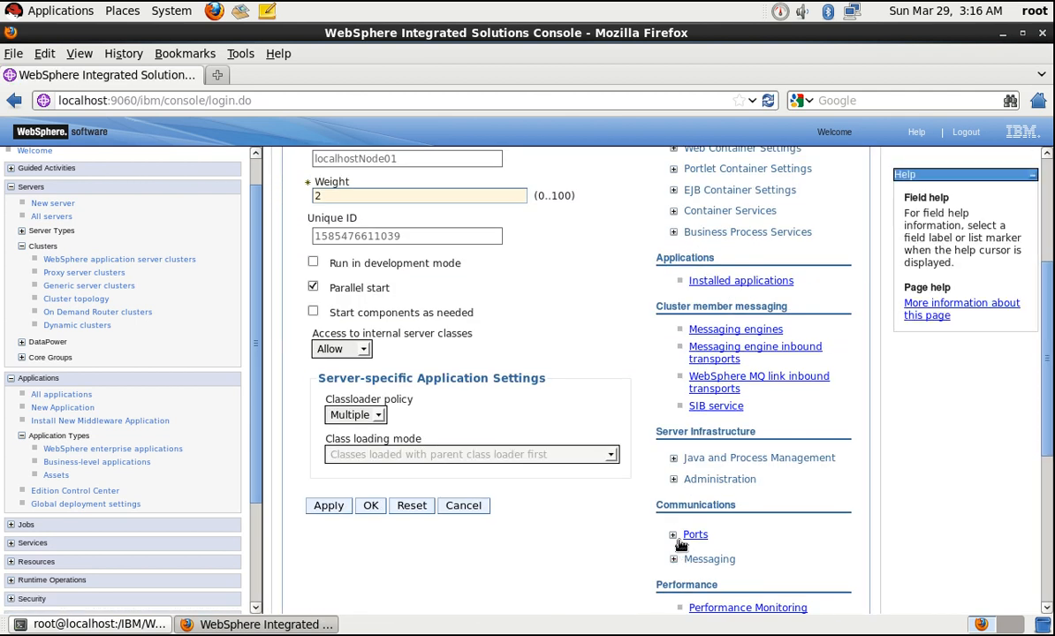
pyautogui.click(674, 536)
pyautogui.scroll(-4, 747, 419)
pyautogui.scroll(-2, 747, 421)
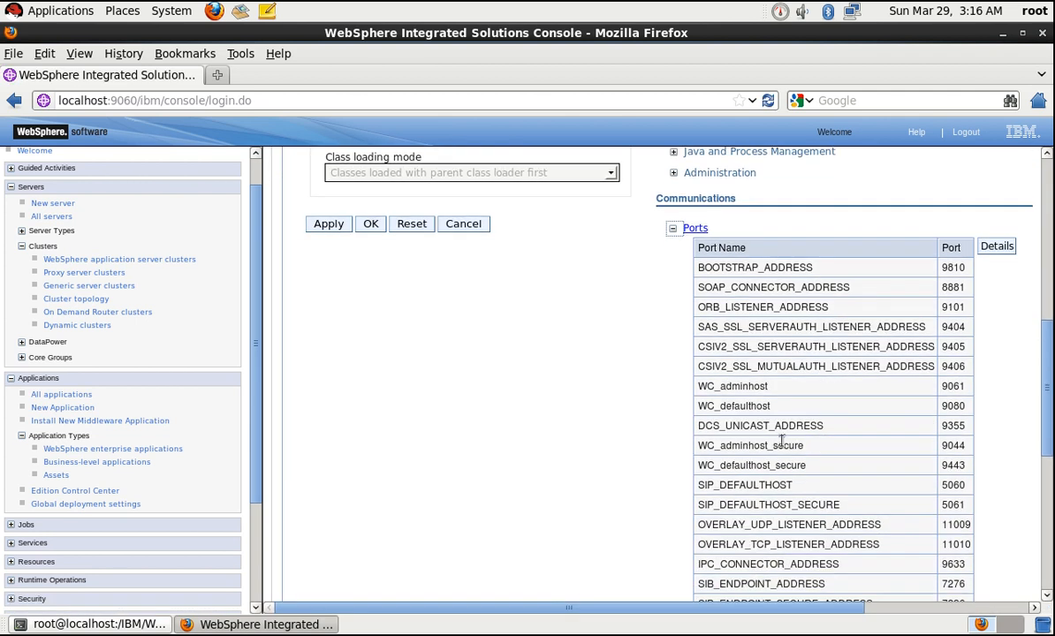
pyautogui.moveTo(720, 407); pyautogui.dragTo(772, 409)
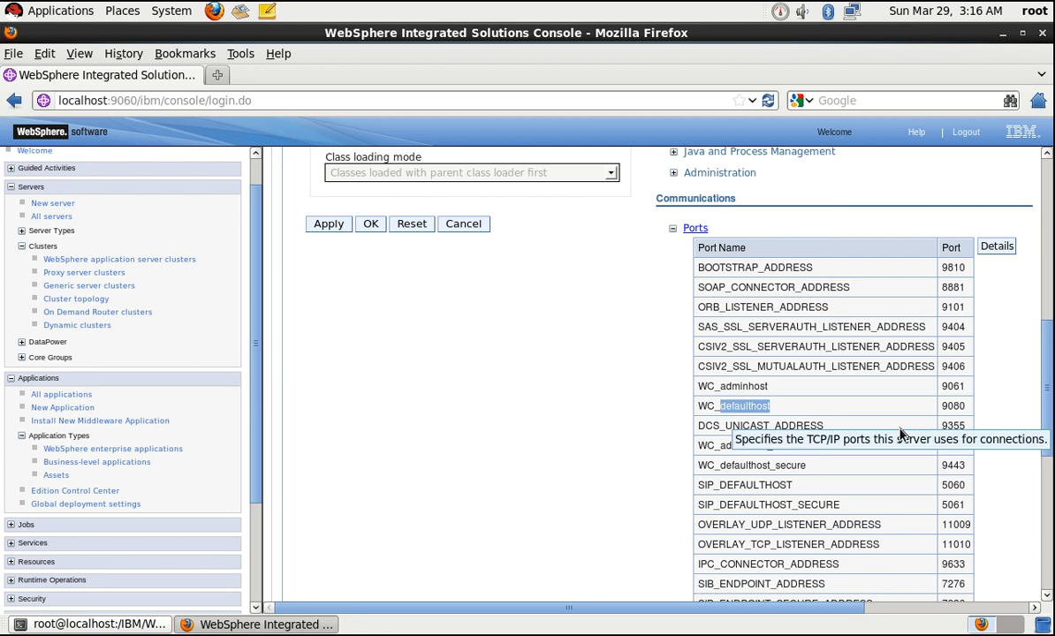
pyautogui.click(968, 413)
pyautogui.doubleClick(968, 413)
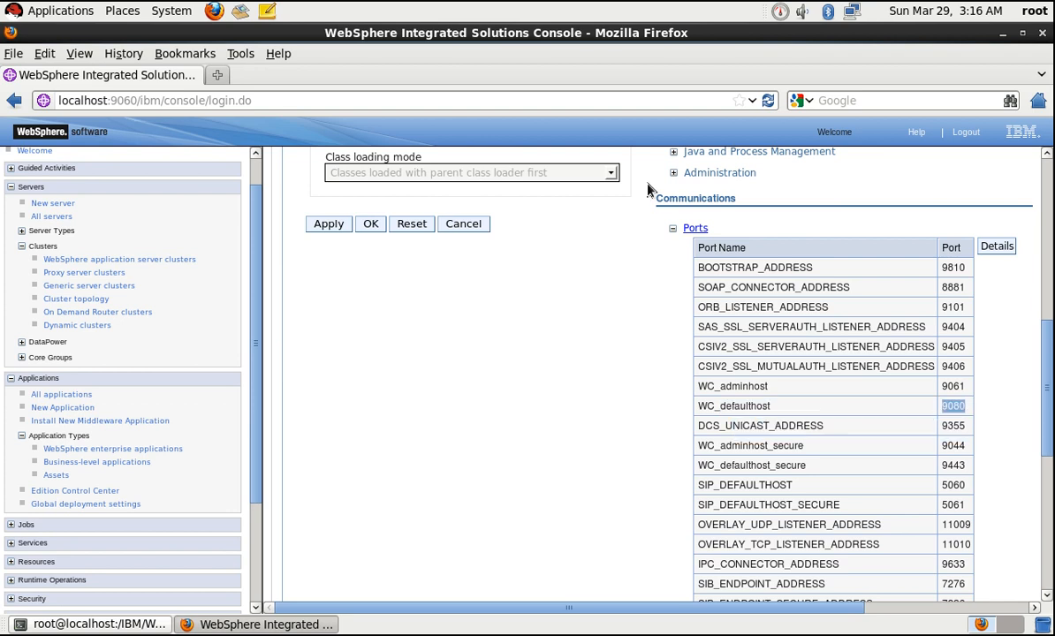
pyautogui.click(673, 228)
pyautogui.scroll(12, 565, 424)
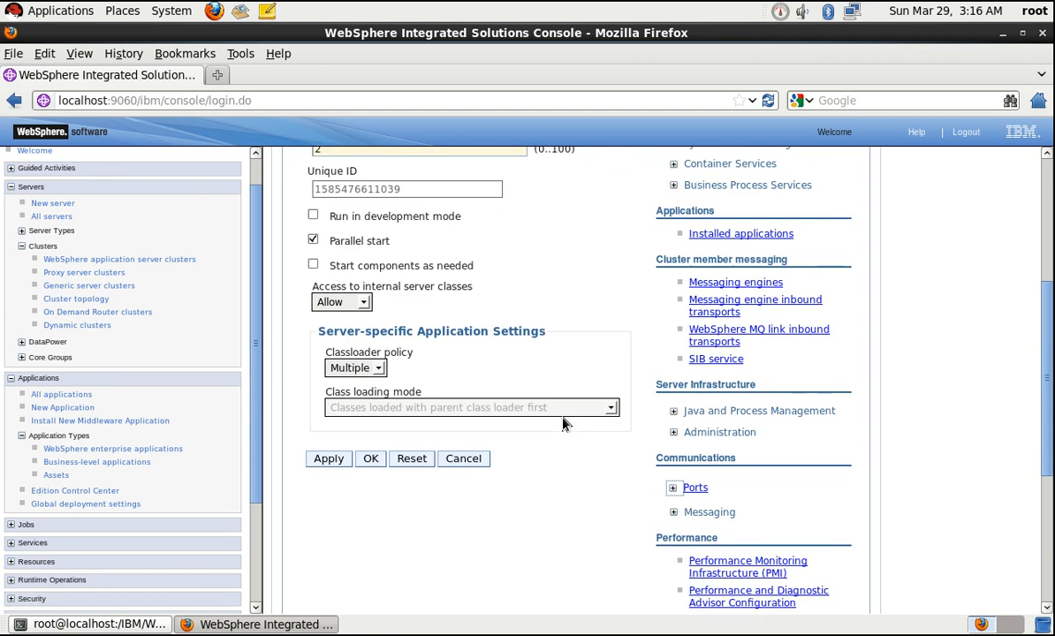
# - Go back to the cluster members, open Test_Custom02 and check the WC_defaulthost port in its port list
pyautogui.click(27, 101)
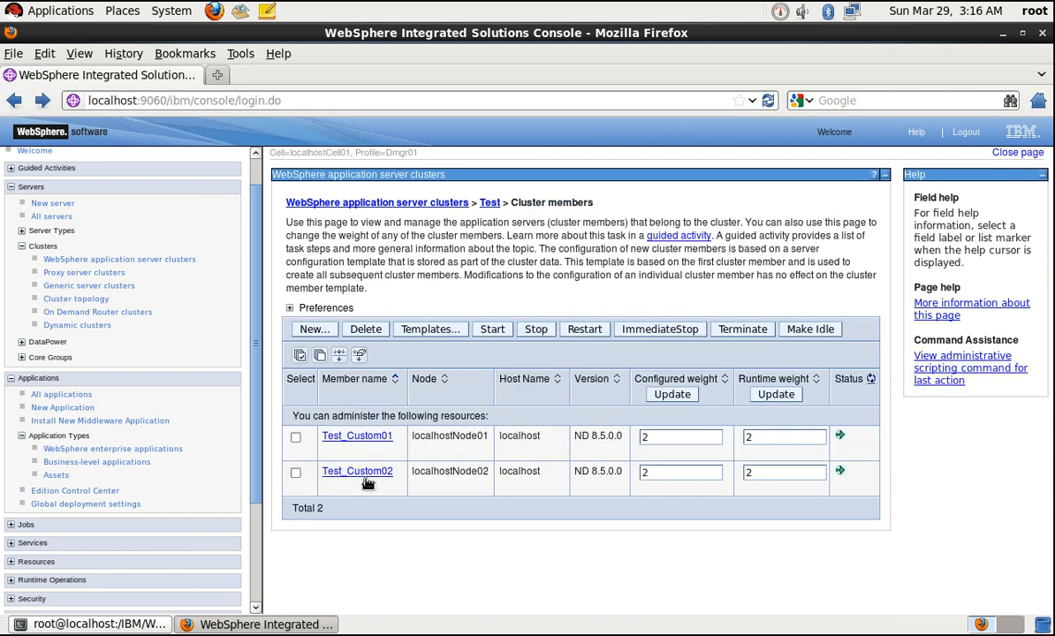
pyautogui.click(363, 473)
pyautogui.scroll(-6, 788, 475)
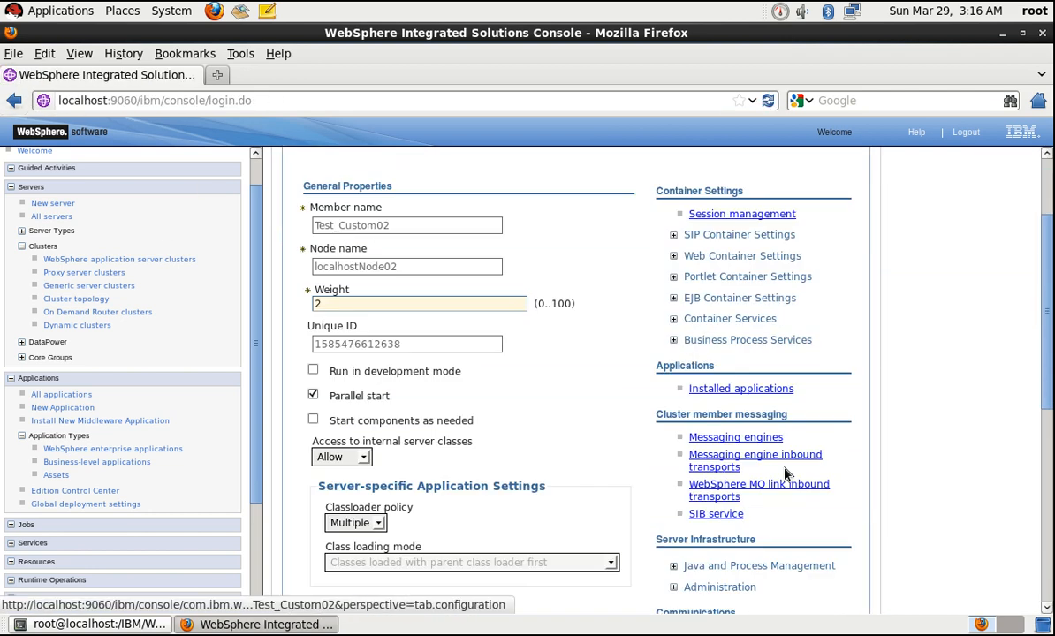
pyautogui.click(674, 487)
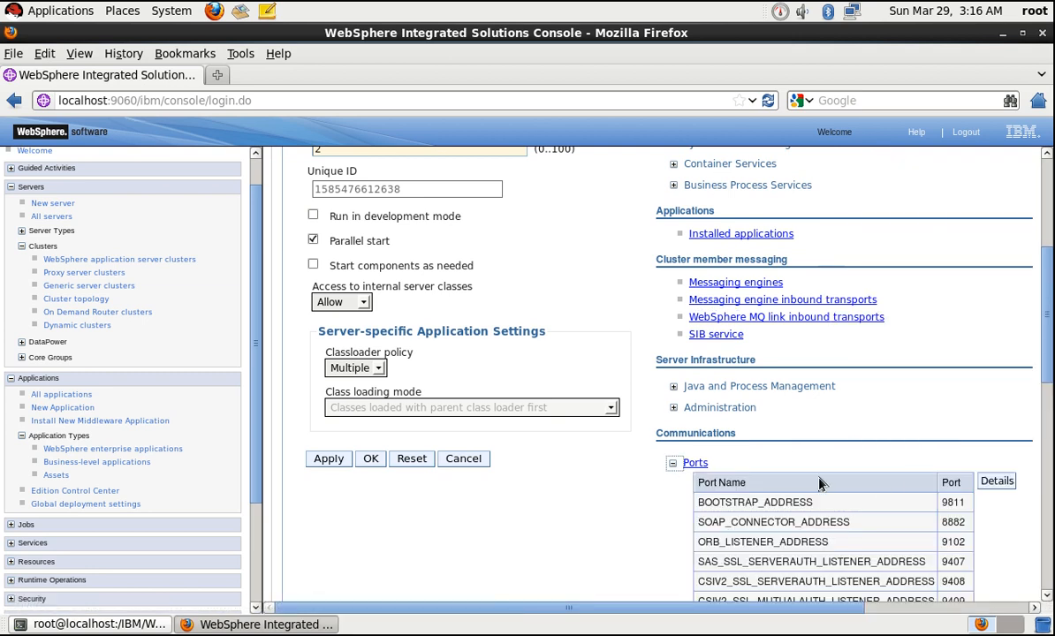
pyautogui.scroll(-3, 818, 483)
pyautogui.doubleClick(952, 499)
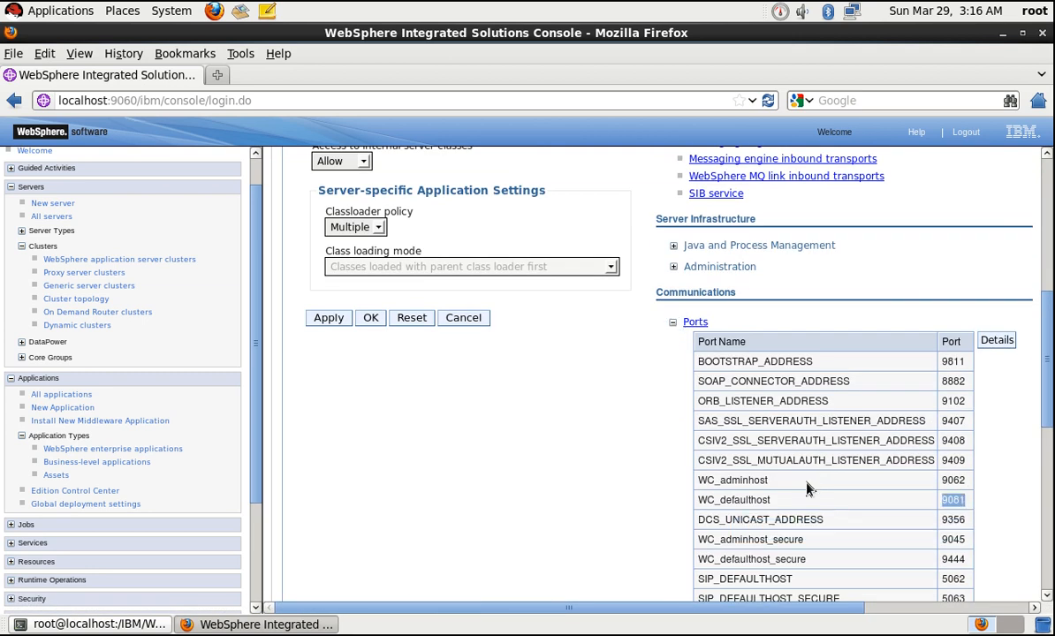
pyautogui.doubleClick(733, 500)
pyautogui.scroll(9, 590, 523)
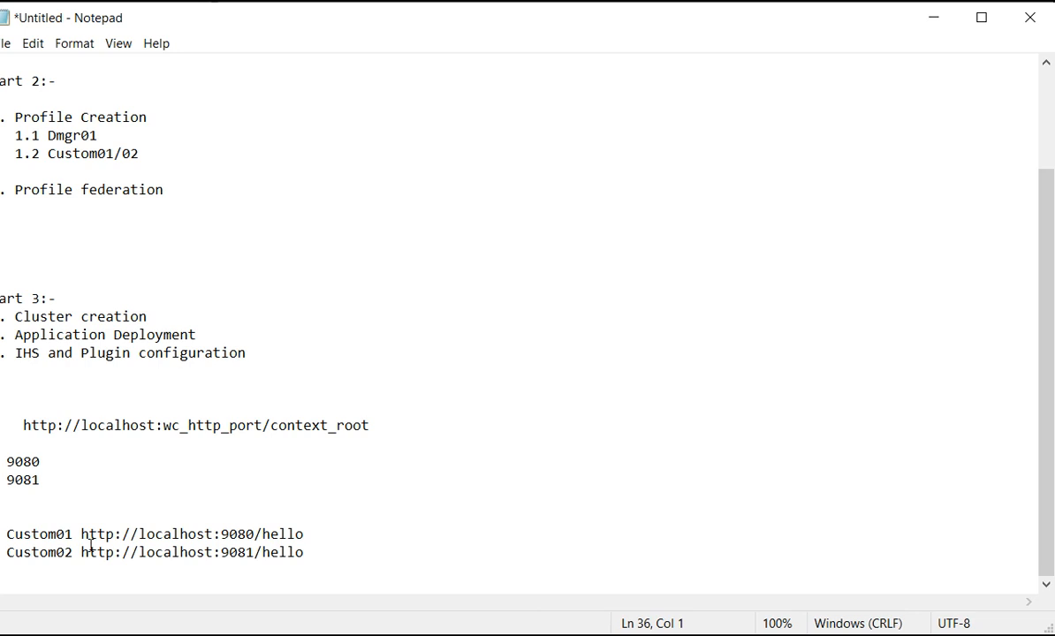
pyautogui.moveTo(80, 533); pyautogui.dragTo(314, 536)
pyautogui.hotkey('ctrl', 'c')
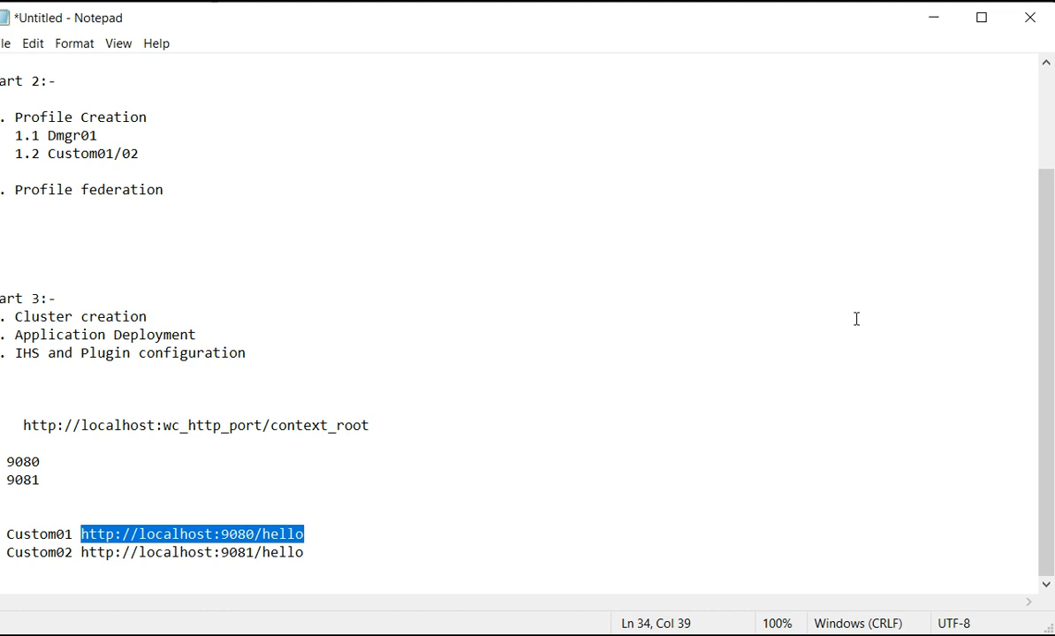
pyautogui.click(931, 19)
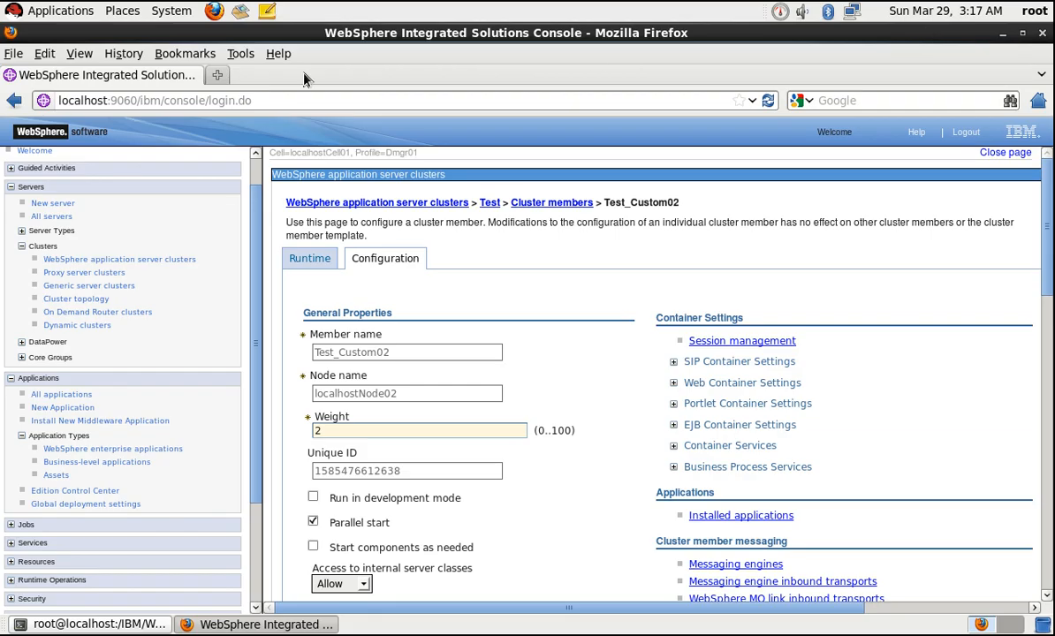
pyautogui.click(218, 75)
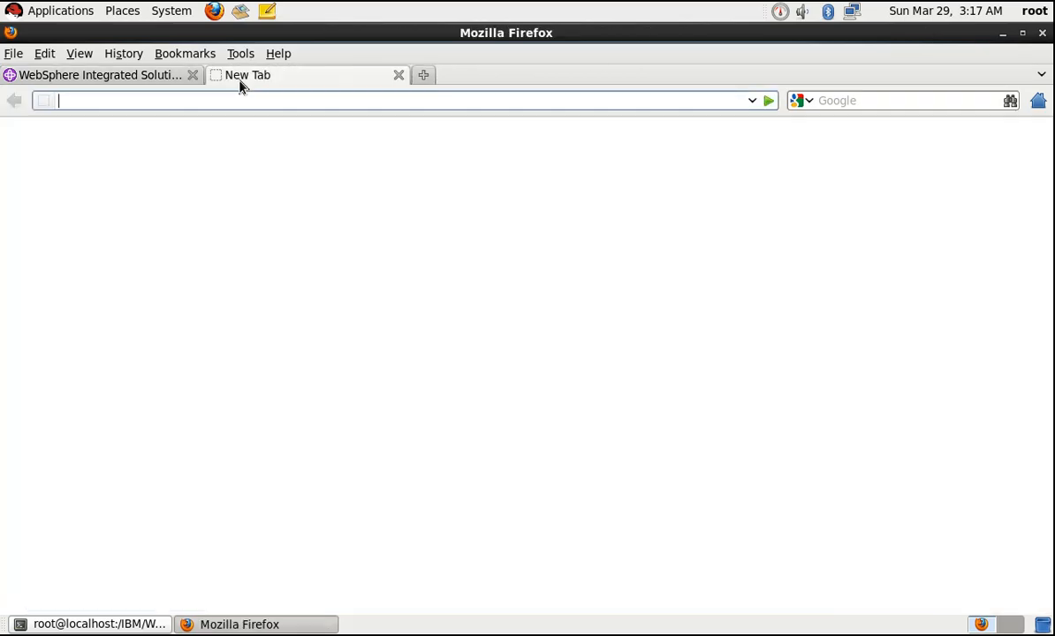
pyautogui.hotkey('ctrl', 'v')
pyautogui.press('Return')
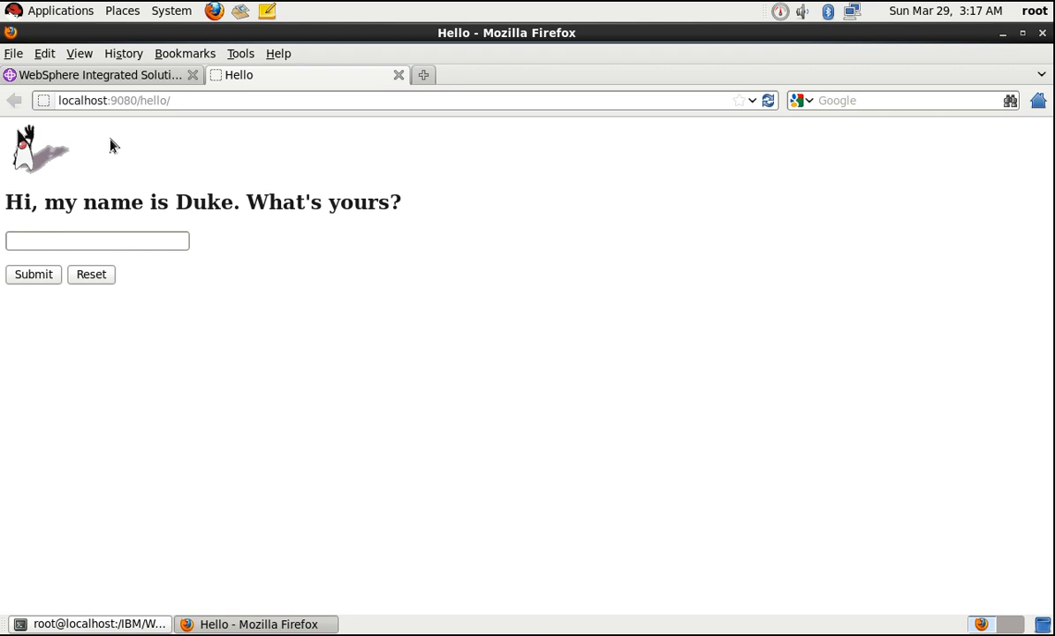
pyautogui.click(398, 76)
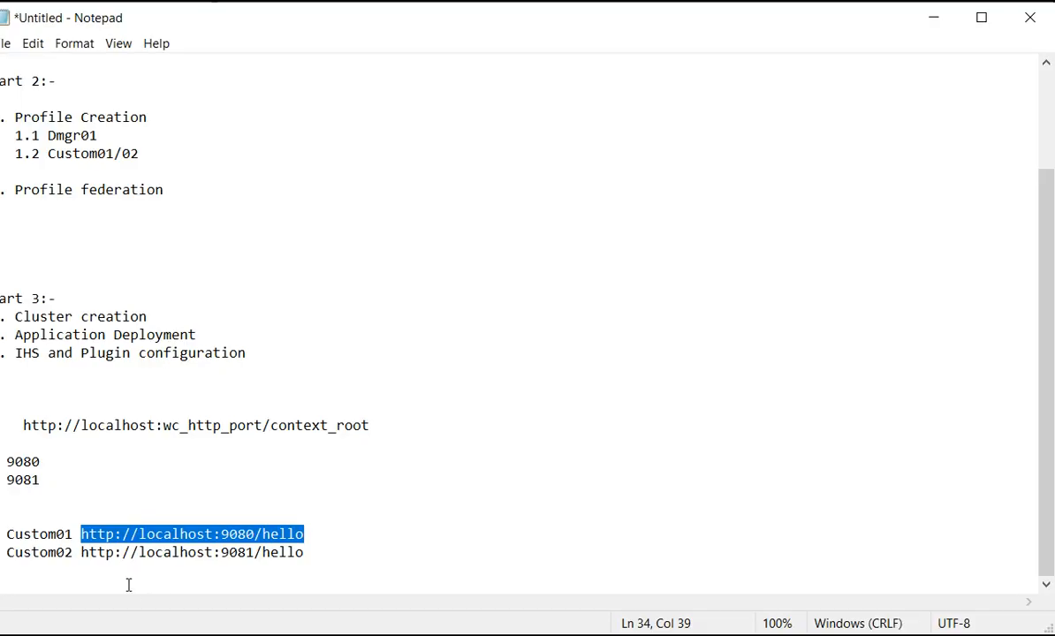
pyautogui.click(90, 554)
pyautogui.keyDown('shift'); pyautogui.click(313, 561); pyautogui.keyUp('shift')
pyautogui.hotkey('ctrl', 'c')
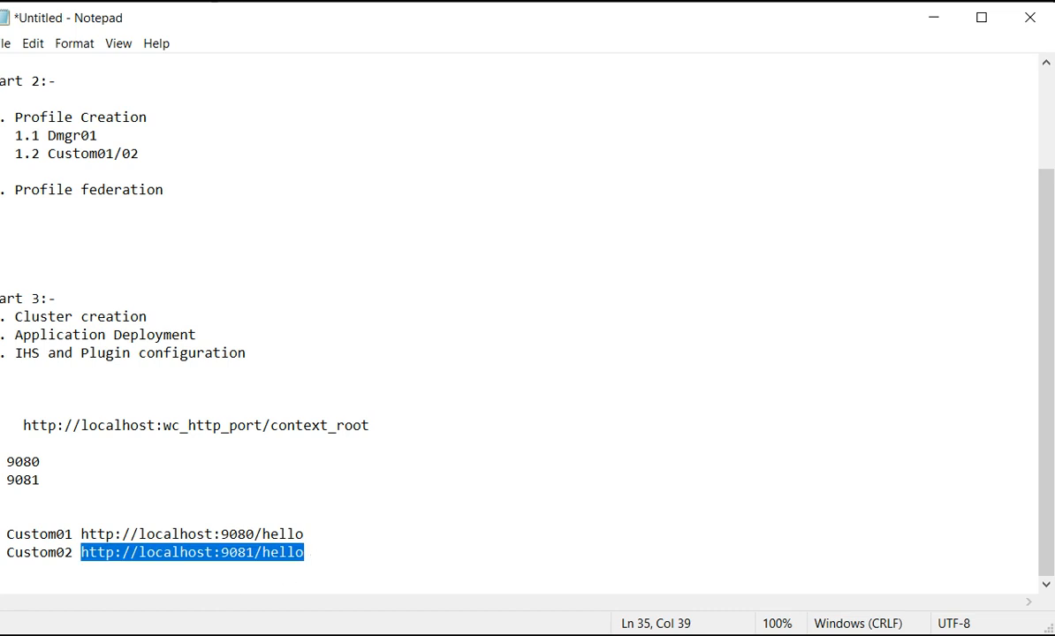
pyautogui.click(693, 635)
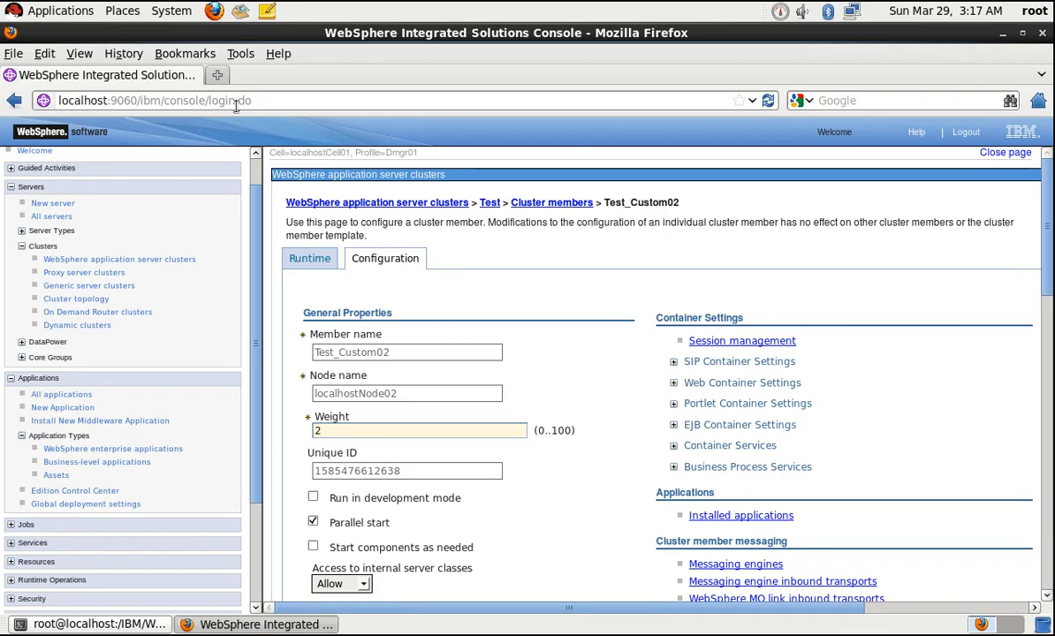
pyautogui.hotkey('ctrl', 't')
pyautogui.hotkey('ctrl', 'v')
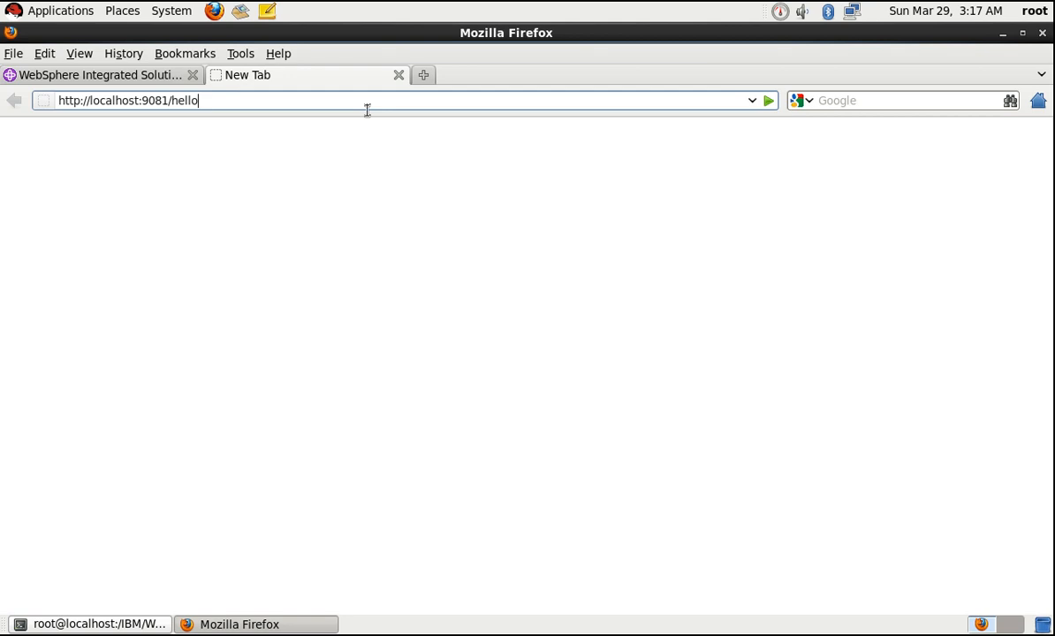
pyautogui.press('Return')
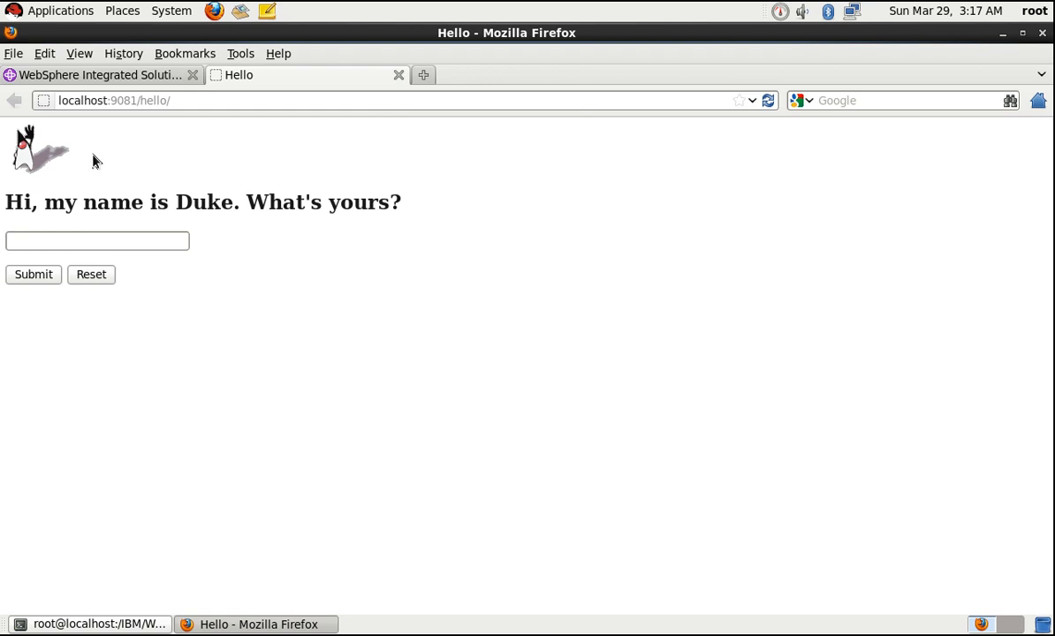
# - Switch between the WebSphere console and the Hello page, and close the Hello page's tab
pyautogui.click(112, 74)
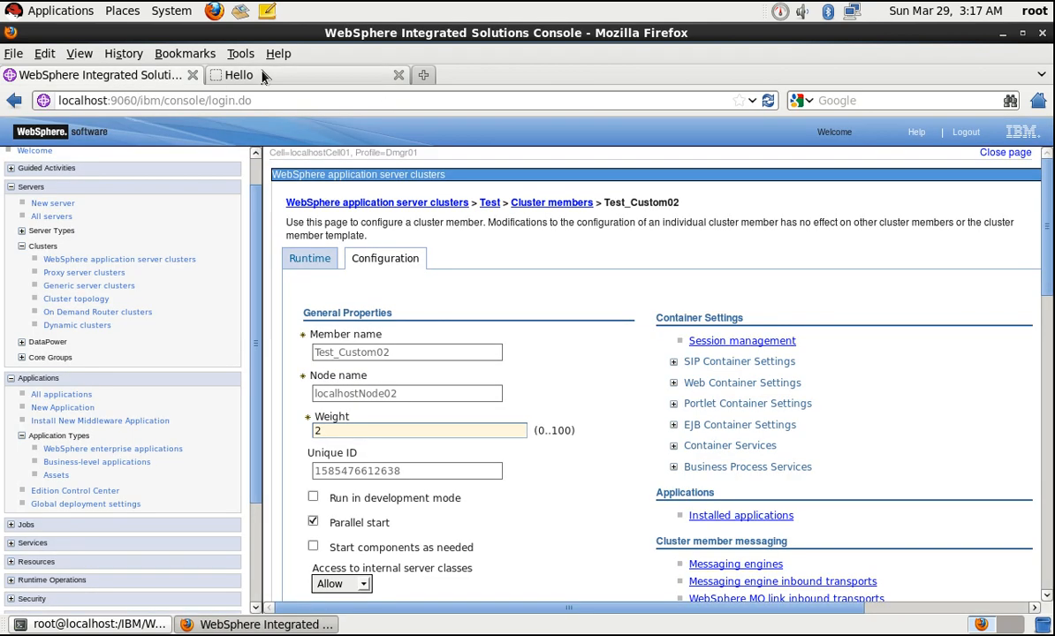
pyautogui.click(265, 79)
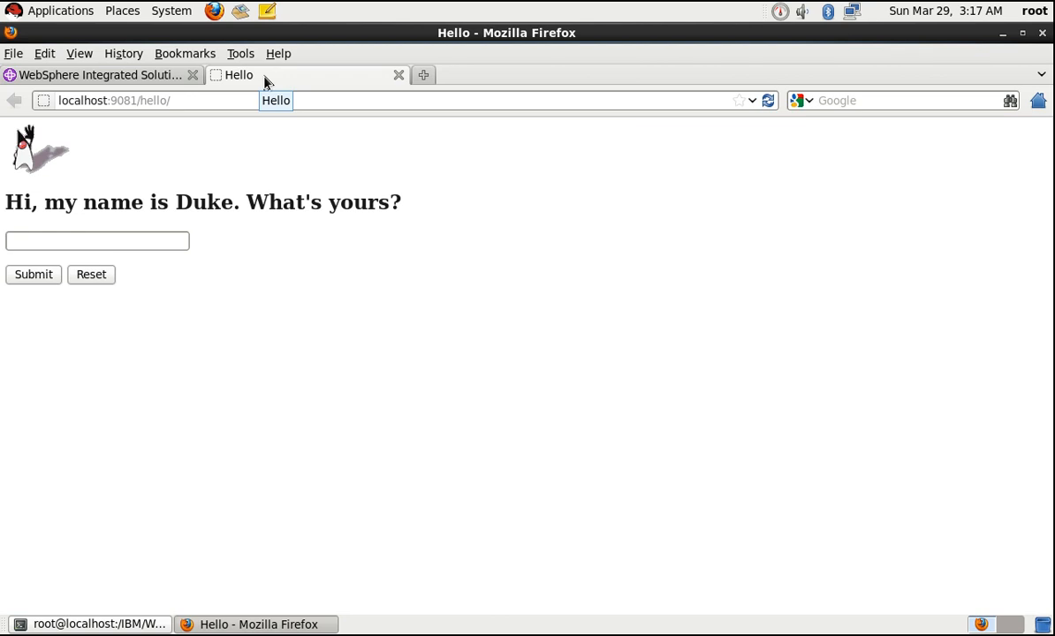
pyautogui.click(139, 76)
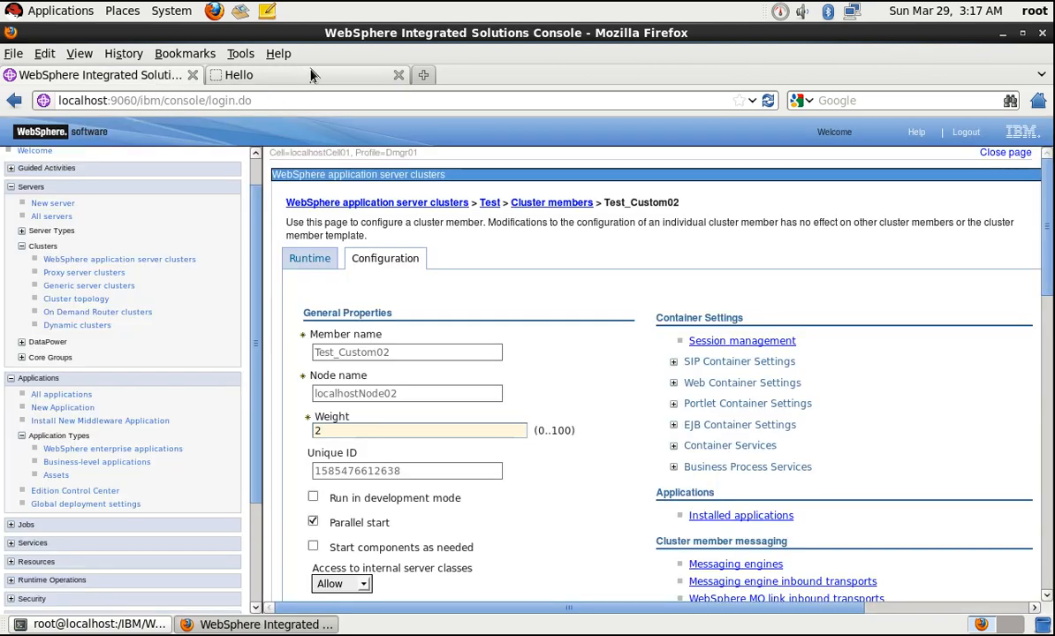
pyautogui.click(292, 74)
pyautogui.click(399, 76)
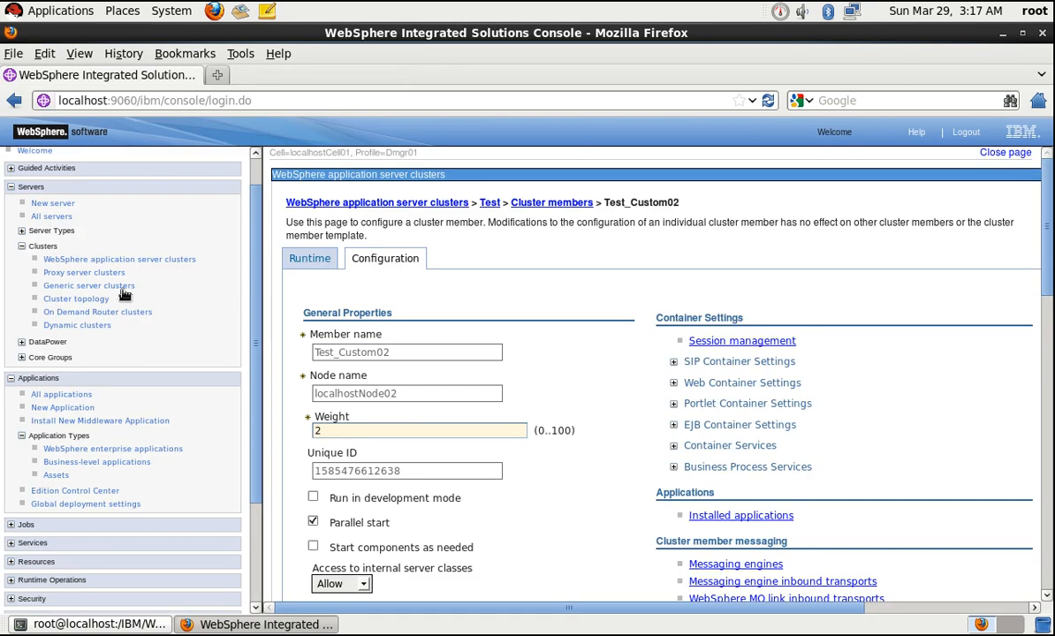
# - Collapse the Clusters, Application Types and Applications groups in the console navigation
pyautogui.click(21, 247)
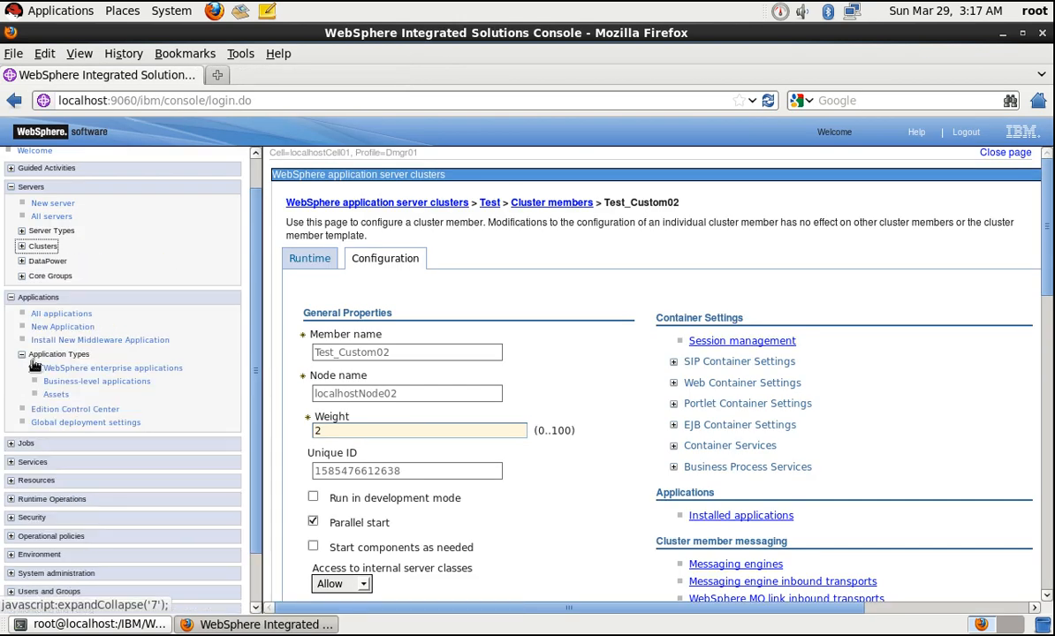
pyautogui.click(22, 356)
pyautogui.click(24, 300)
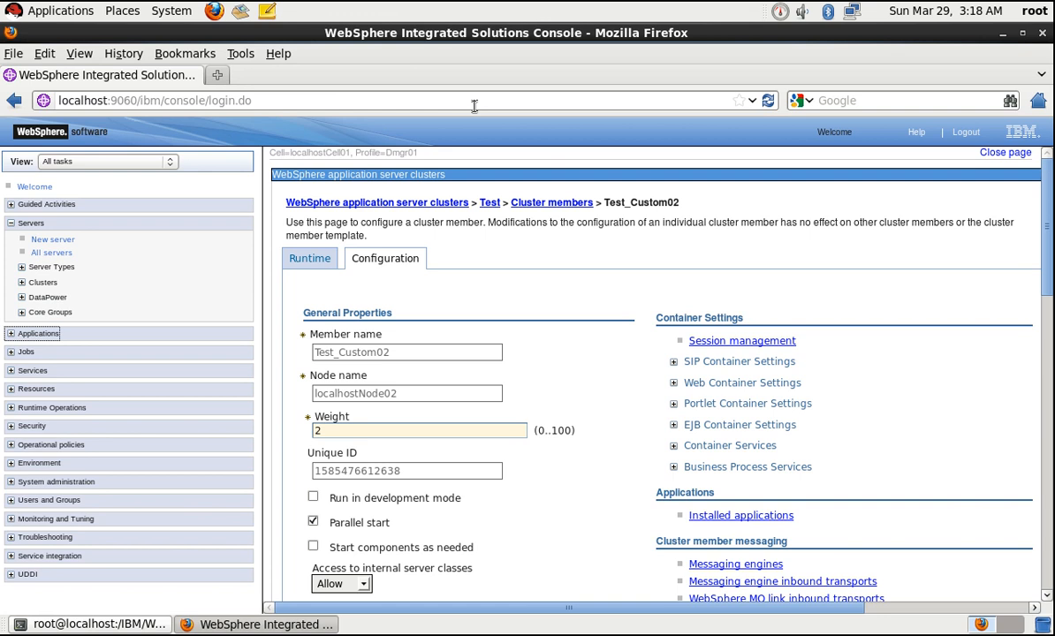
# - Open the list of Web servers under Server Types and start a new web server definition
pyautogui.click(60, 270)
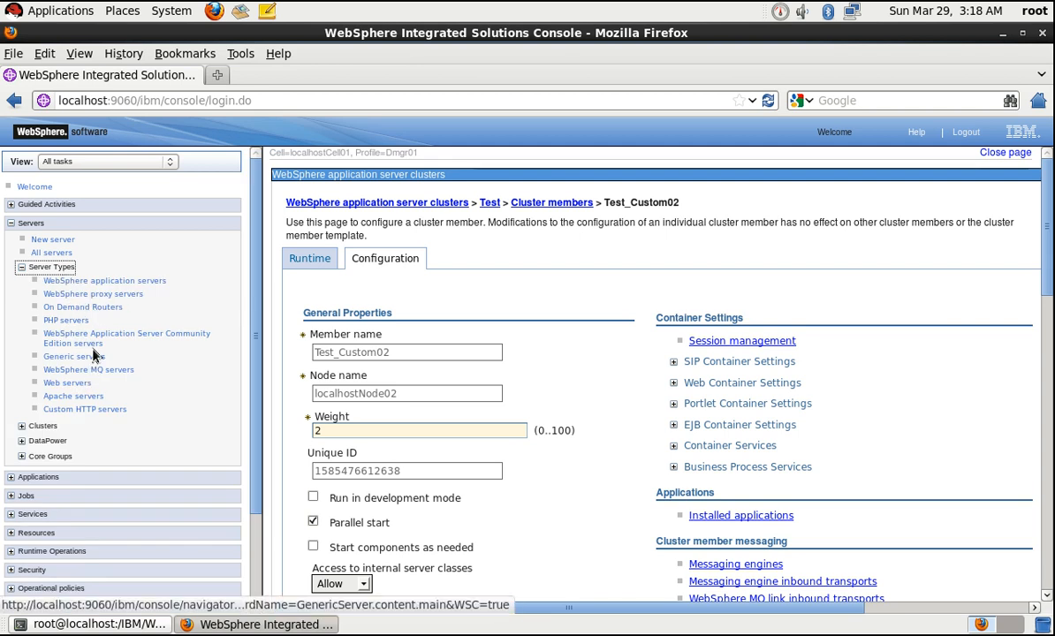
pyautogui.click(76, 383)
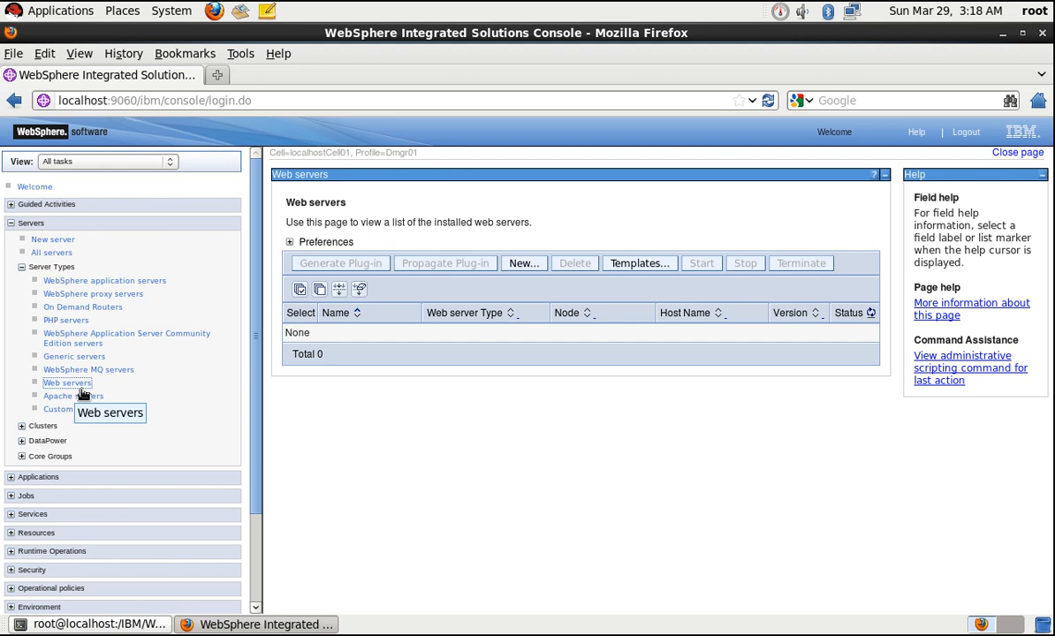
pyautogui.click(521, 263)
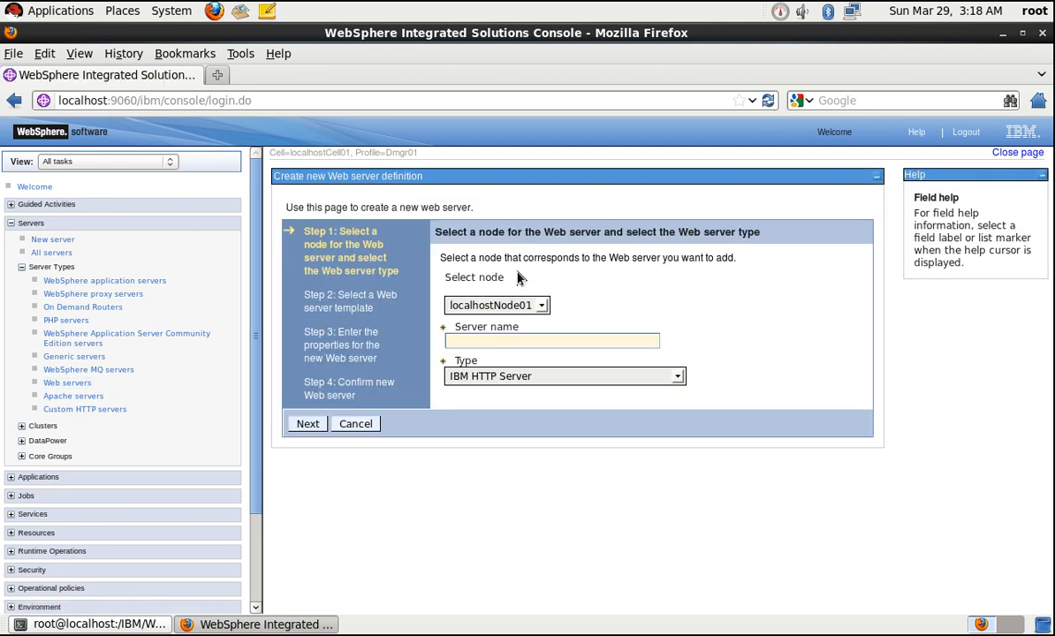
# - Keep node localhostNode01, enter IHS1 as the server name and choose IBM HTTP Server as the web server type
pyautogui.click(535, 306)
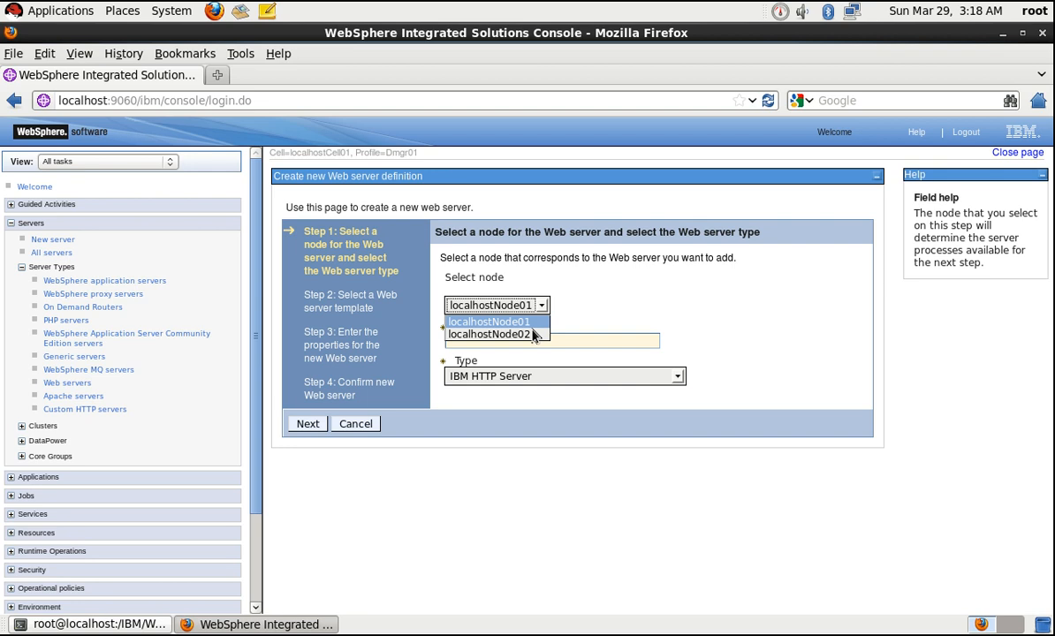
pyautogui.click(533, 330)
pyautogui.click(602, 300)
pyautogui.click(545, 344)
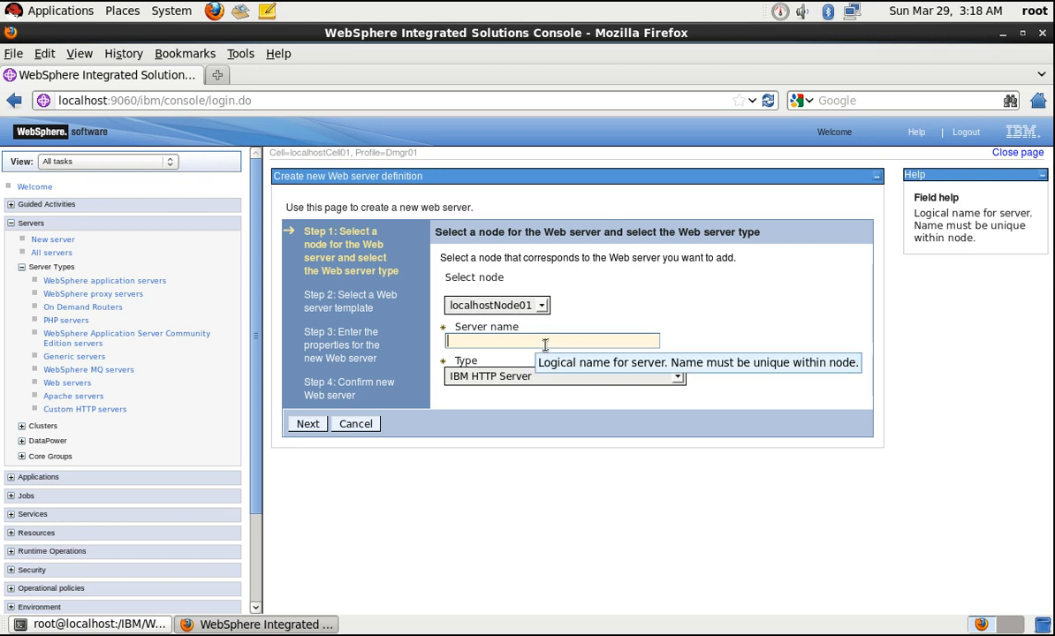
pyautogui.write('IHS1')
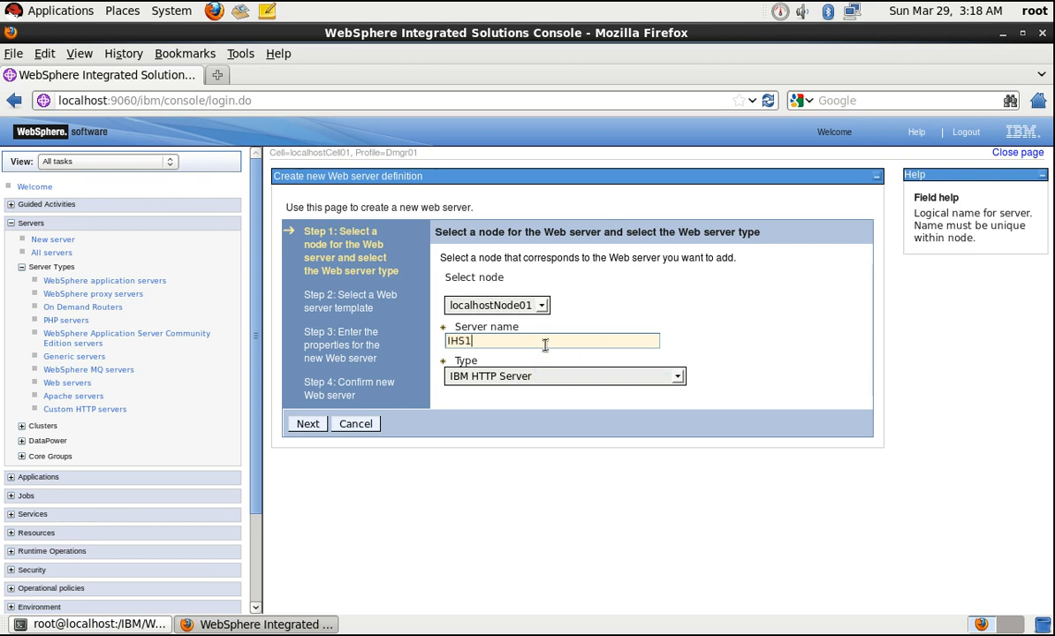
pyautogui.click(678, 377)
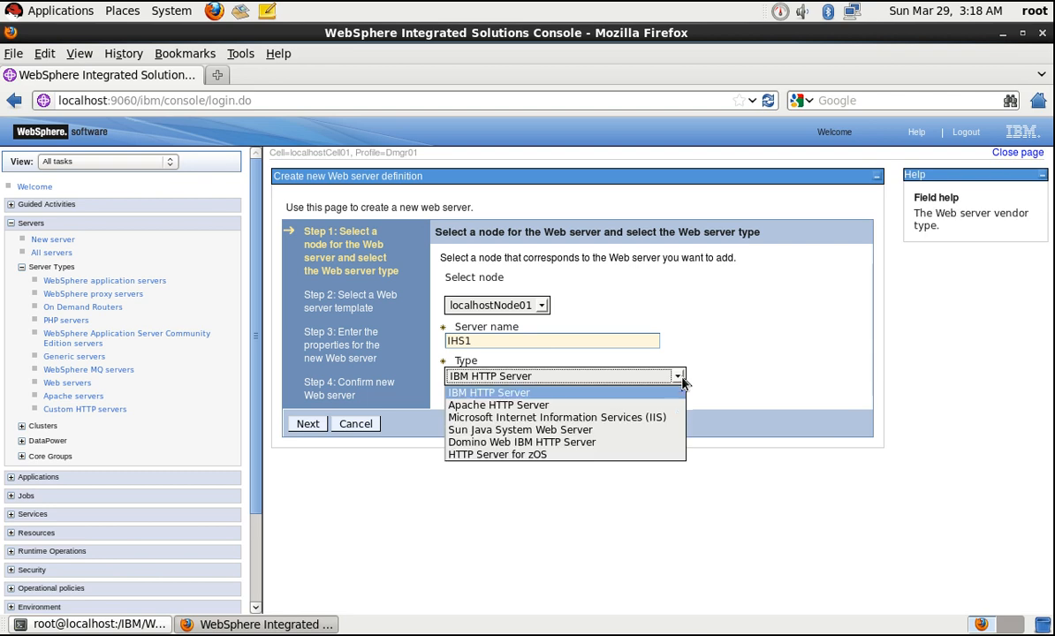
pyautogui.click(493, 396)
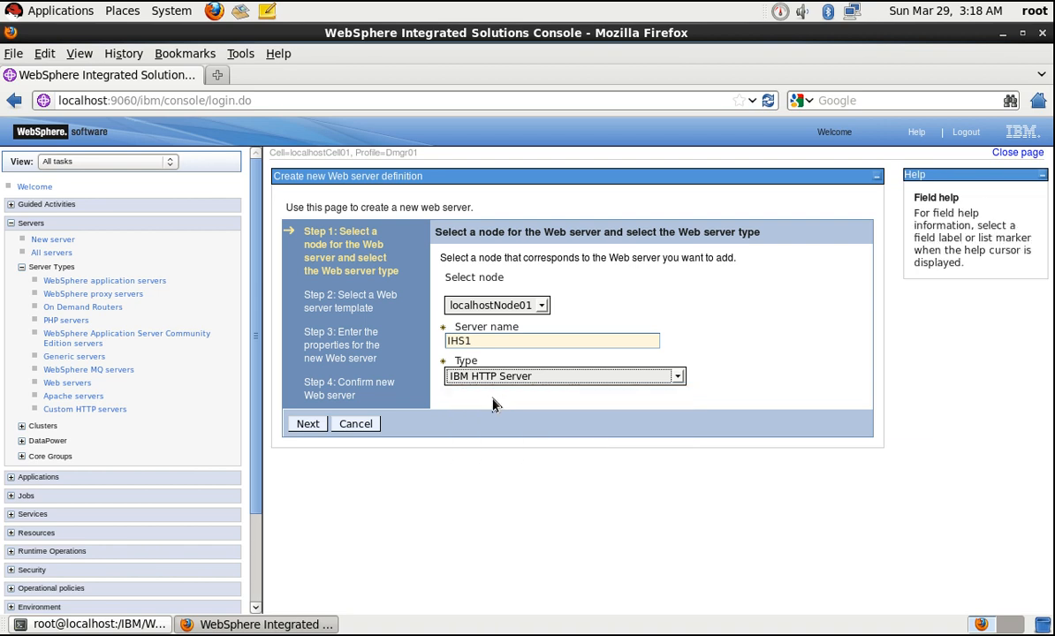
# - Shorten the server name to IHS and proceed past the template selection to the web server properties
pyautogui.click(505, 343)
pyautogui.press('BackSpace')
pyautogui.click(308, 424)
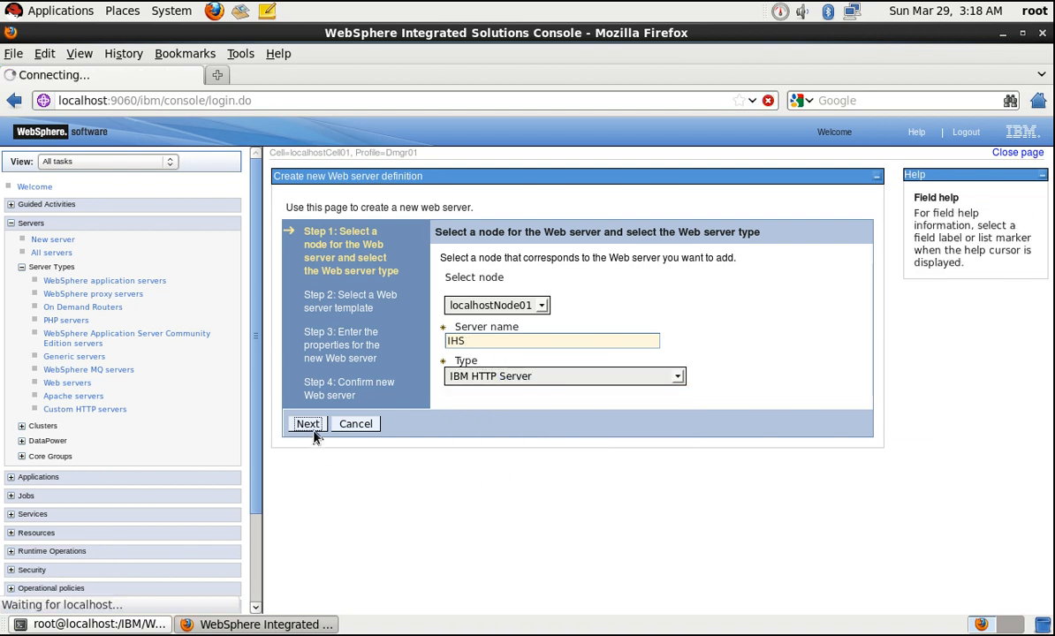
pyautogui.click(369, 436)
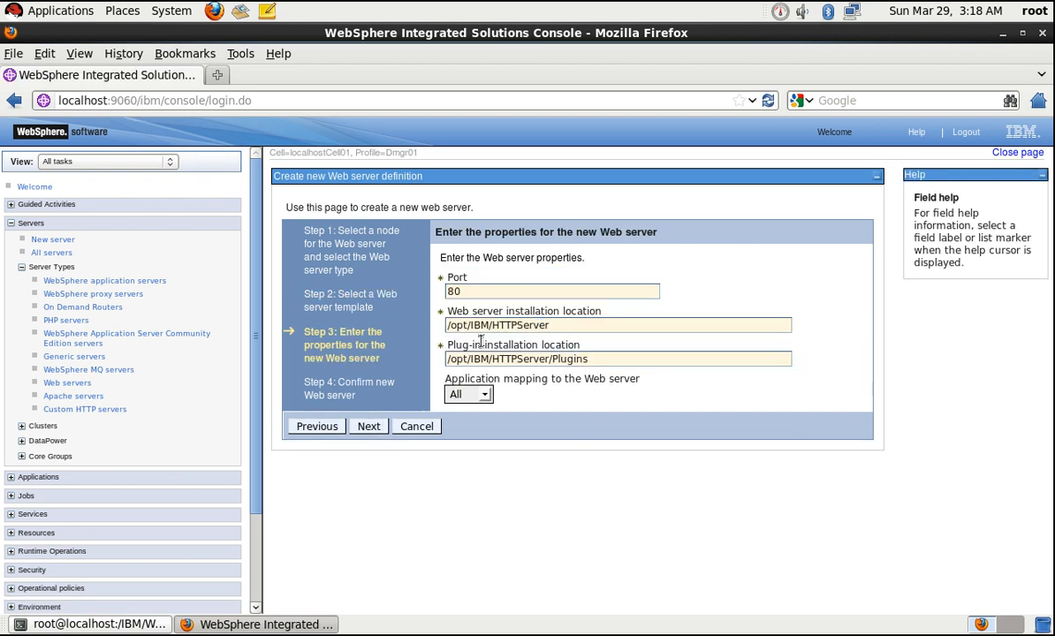
# - Switch to the terminal, return to the home directory and clear the screen
pyautogui.click(584, 329)
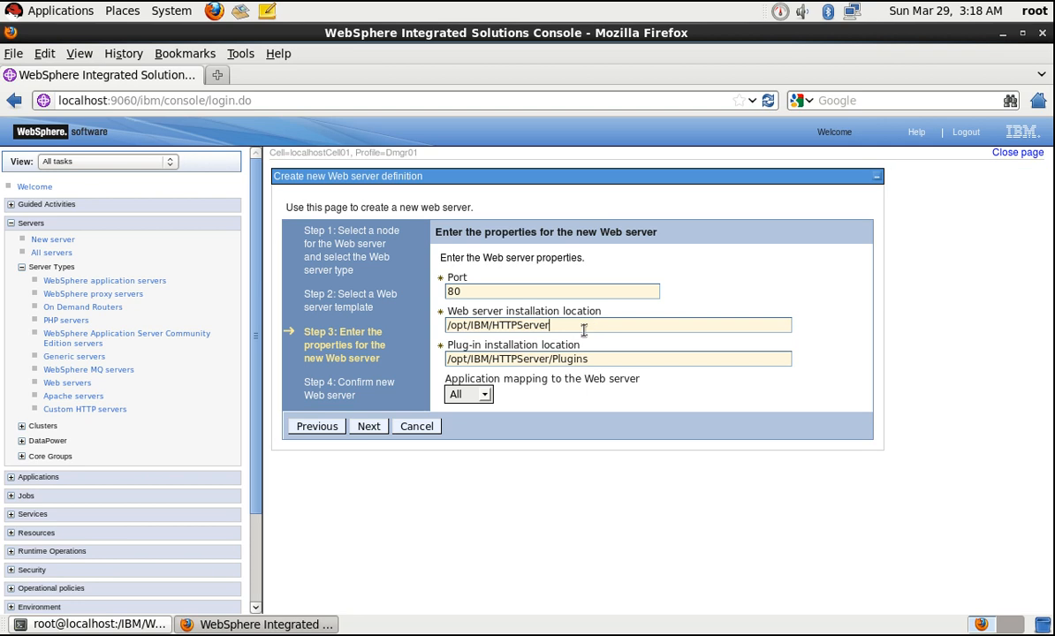
pyautogui.click(109, 624)
pyautogui.write('cd')
pyautogui.press('Return')
pyautogui.press('Return')
pyautogui.press('Return')
pyautogui.press('Return')
pyautogui.press('Return')
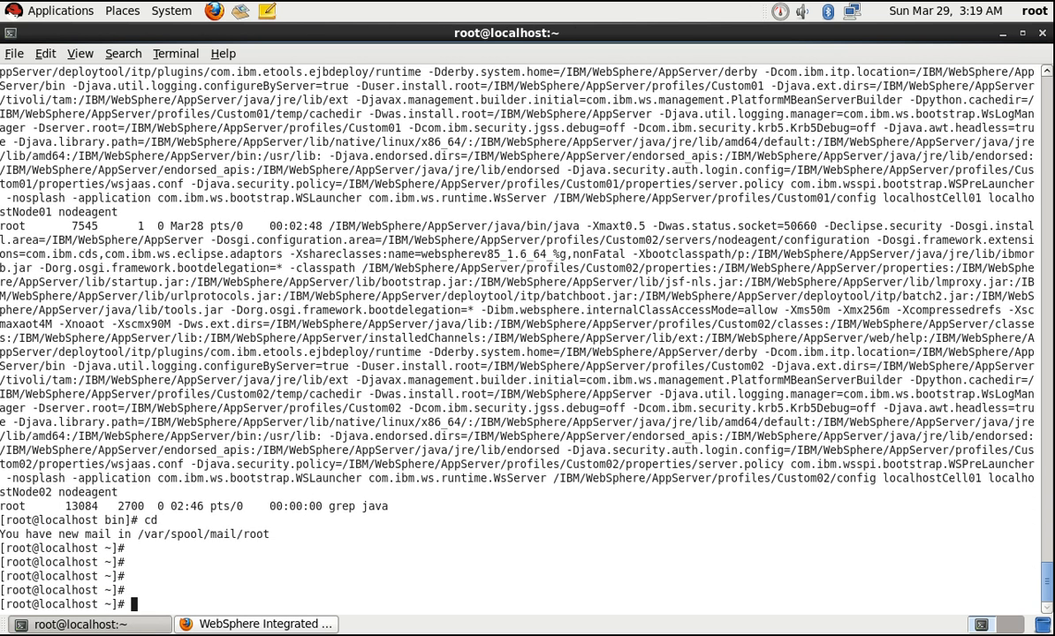
pyautogui.hotkey('ctrl', 'l')
pyautogui.press('Return')
pyautogui.press('Return')
# - Change to the /IBM directory and list its contents with ll
pyautogui.write('cd /')
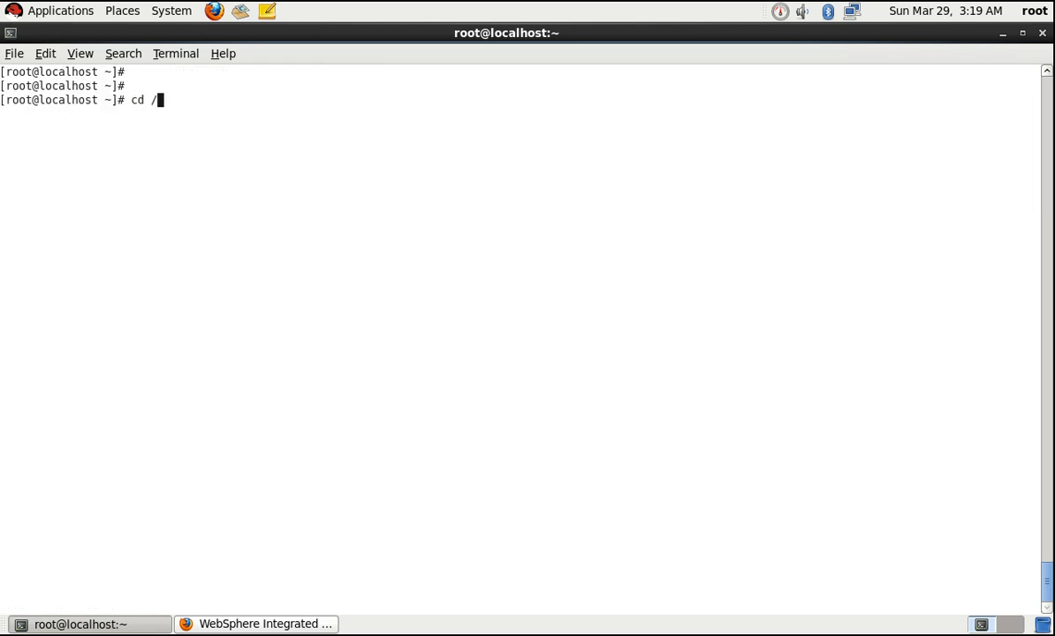
pyautogui.write('IBM/')
pyautogui.press('Return')
pyautogui.write('ll')
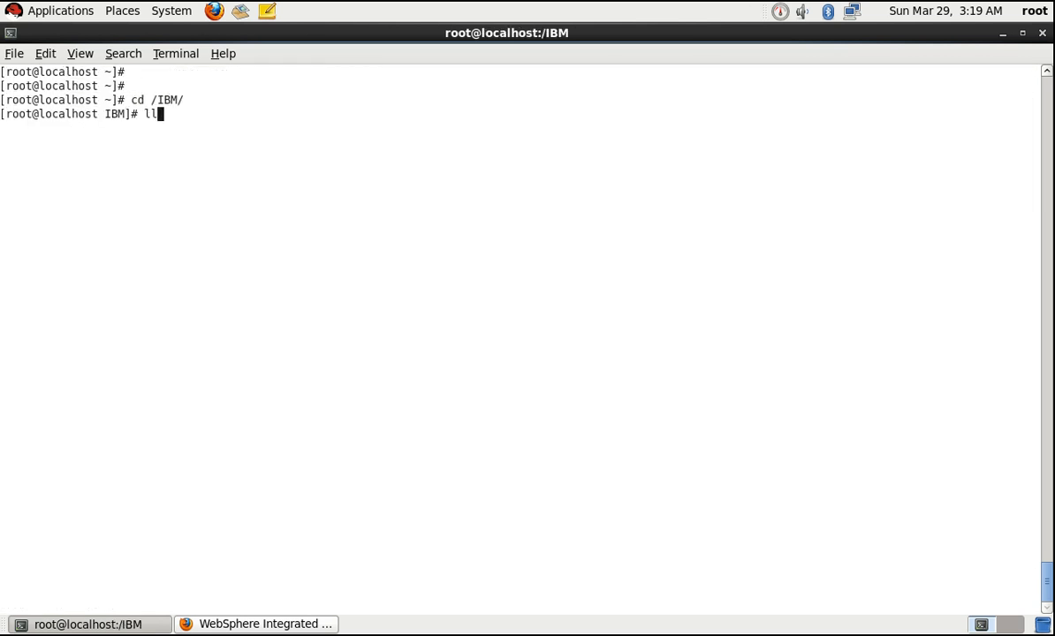
pyautogui.press('Return')
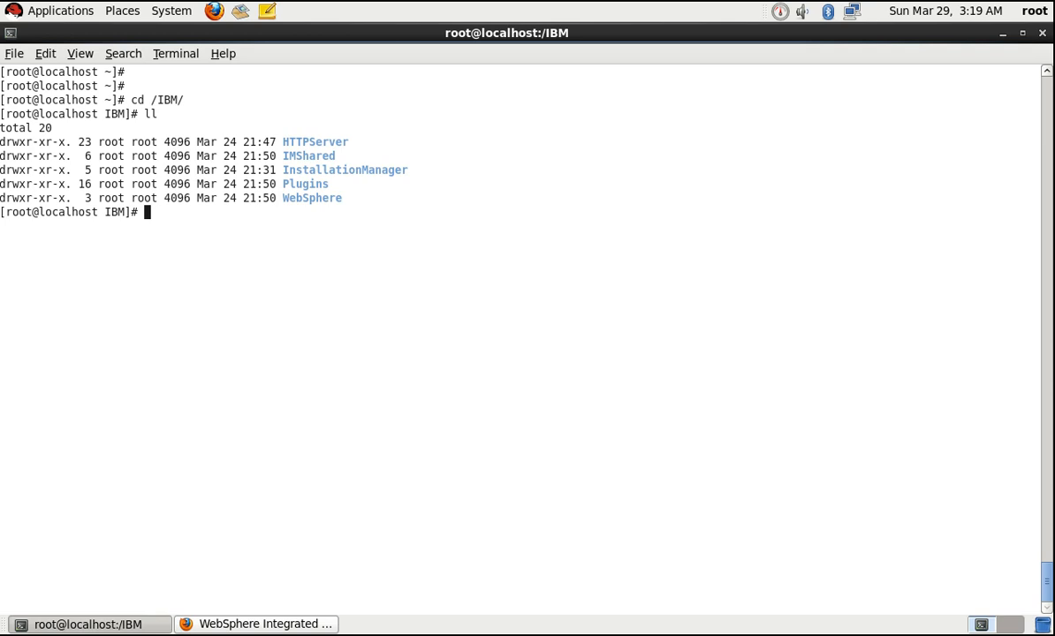
# - Enter the HTTPServer directory and print its full path with pwd
pyautogui.write('cd HTTPServer/')
pyautogui.press('Return')
pyautogui.write('pwd')
pyautogui.press('Return')
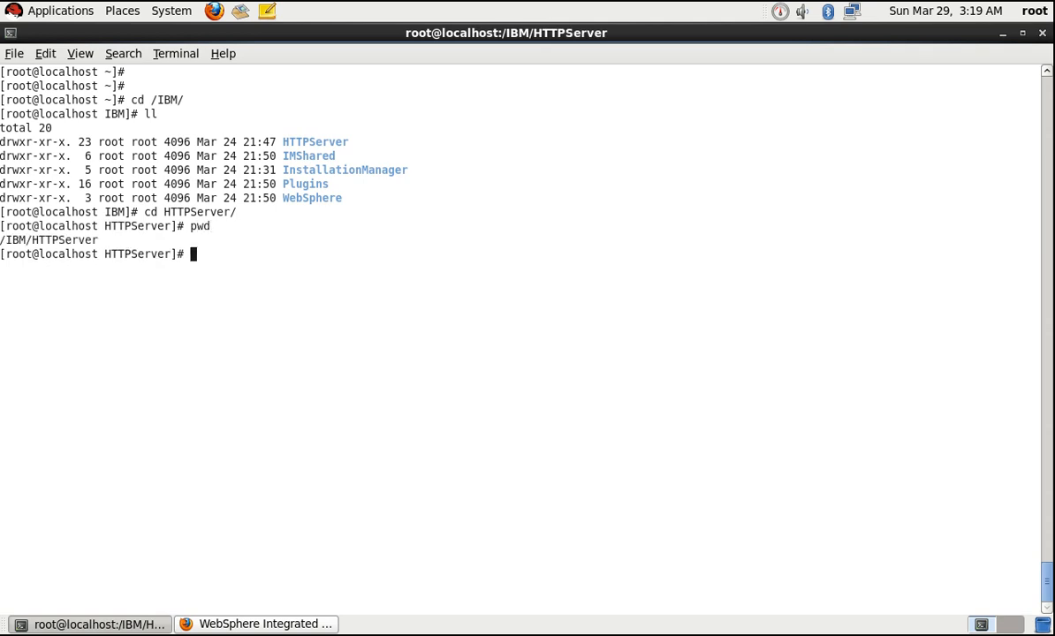
# - Try to copy the /IBM/HTTPServer path from the terminal into the Web server installation location in the console
pyautogui.doubleClick(41, 244)
pyautogui.hotkey('ctrl', 'c')
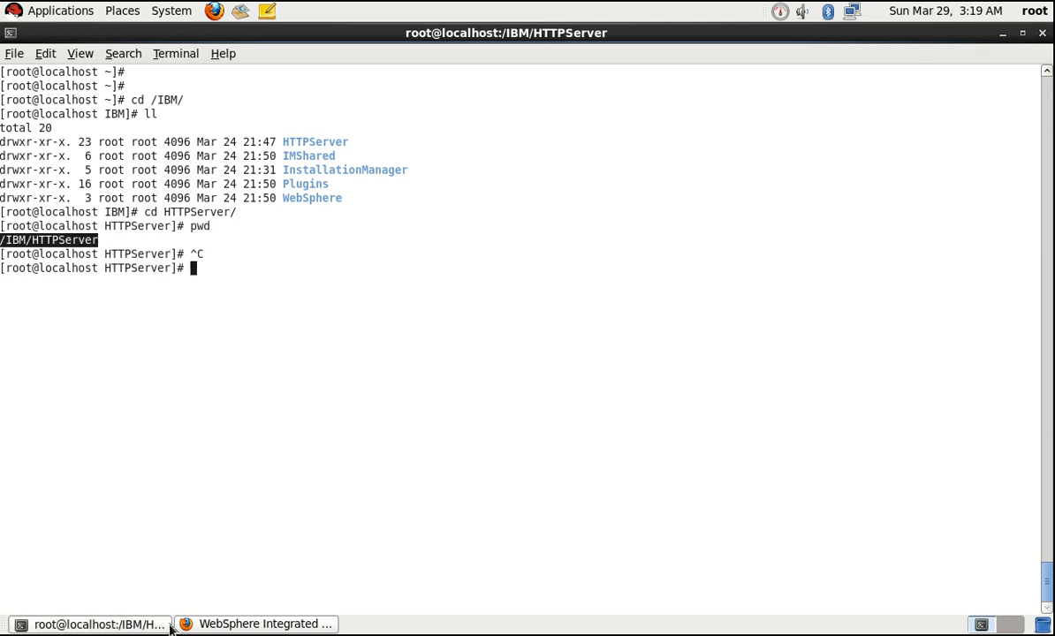
pyautogui.click(313, 625)
pyautogui.click(572, 324)
pyautogui.hotkey('ctrl', 'a')
pyautogui.hotkey('ctrl', 'v')
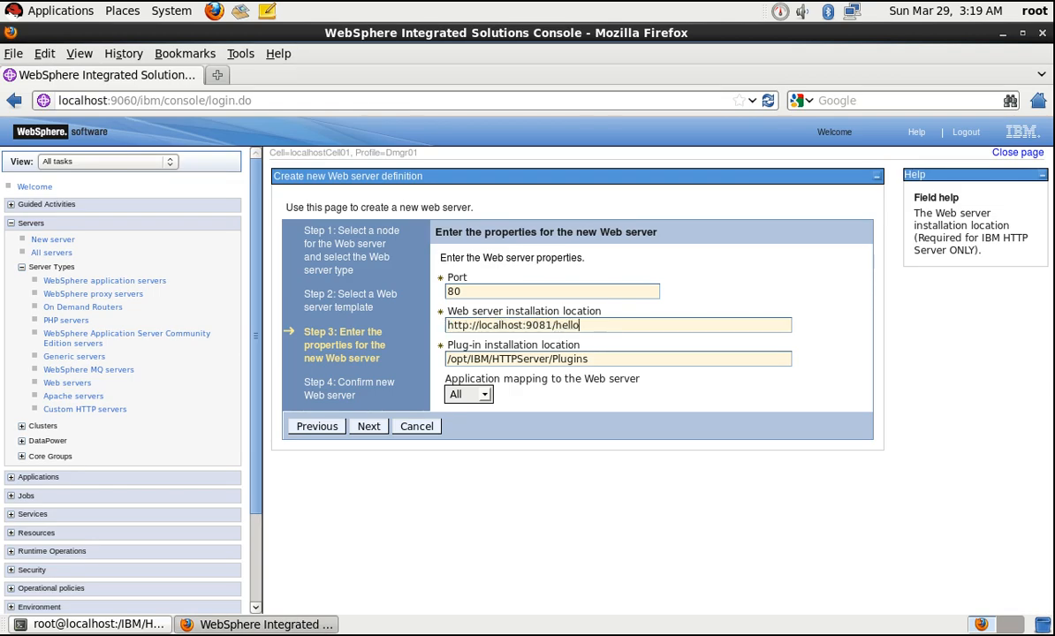
# - Copy the printed path from the terminal and set the Web server installation location to /IBM/HTTPServer in Firefox
pyautogui.click(97, 624)
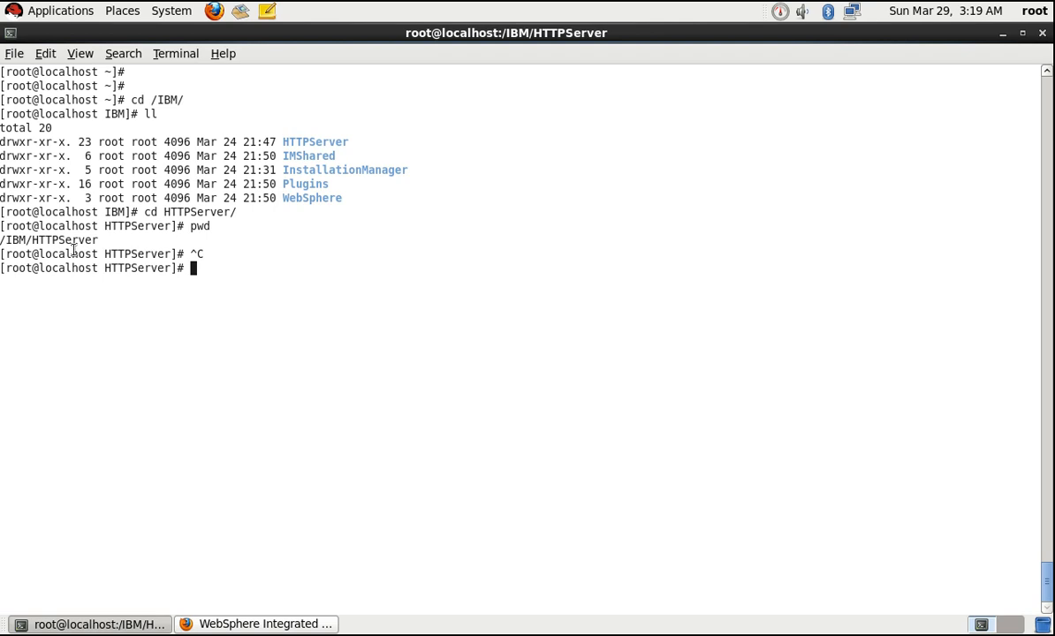
pyautogui.doubleClick(33, 240)
pyautogui.rightClick(32, 240)
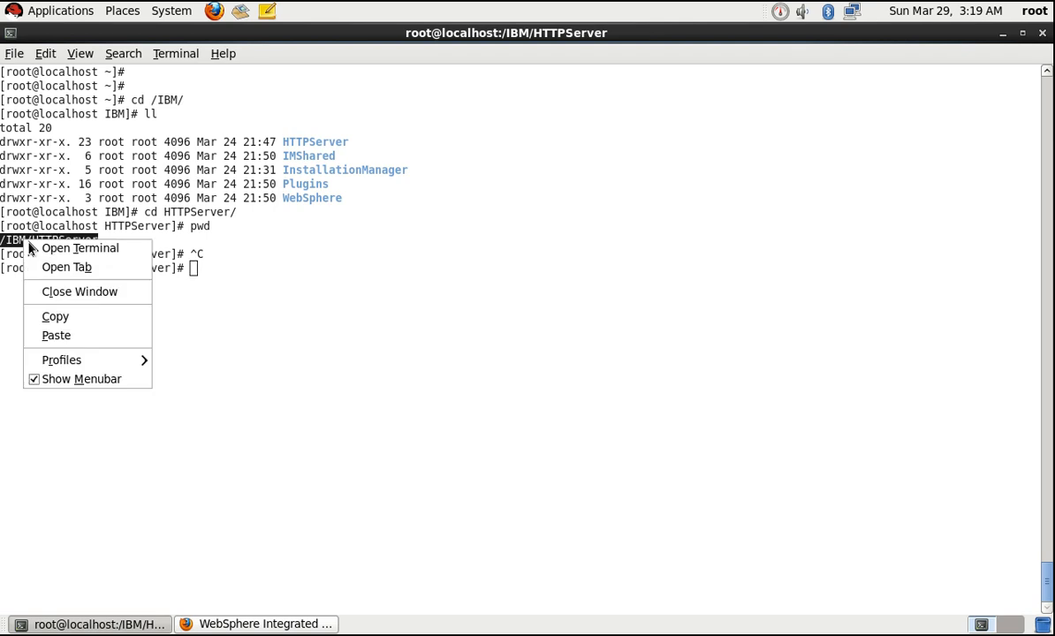
pyautogui.click(40, 315)
pyautogui.click(257, 624)
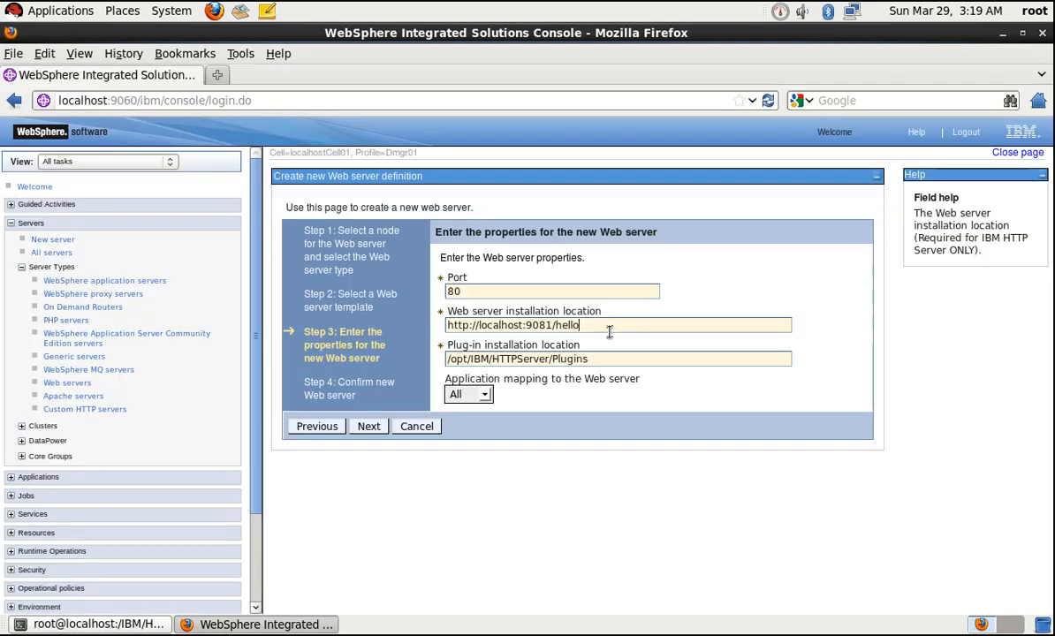
pyautogui.moveTo(608, 330); pyautogui.dragTo(287, 330)
pyautogui.hotkey('ctrl', 'v')
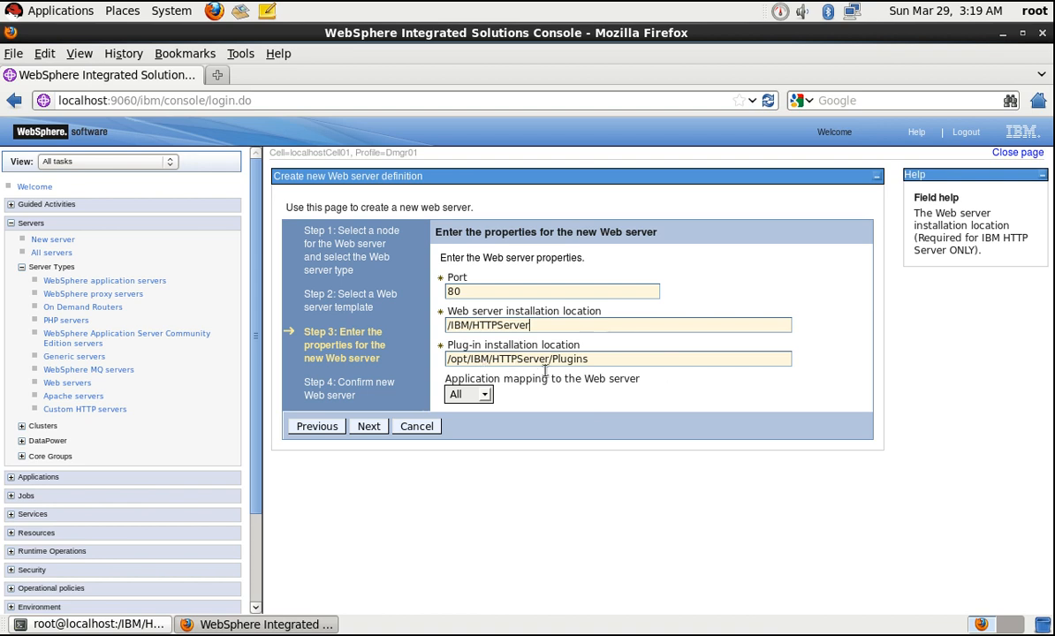
# - Switch back to the terminal, move up to the parent directory of HTTPServer and list its contents
pyautogui.click(75, 624)
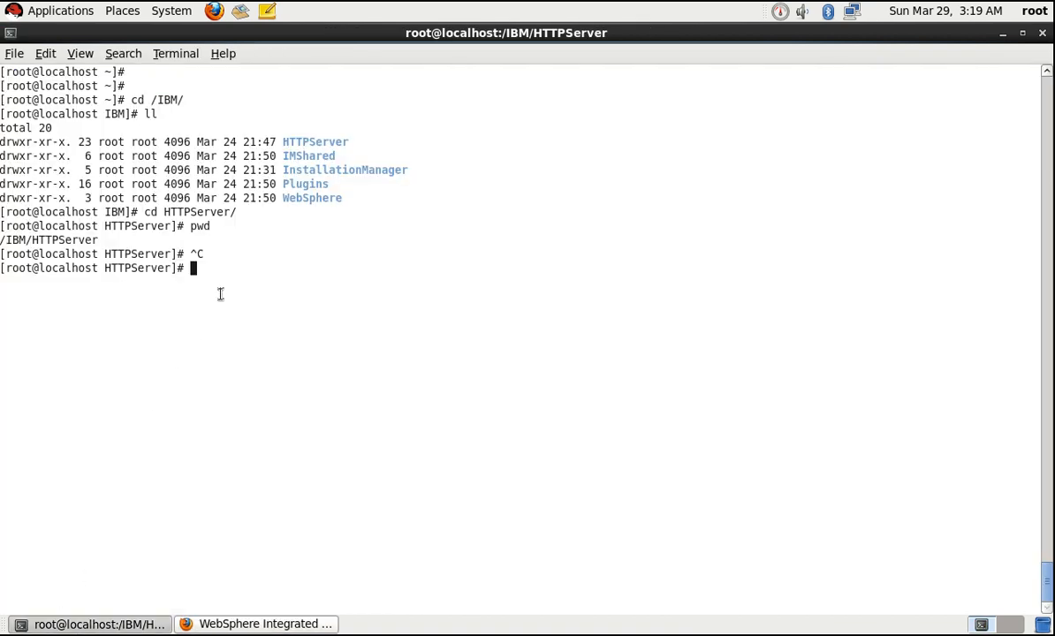
pyautogui.write('cd ..')
pyautogui.press('Return')
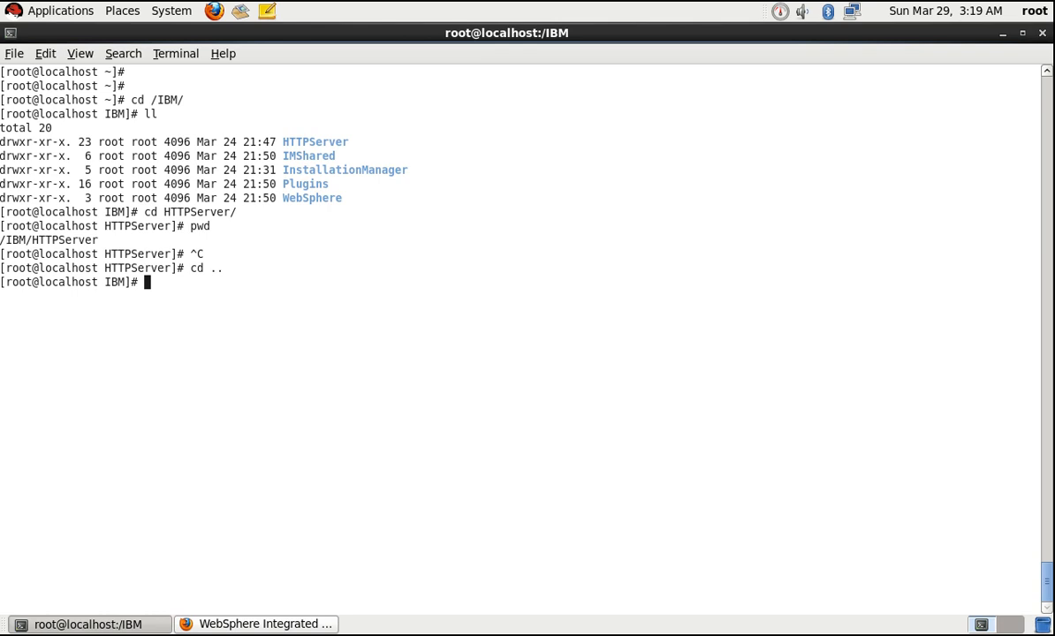
pyautogui.write('ll')
pyautogui.press('Return')
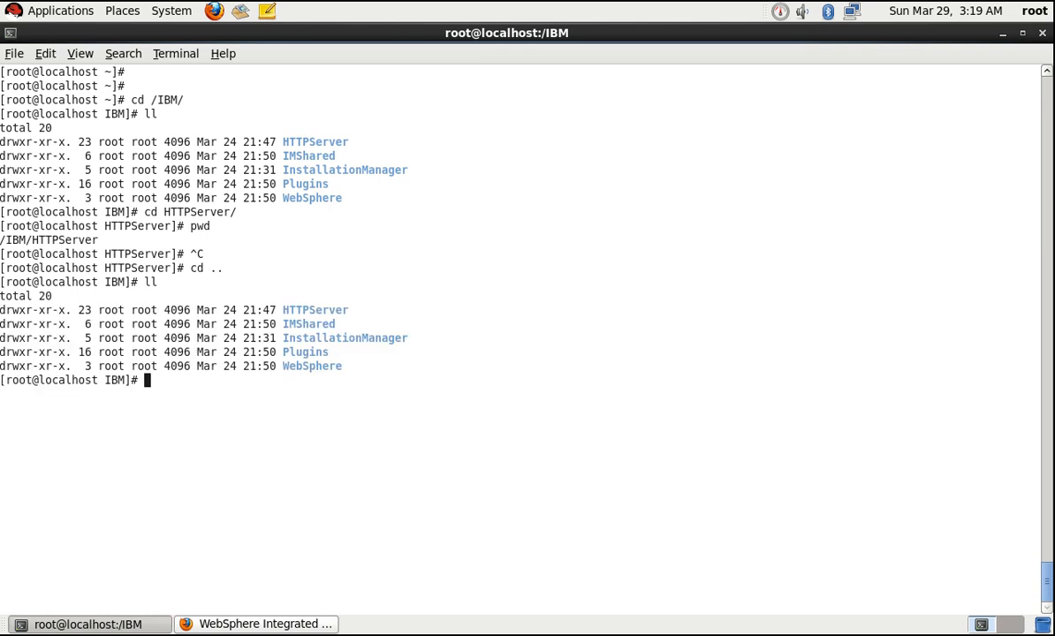
# - Enter the Plugins directory and print its full path with pwd
pyautogui.doubleClick(288, 352)
pyautogui.write('cd ')
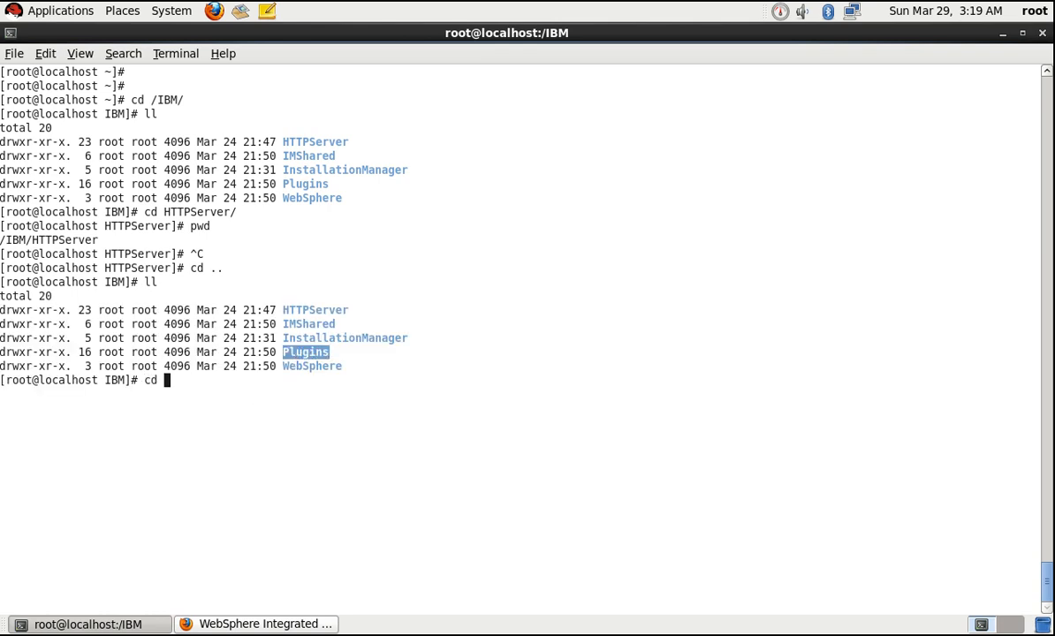
pyautogui.write('Plugins/')
pyautogui.press('Return')
pyautogui.write('pwd')
pyautogui.press('Return')
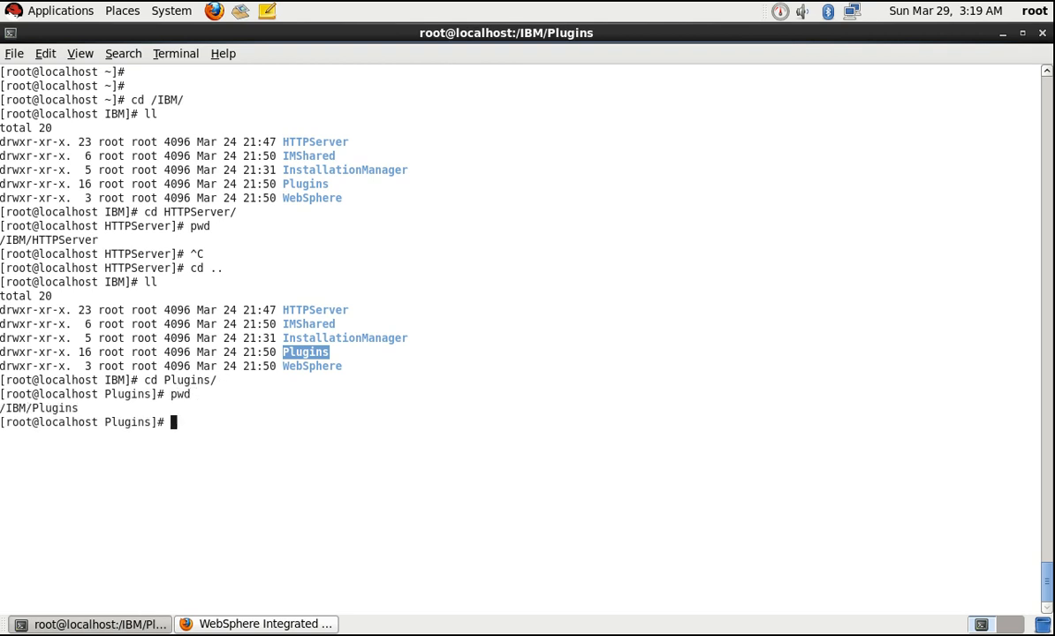
# - Copy the printed path from the terminal and set the Plug-in installation location to /IBM/Plugins in Firefox
pyautogui.doubleClick(55, 409)
pyautogui.rightClick(53, 411)
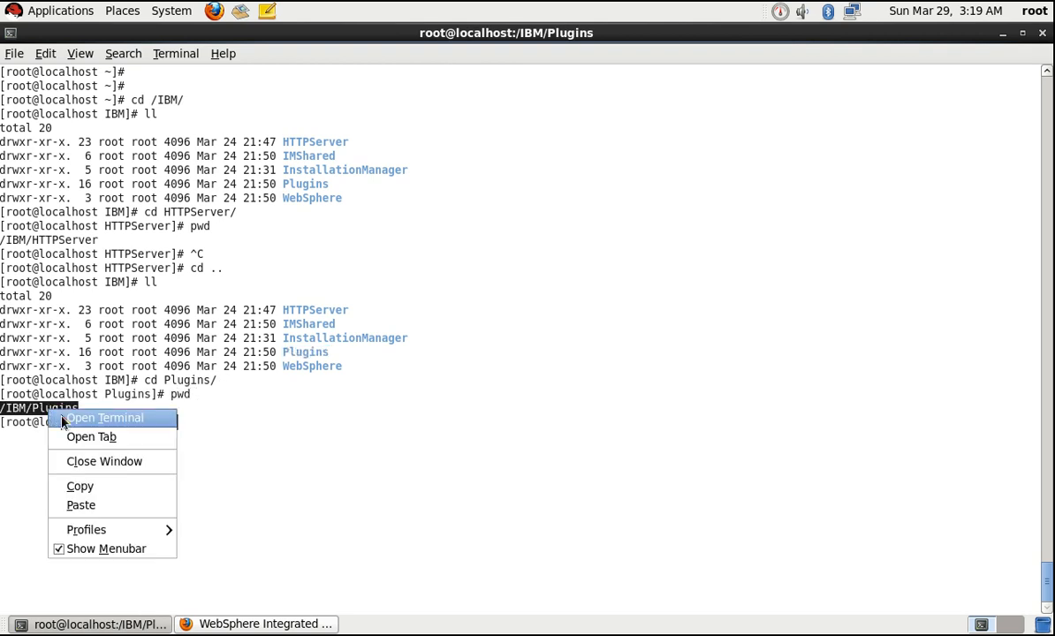
pyautogui.click(76, 486)
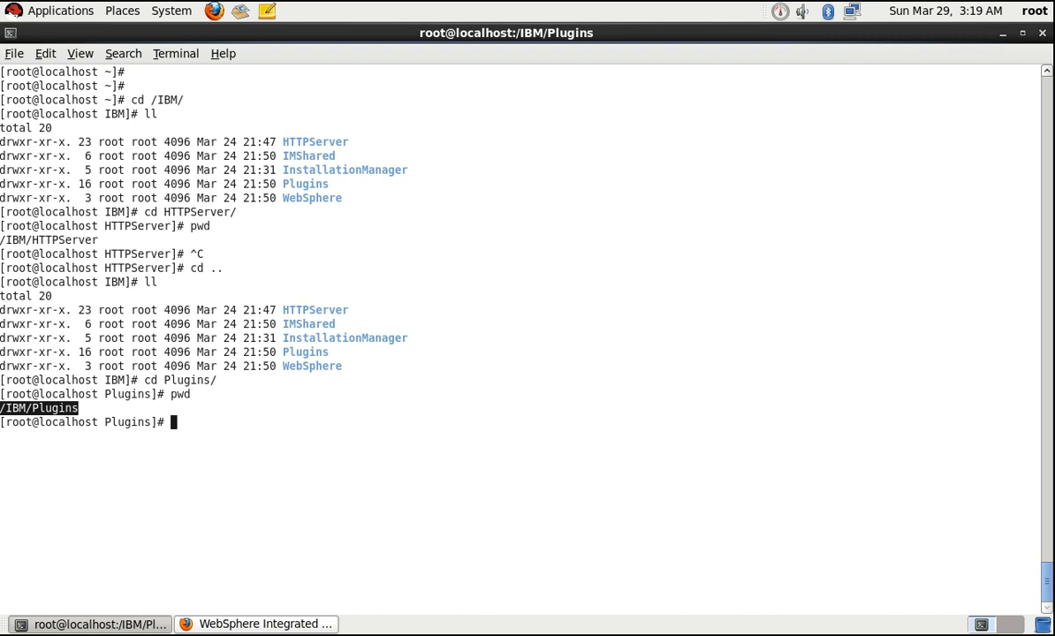
pyautogui.click(299, 625)
pyautogui.click(545, 358)
pyautogui.hotkey('ctrl', 'a')
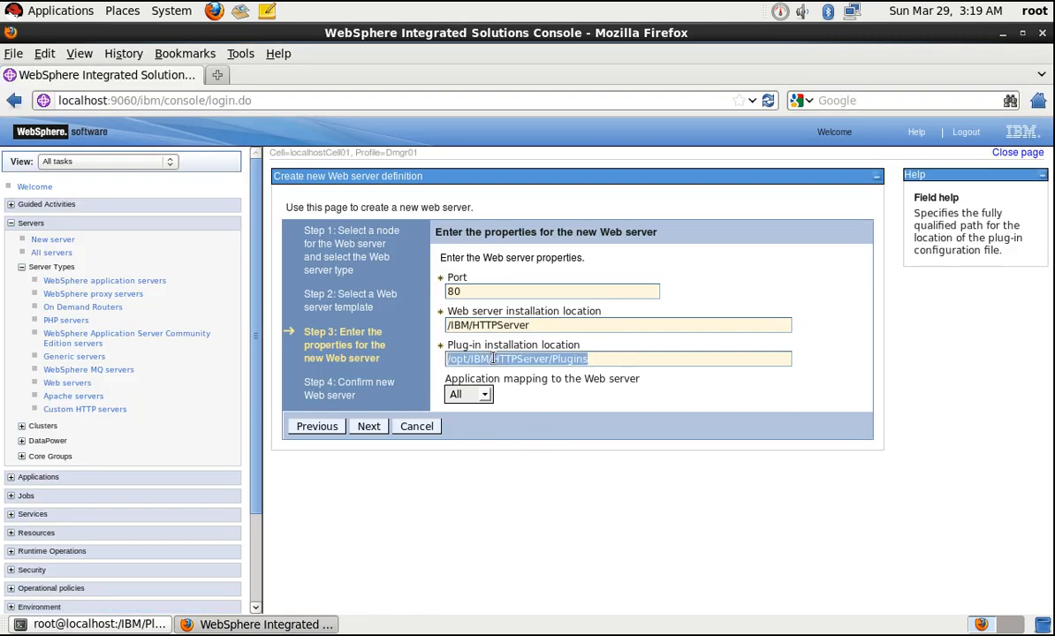
pyautogui.hotkey('ctrl', 'v')
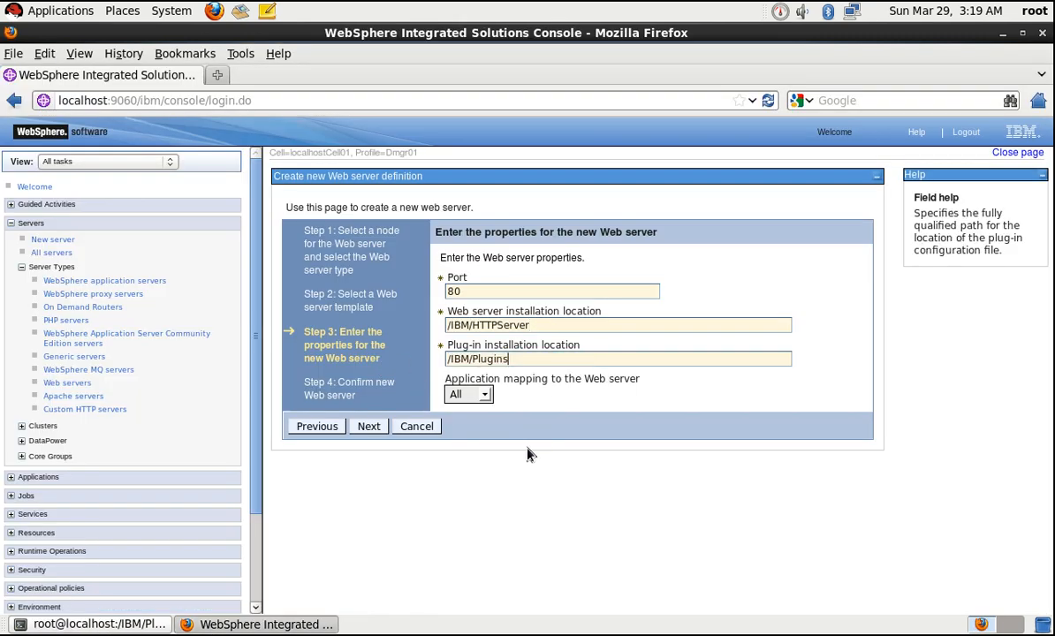
# - Finish creating the IHS web server and save the reviewed changes with node synchronization
pyautogui.click(367, 427)
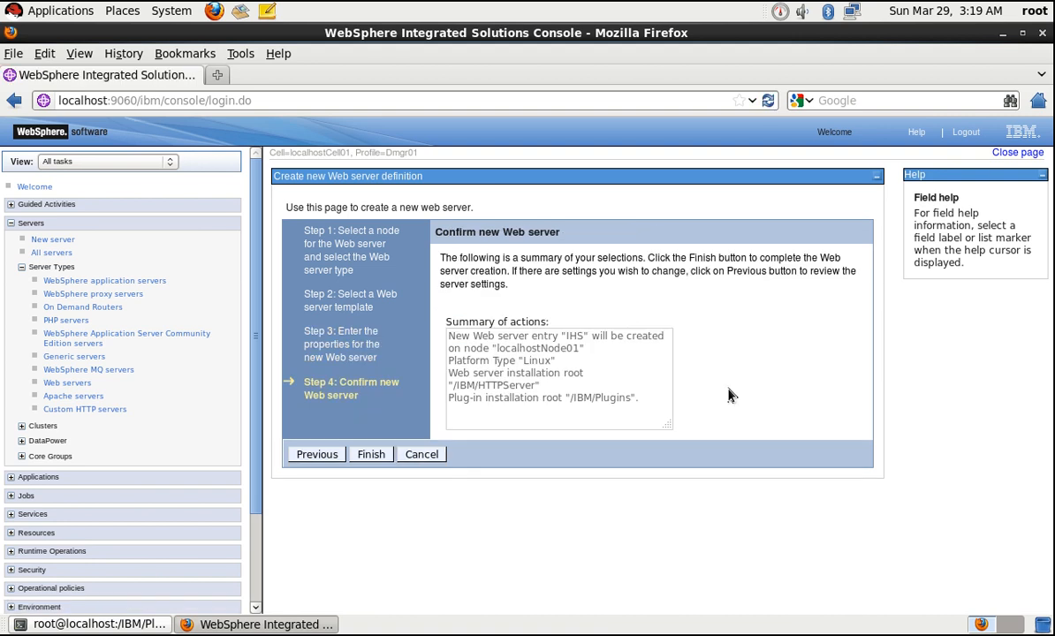
pyautogui.click(369, 456)
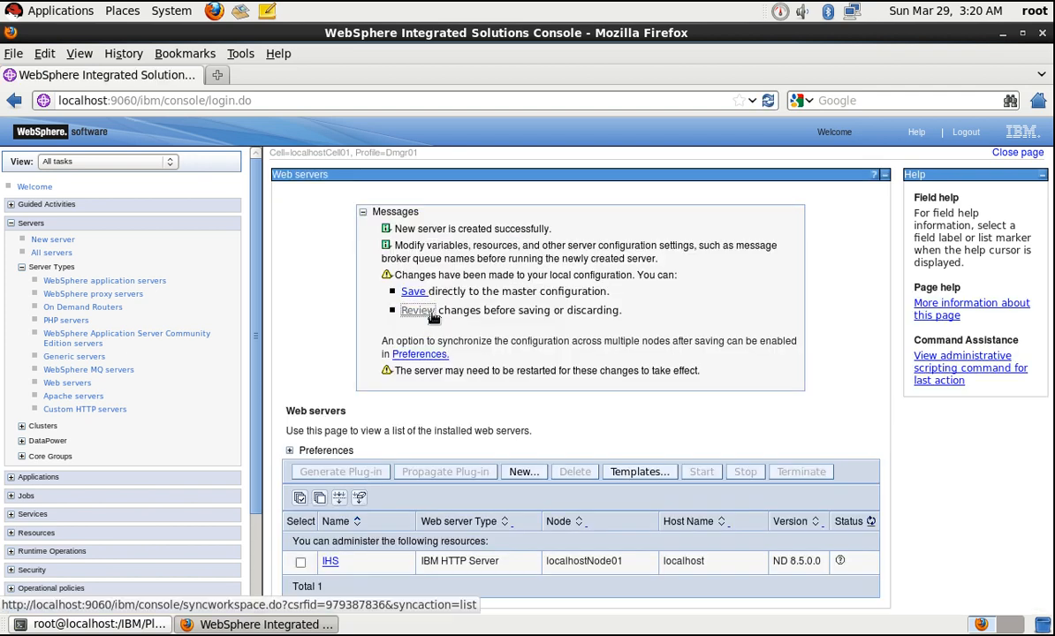
pyautogui.click(430, 313)
pyautogui.click(289, 315)
pyautogui.click(305, 346)
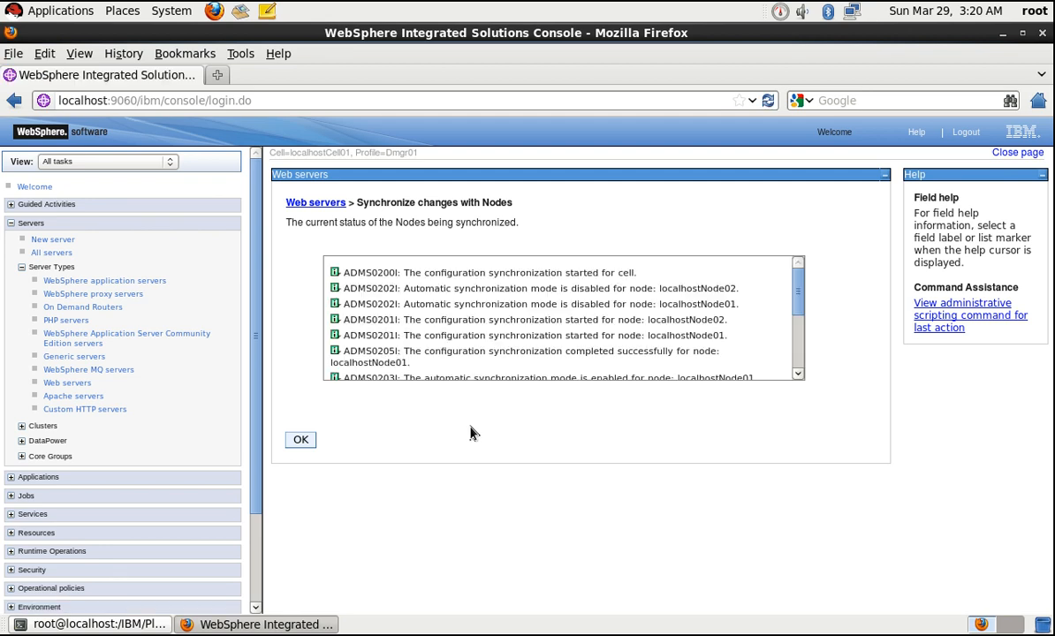
pyautogui.scroll(-3, 756, 297)
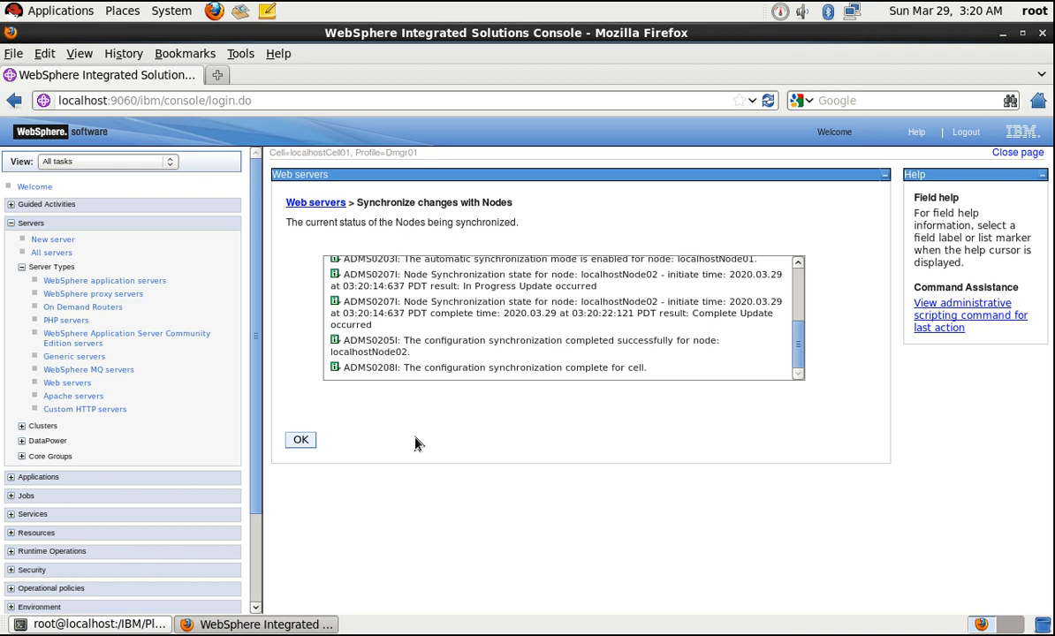
pyautogui.click(306, 441)
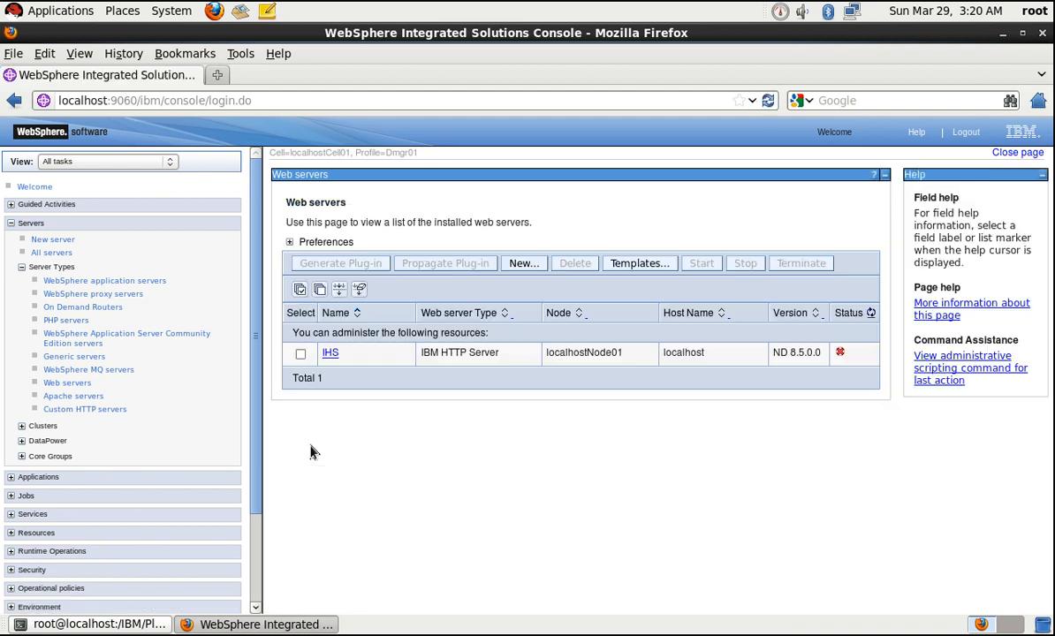
# - Refresh the status of the web servers and start the IHS server
pyautogui.click(874, 314)
pyautogui.click(300, 354)
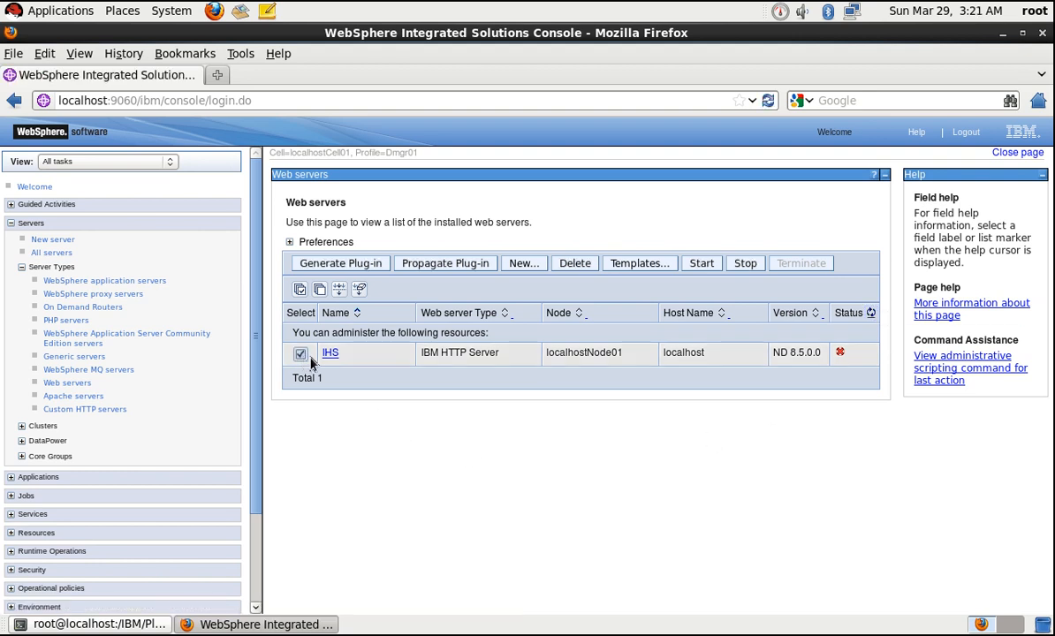
pyautogui.click(696, 272)
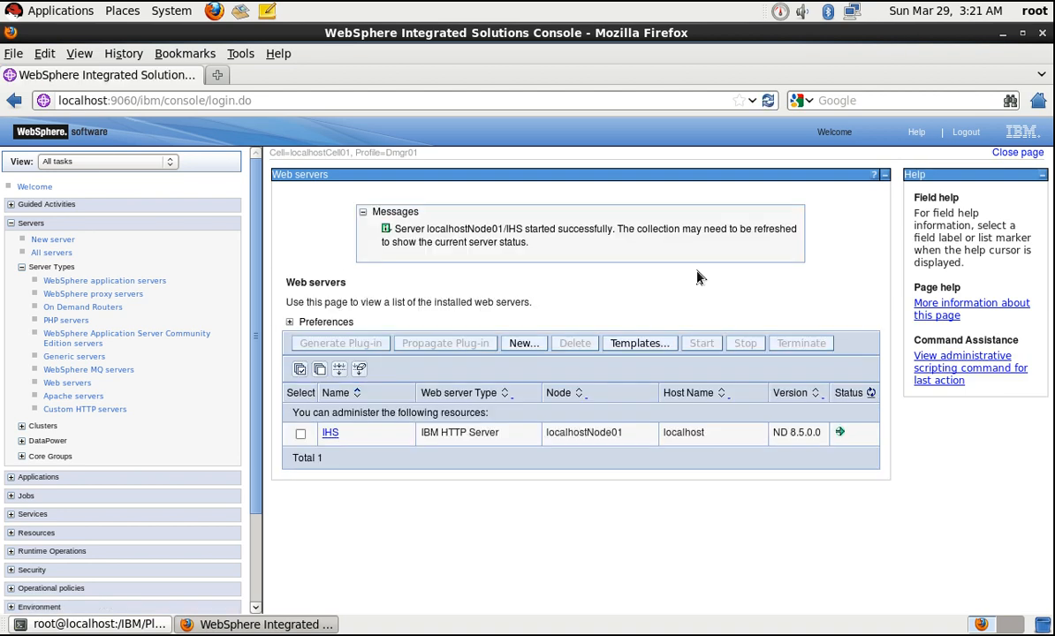
# - Refresh the web server status and list the httpd processes in the terminal with ps -ef|grep httpd
pyautogui.click(870, 393)
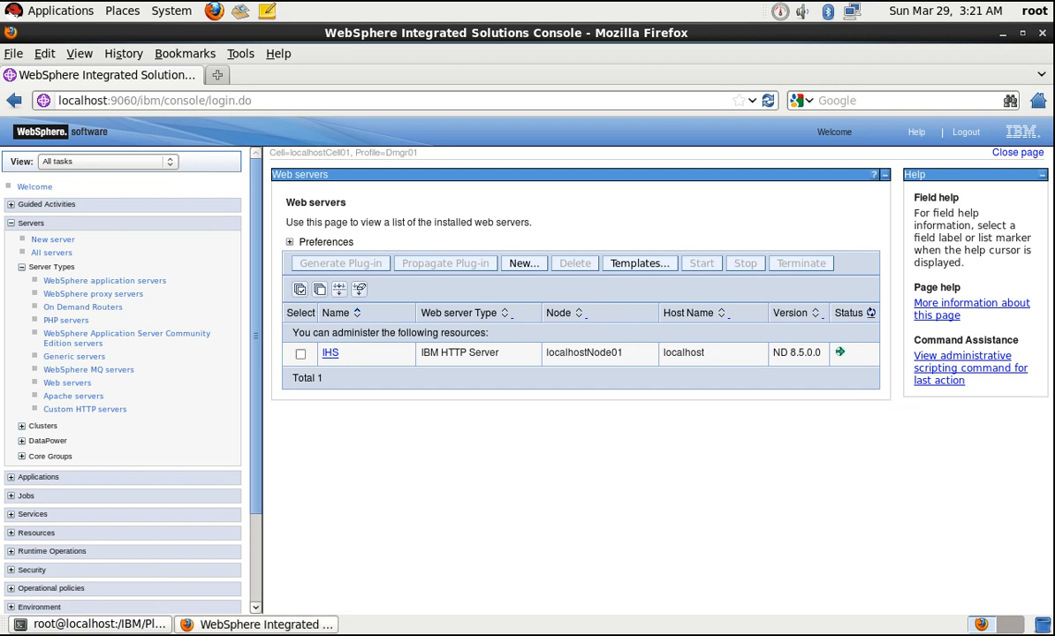
pyautogui.click(93, 624)
pyautogui.write('ps -ef|grep httpd')
pyautogui.press('Return')
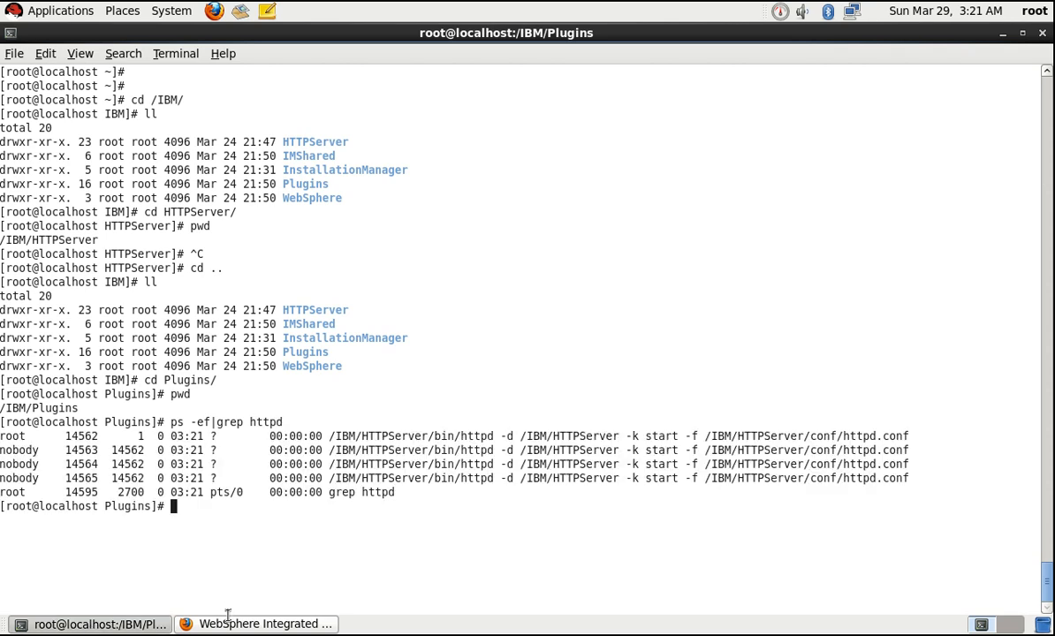
# - Generate and propagate the plug-in configuration for the IHS web server in Firefox
pyautogui.click(256, 624)
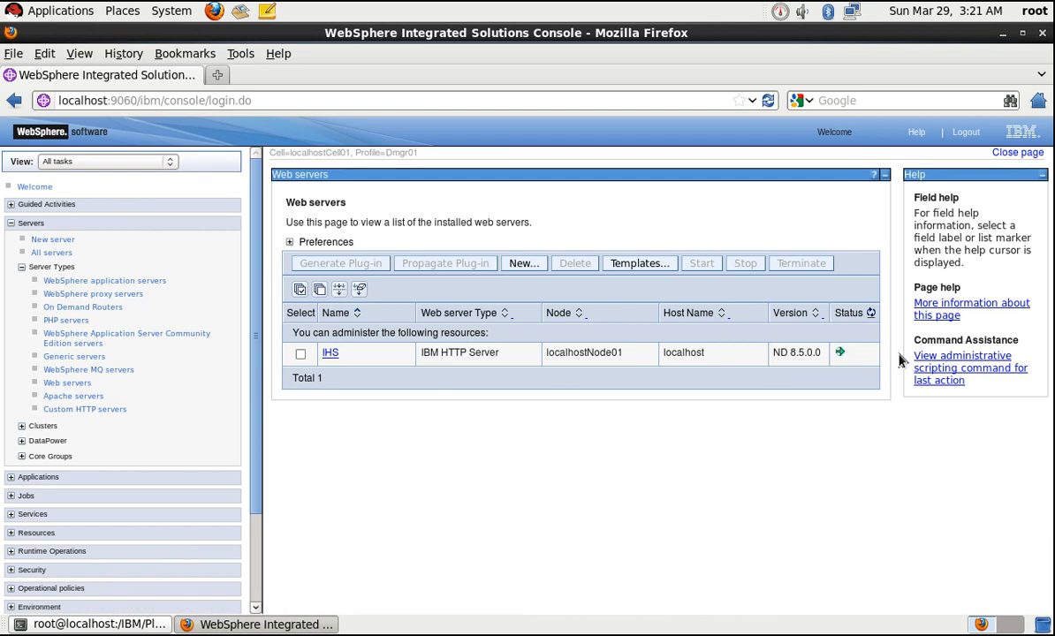
pyautogui.click(301, 355)
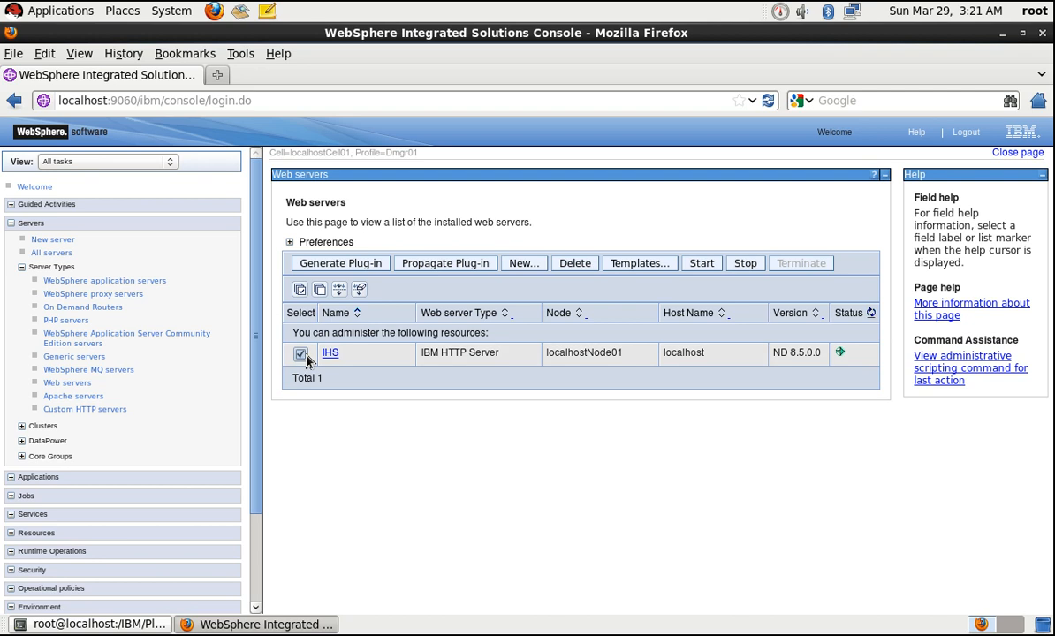
pyautogui.click(356, 267)
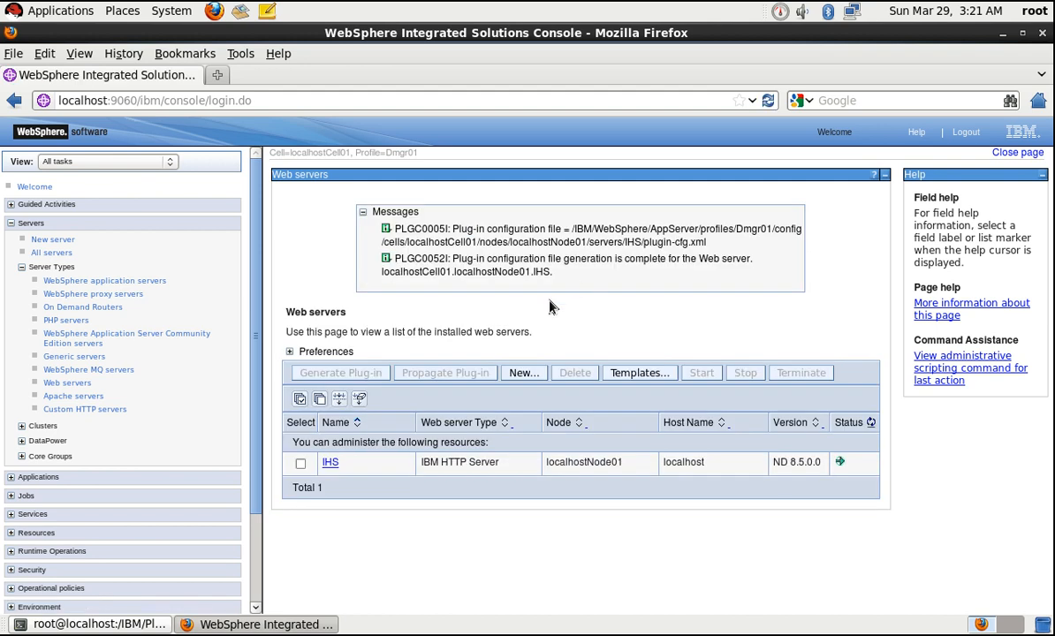
pyautogui.click(300, 463)
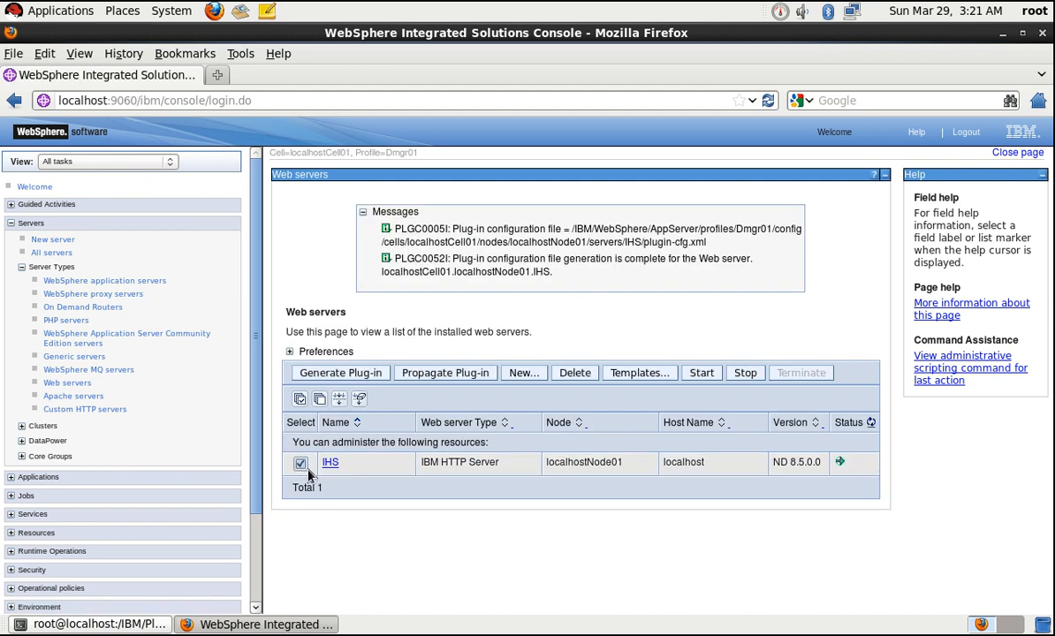
pyautogui.click(456, 378)
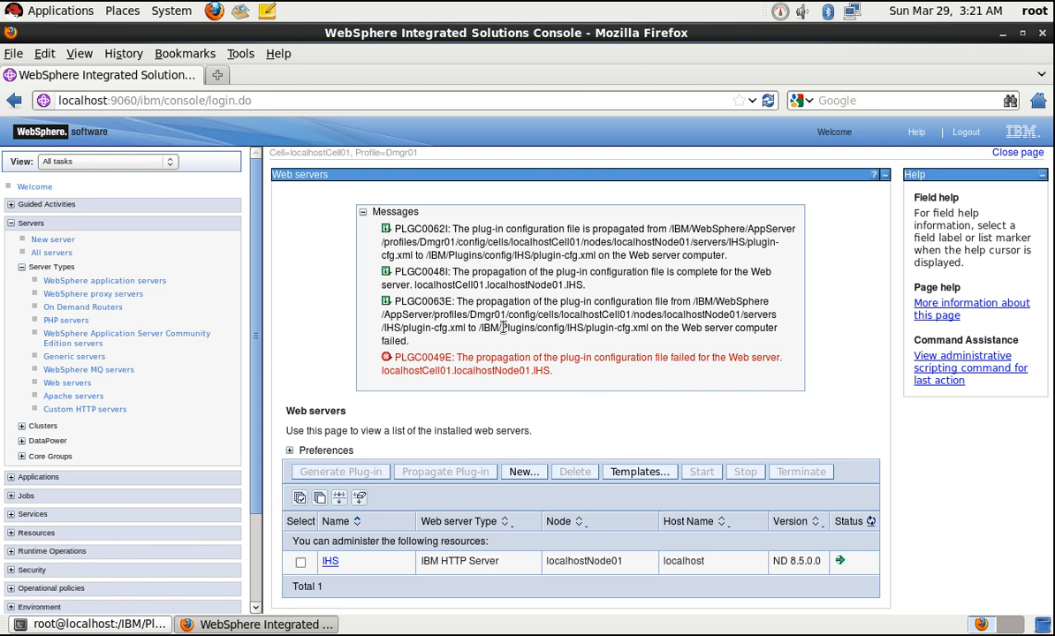
# - Examine the PLGC0049E plug-in propagation message and refresh the web server status
pyautogui.moveTo(456, 357); pyautogui.dragTo(742, 378)
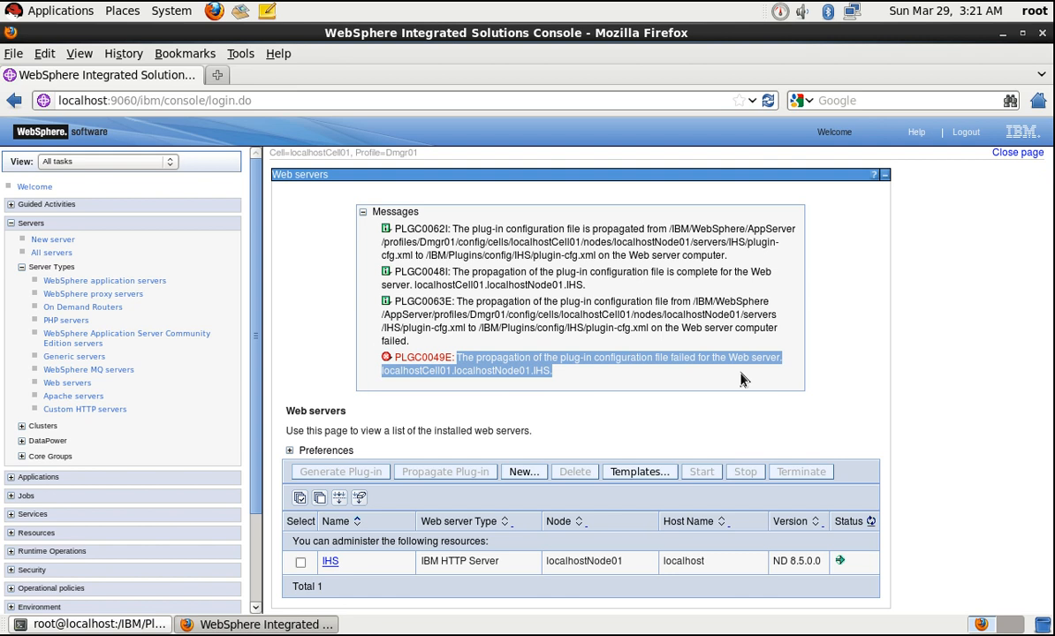
pyautogui.click(737, 388)
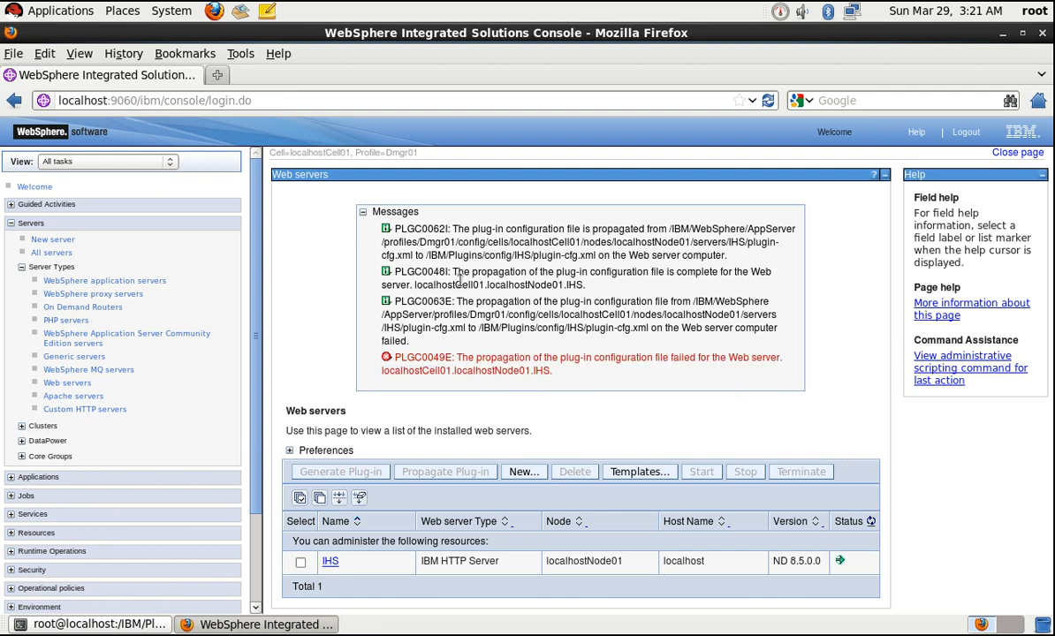
pyautogui.click(878, 532)
pyautogui.click(875, 314)
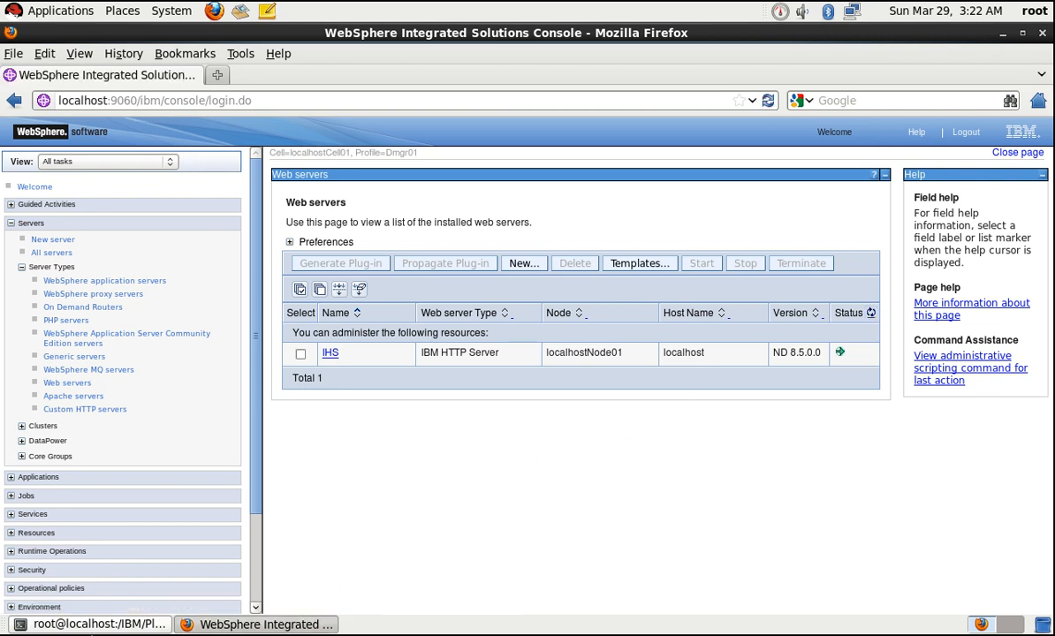
# - List the Plugins directory in the terminal, clear the screen and list it again by modification time with ls -lrt
pyautogui.click(92, 624)
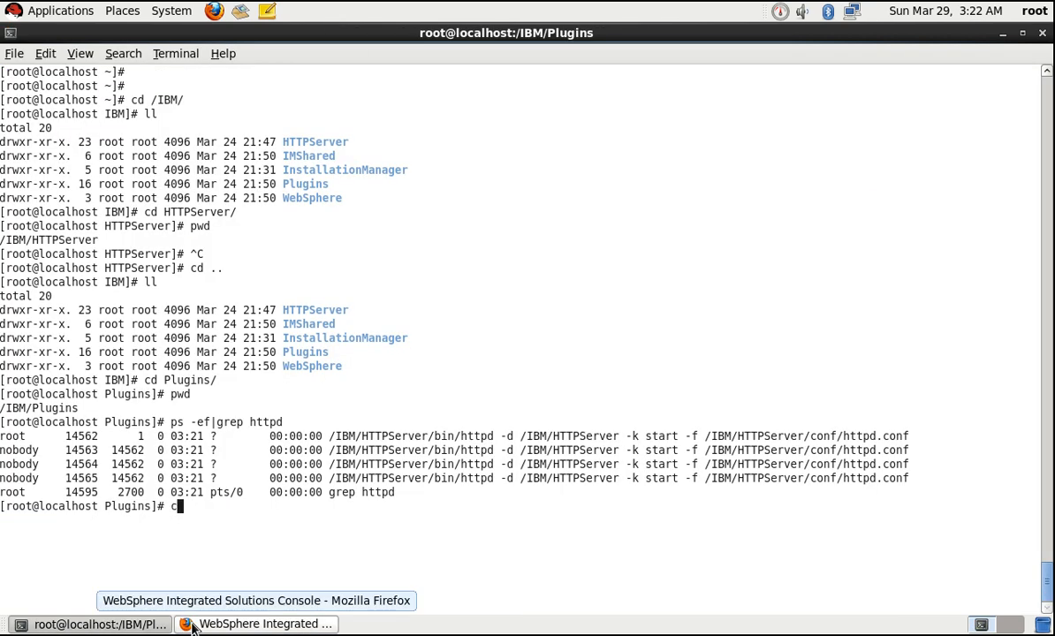
pyautogui.write('ll')
pyautogui.press('Return')
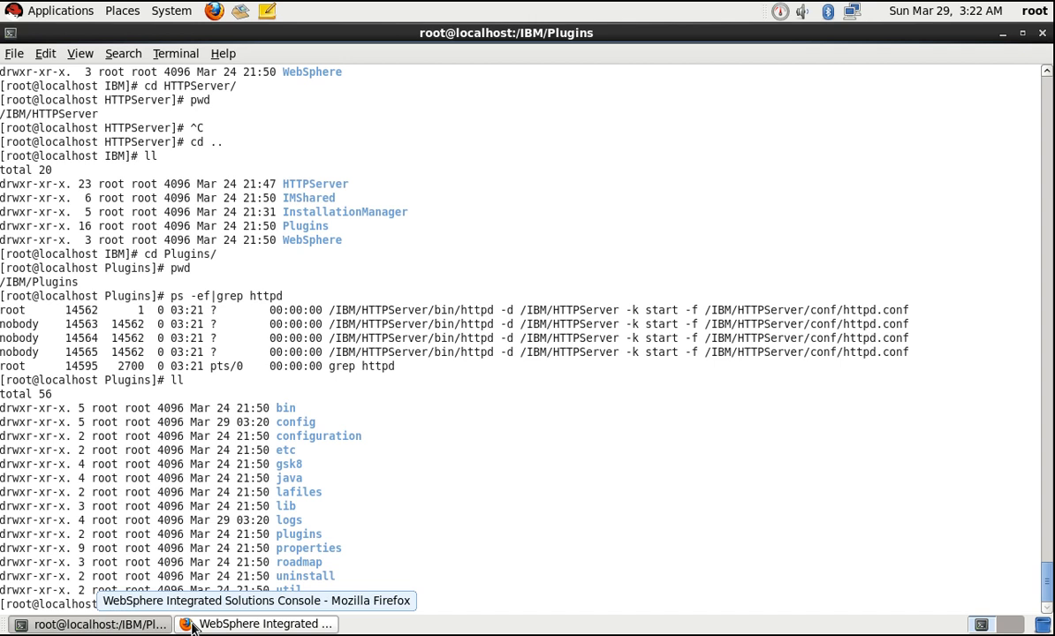
pyautogui.hotkey('ctrl', 'l')
pyautogui.write('l')
pyautogui.press('BackSpace')
pyautogui.write('ls -lrt')
pyautogui.press('Return')
# - Enter the config directory and its IHS subdirectory, listing the contents of each
pyautogui.write('cd c')
pyautogui.write('onfig')
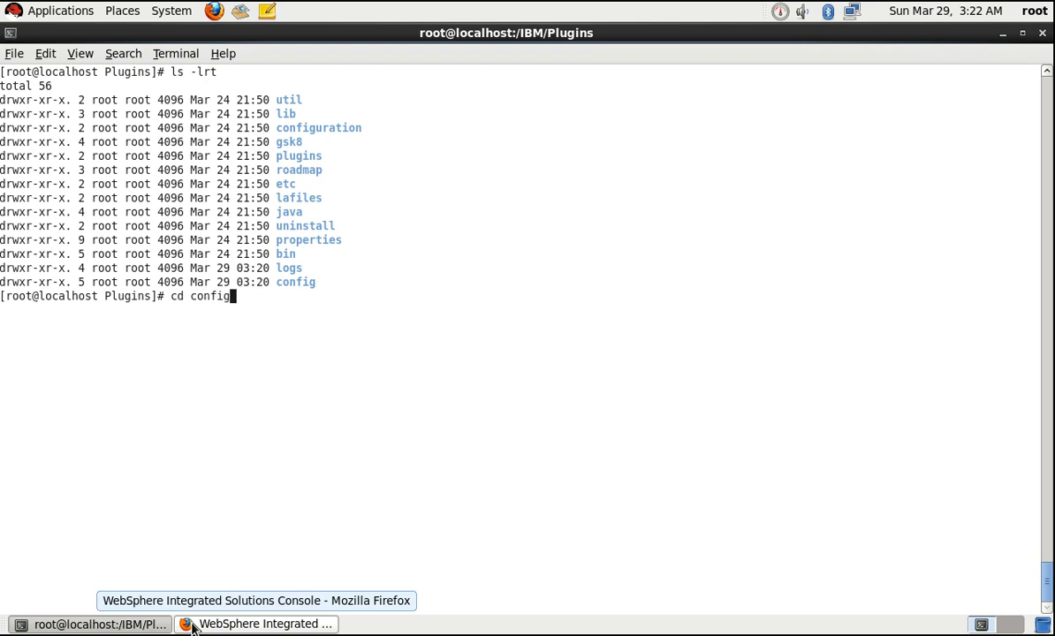
pyautogui.press('Return')
pyautogui.write('ll')
pyautogui.press('Return')
pyautogui.write('cd ')
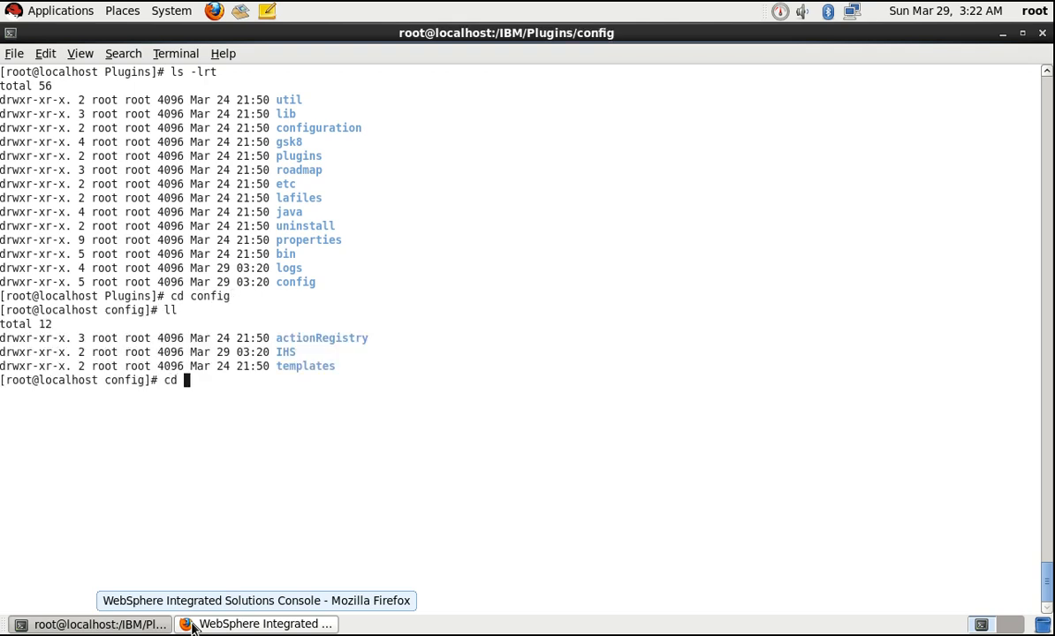
pyautogui.write('IHS/')
pyautogui.press('Return')
pyautogui.write('ll')
pyautogui.press('Return')
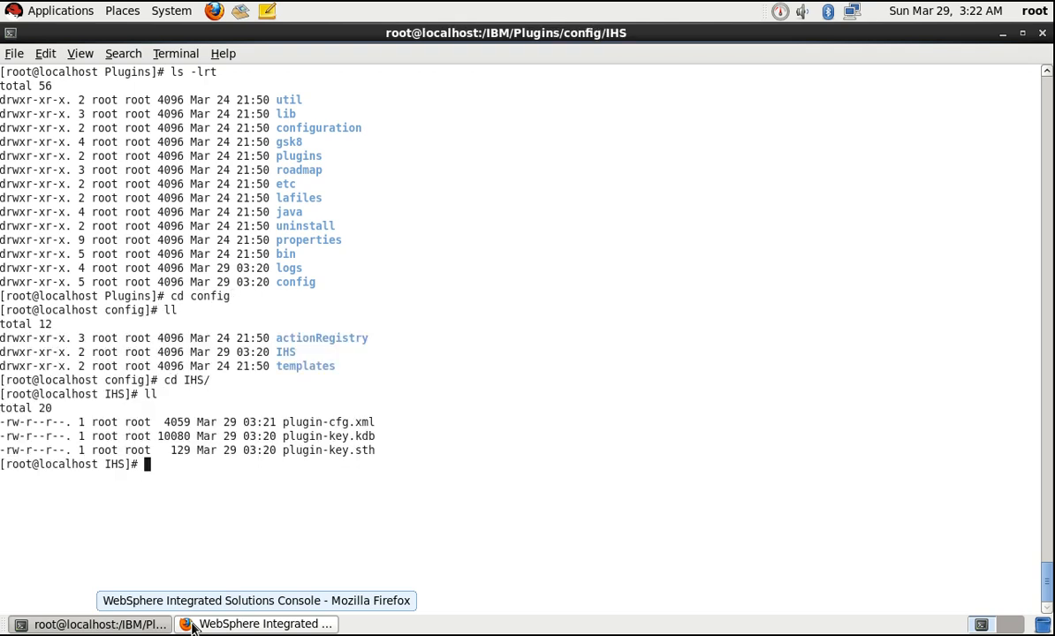
# - Print the current date, list the IHS files again to compare timestamps, and clear the terminal
pyautogui.write('date')
pyautogui.press('Return')
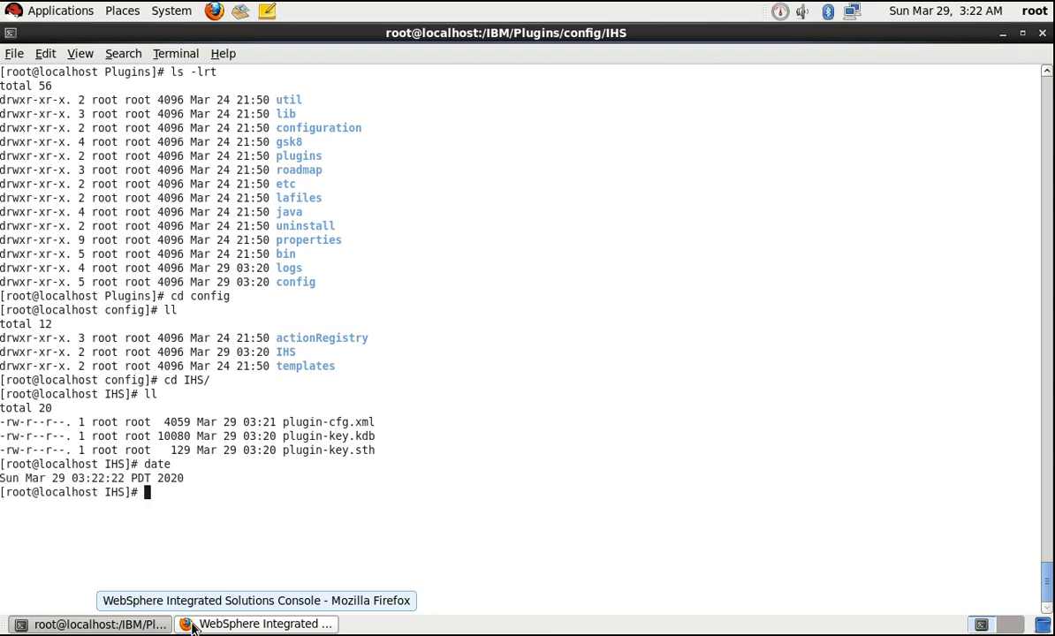
pyautogui.press('Return')
pyautogui.press('Return')
pyautogui.press('Return')
pyautogui.write('ll')
pyautogui.press('Return')
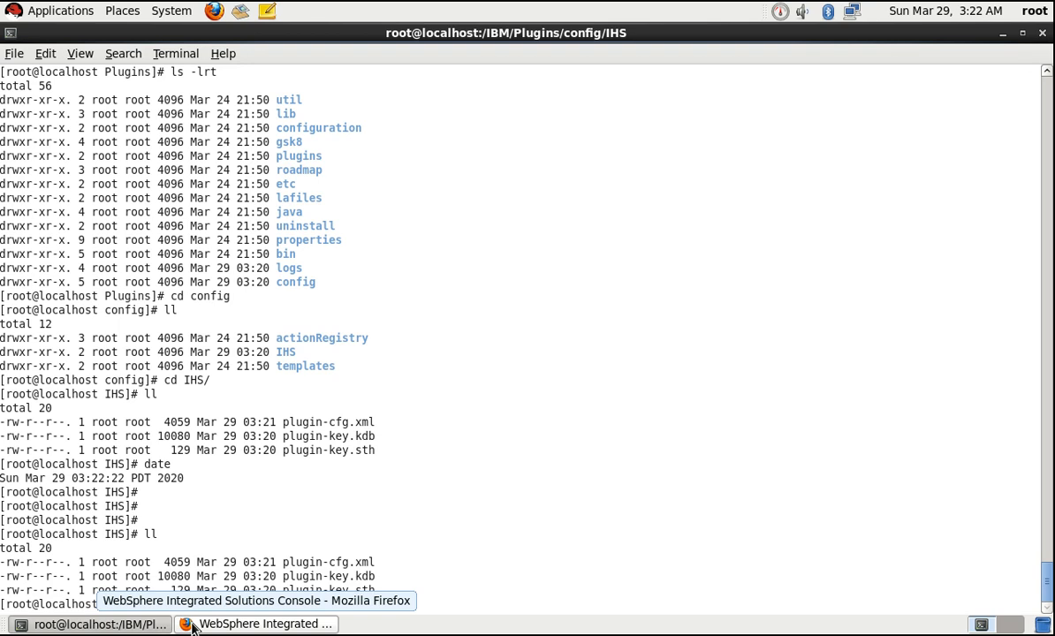
pyautogui.hotkey('ctrl', 'l')
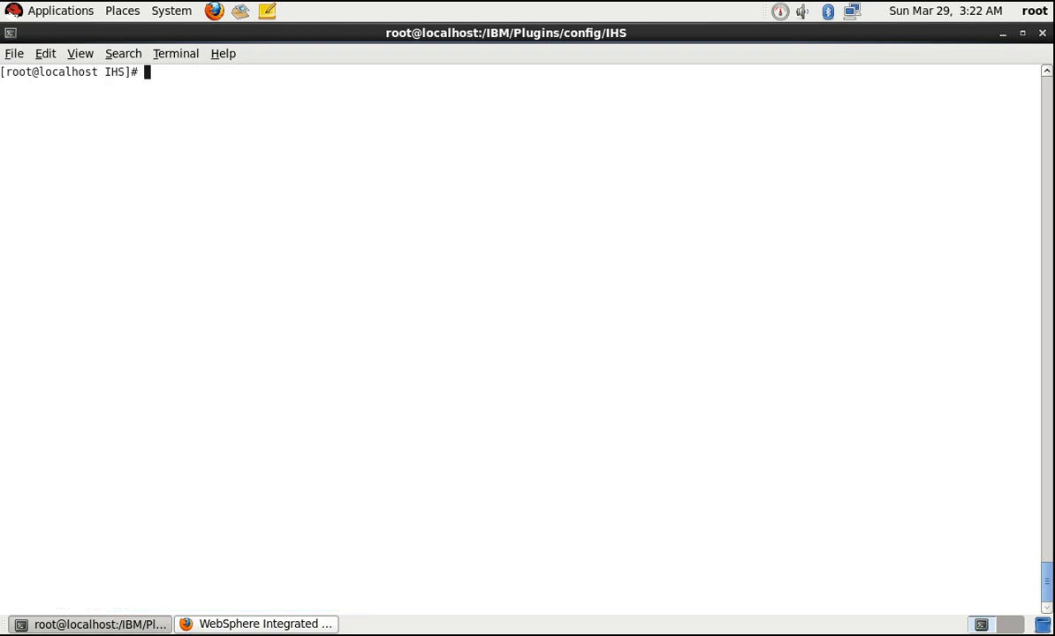
# - Search plugin-cfg.xml for hello with a case-insensitive grep and review the output
pyautogui.write('grep -i hello p')
pyautogui.press('Tab')
pyautogui.write('c')
pyautogui.press('Tab')
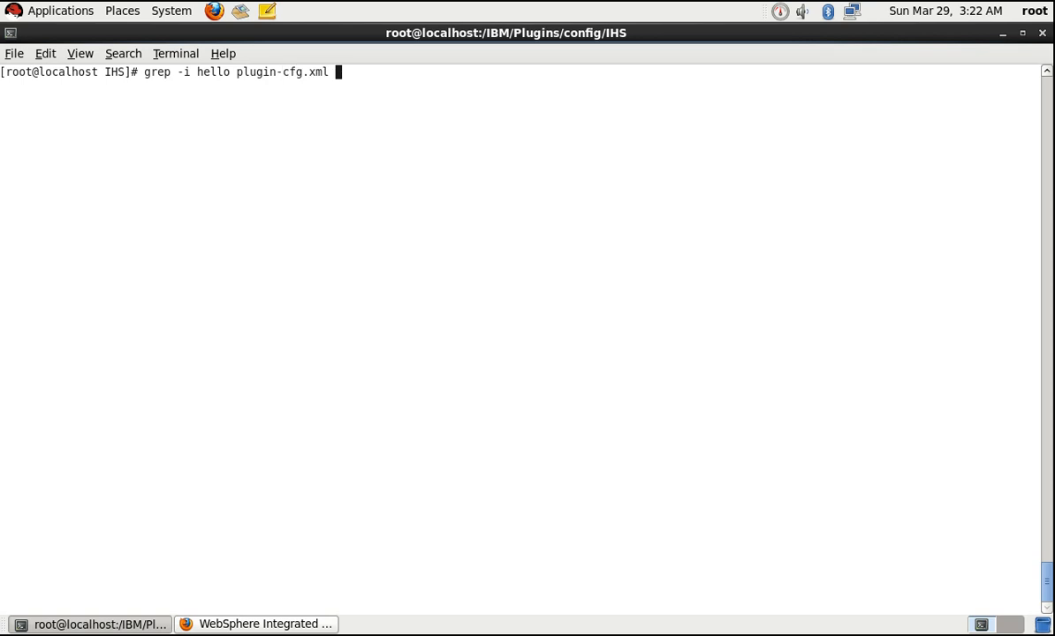
pyautogui.press('Return')
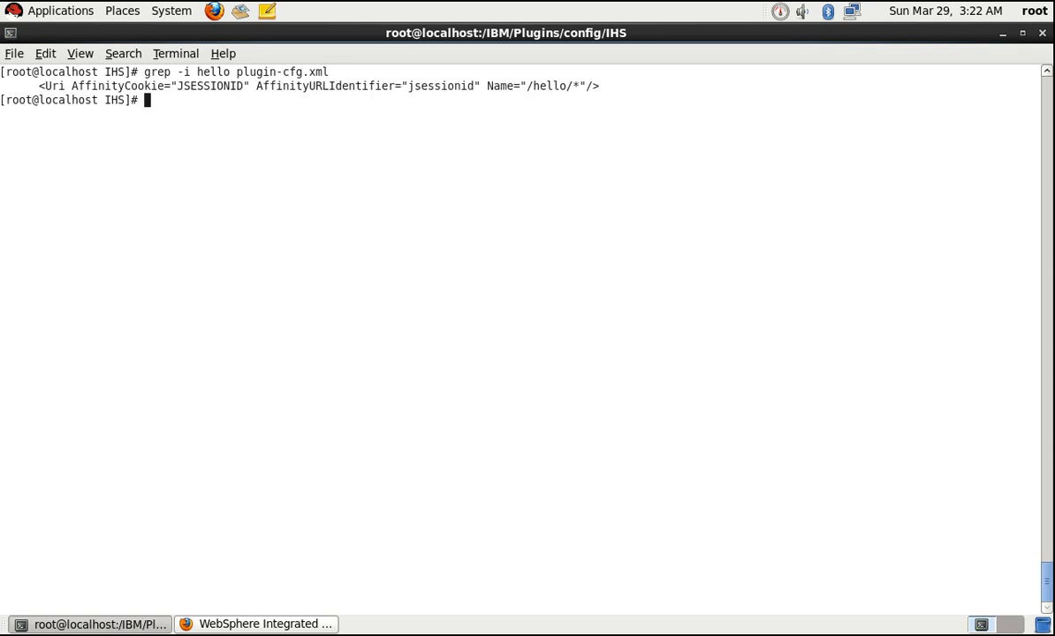
pyautogui.moveTo(154, 117); pyautogui.dragTo(261, 313)
pyautogui.scroll(4, 262, 314)
pyautogui.click(290, 299)
pyautogui.scroll(-11, 336, 282)
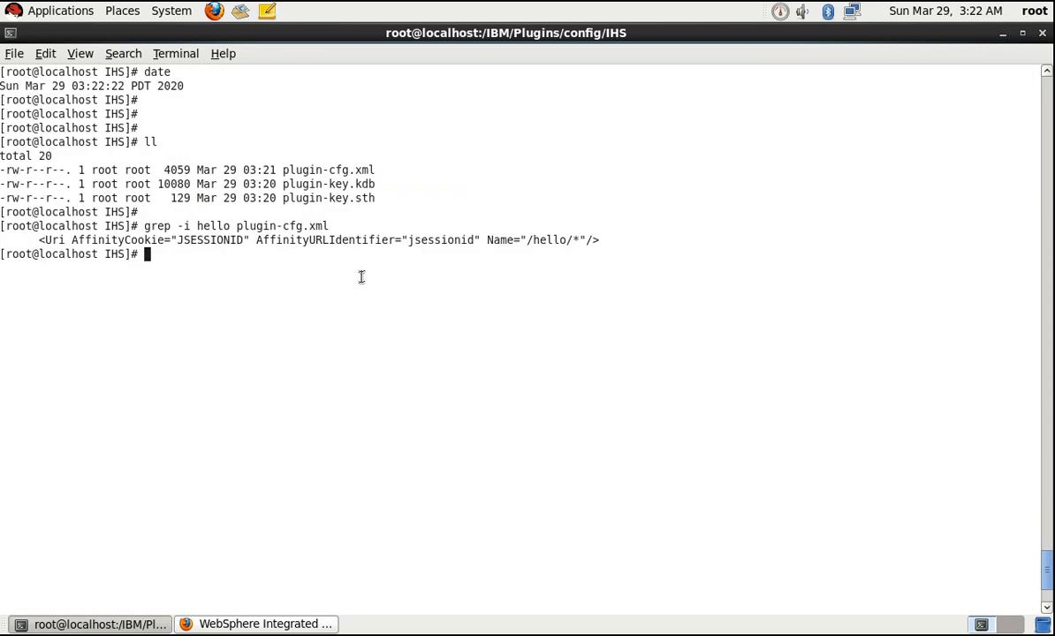
# - Clear the terminal and go up three directory levels from Plugins/config/IHS to /IBM
pyautogui.hotkey('ctrl', 'l')
pyautogui.press('Return')
pyautogui.press('Return')
pyautogui.press('Return')
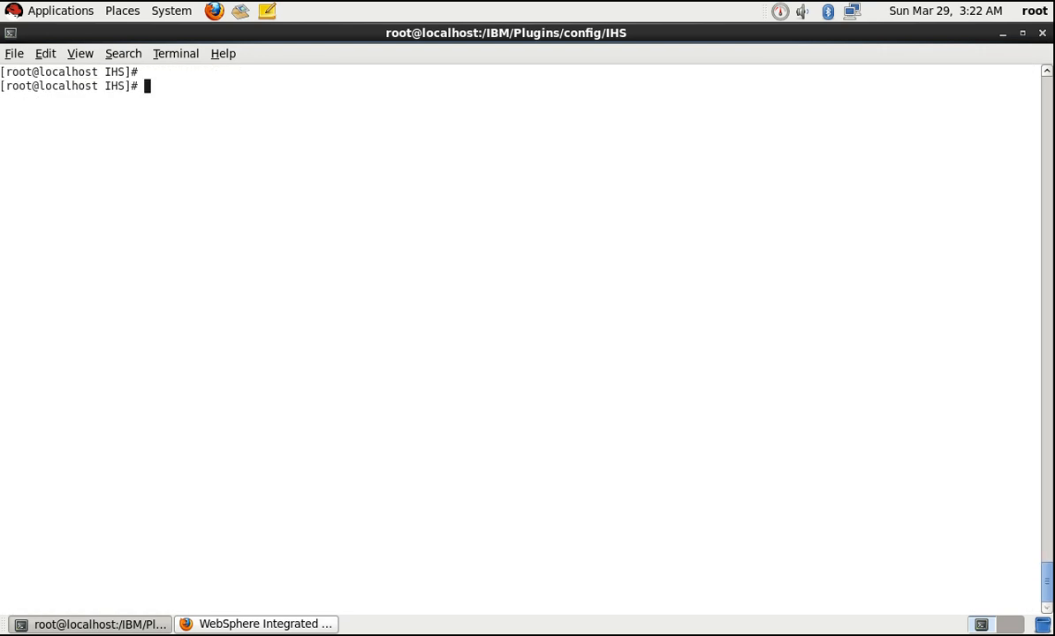
pyautogui.write('cd ..')
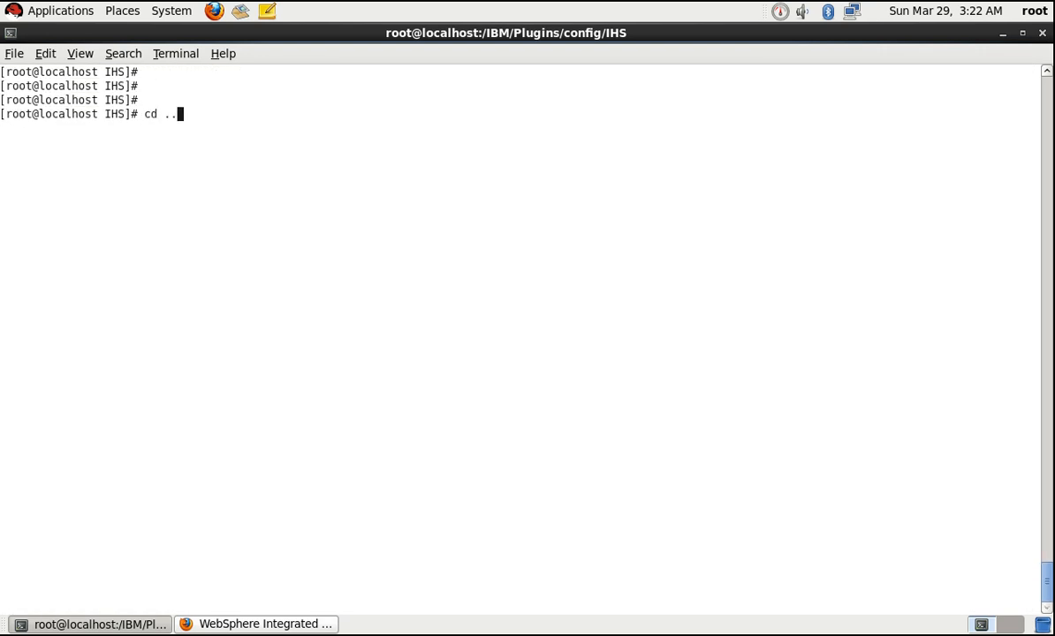
pyautogui.press('Return')
pyautogui.write('cd ..')
pyautogui.press('Return')
pyautogui.write('cd ..')
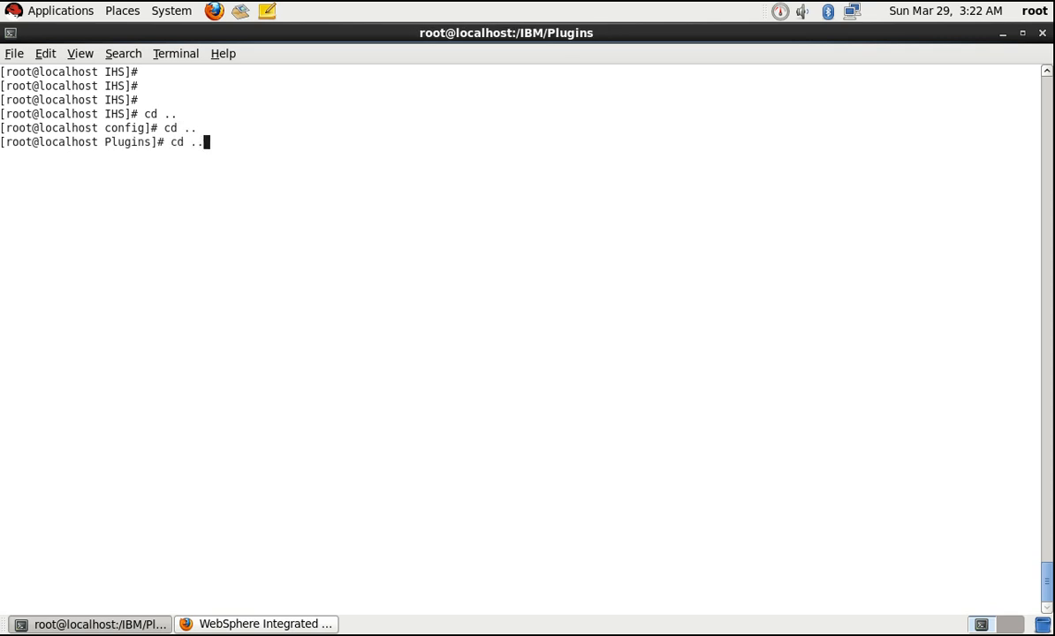
pyautogui.press('Return')
# - Enter the HTTPServer directory and list its contents
pyautogui.write('cd .')
pyautogui.press('BackSpace')
pyautogui.press('BackSpace')
pyautogui.write('H')
pyautogui.press('Tab')
pyautogui.press('Return')
pyautogui.write('ll')
pyautogui.press('Return')
# - Enter the conf directory and list its files on a cleared screen
pyautogui.write('cd')
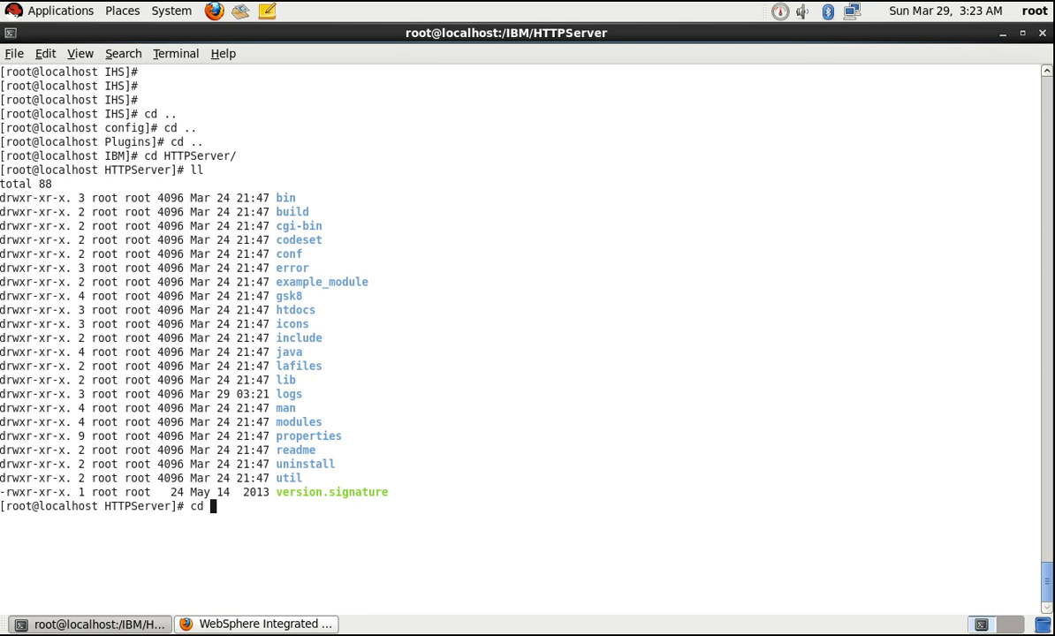
pyautogui.write('conf/')
pyautogui.press('Return')
pyautogui.write('ll')
pyautogui.press('Return')
pyautogui.hotkey('ctrl', 'l')
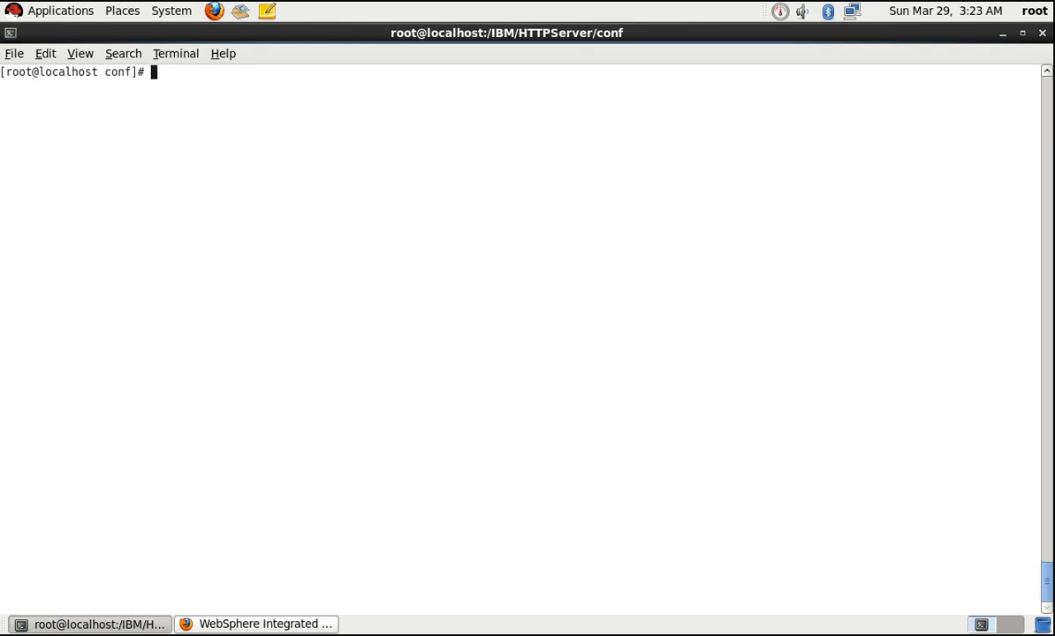
pyautogui.write('ll')
pyautogui.press('Return')
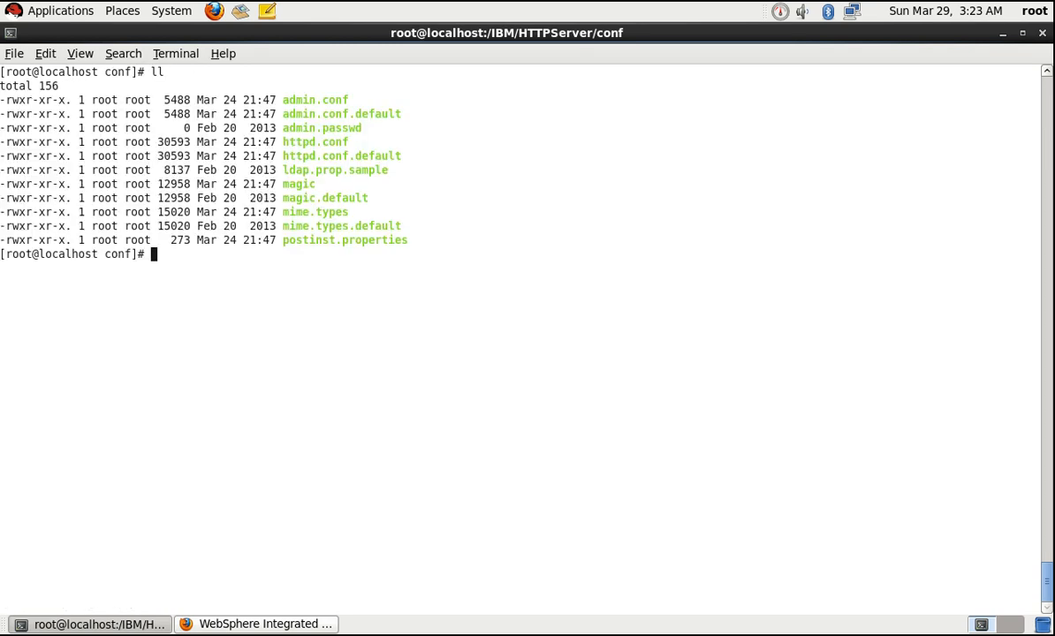
# - Open httpd.conf in vi and insert a new line after the final </IfModule> at the end of the file
pyautogui.write('vi httpd.conf')
pyautogui.press('Return')
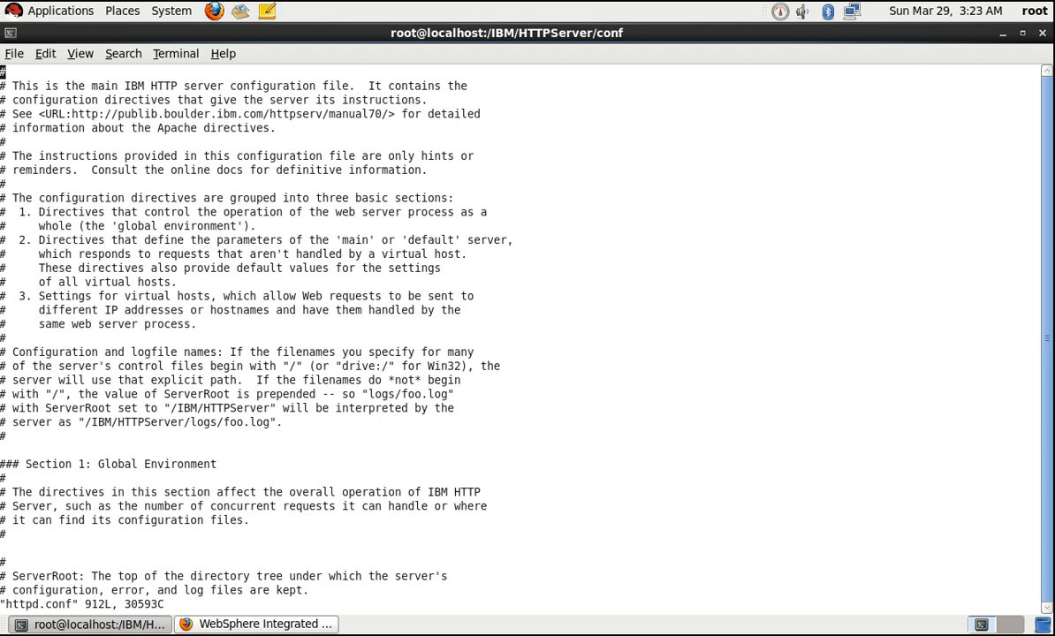
pyautogui.hotkey('shift', 'g')
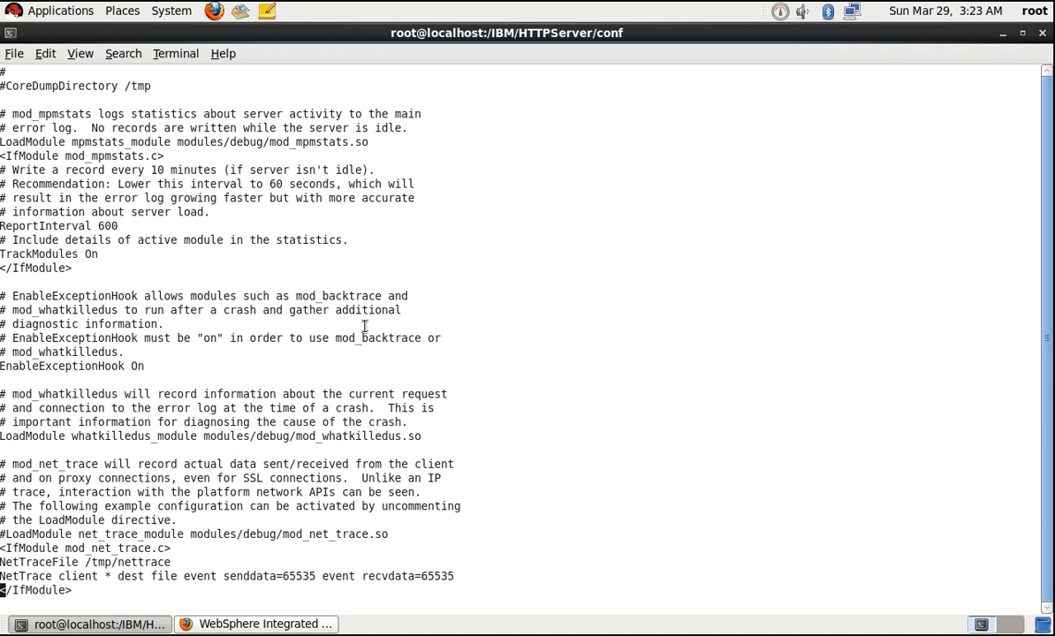
pyautogui.press('i')
pyautogui.press('Right')
pyautogui.press('Right')
pyautogui.press('Right')
pyautogui.press('Right')
pyautogui.press('Right')
pyautogui.press('Right')
pyautogui.press('Right')
pyautogui.press('Right')
pyautogui.press('Right')
pyautogui.press('Right')
pyautogui.press('Right')
pyautogui.press('Return')
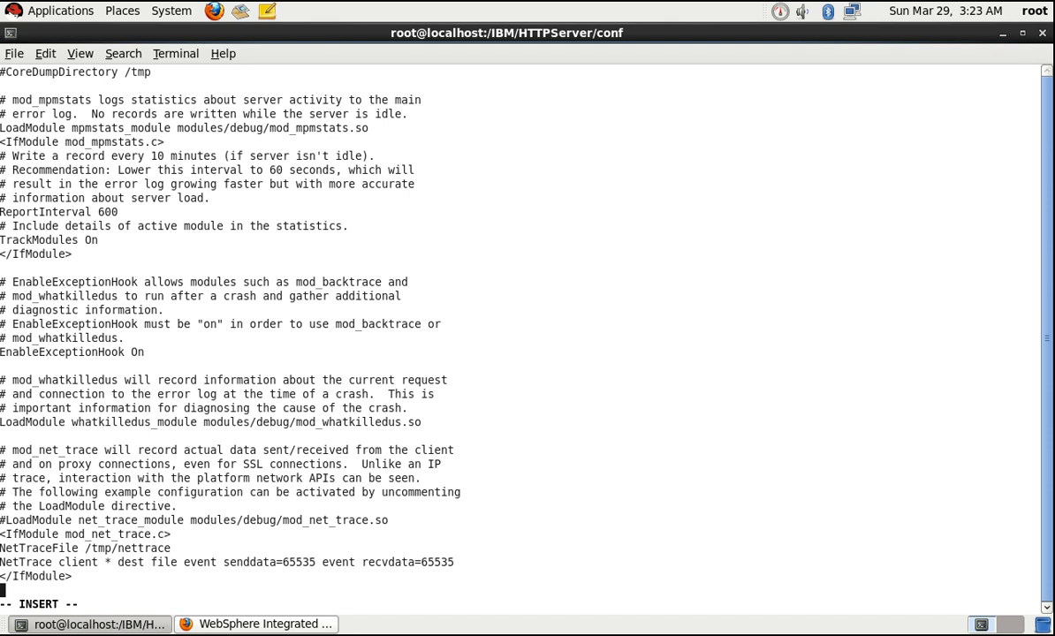
# - Open the desktop document "new file" in gedit, maximize it and copy "LoadModule was_ap22_module" from its first line
pyautogui.click(1005, 46)
pyautogui.click(938, 34)
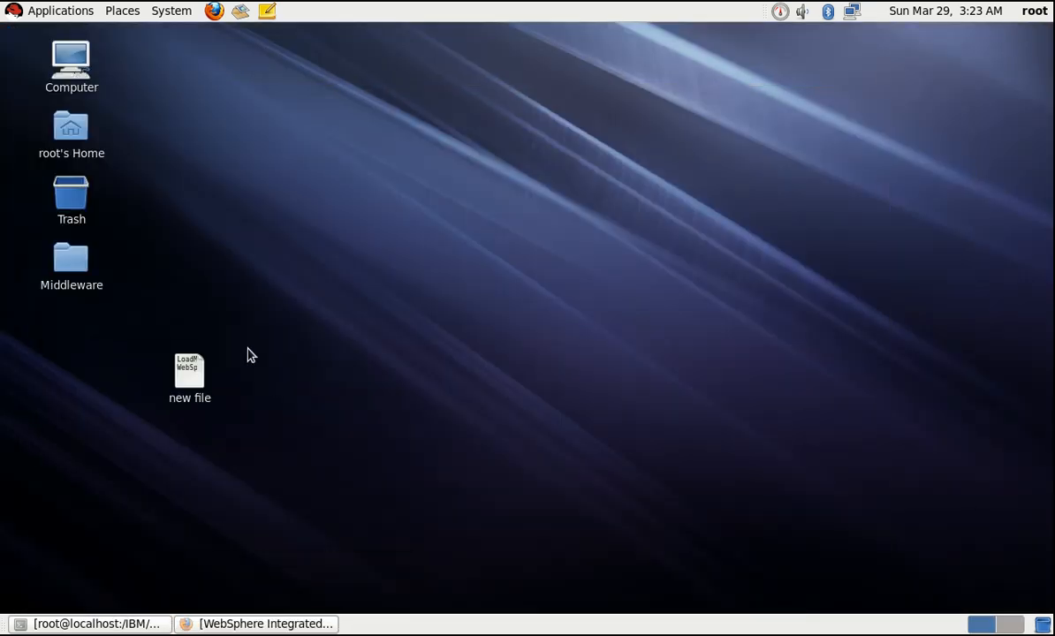
pyautogui.doubleClick(189, 373)
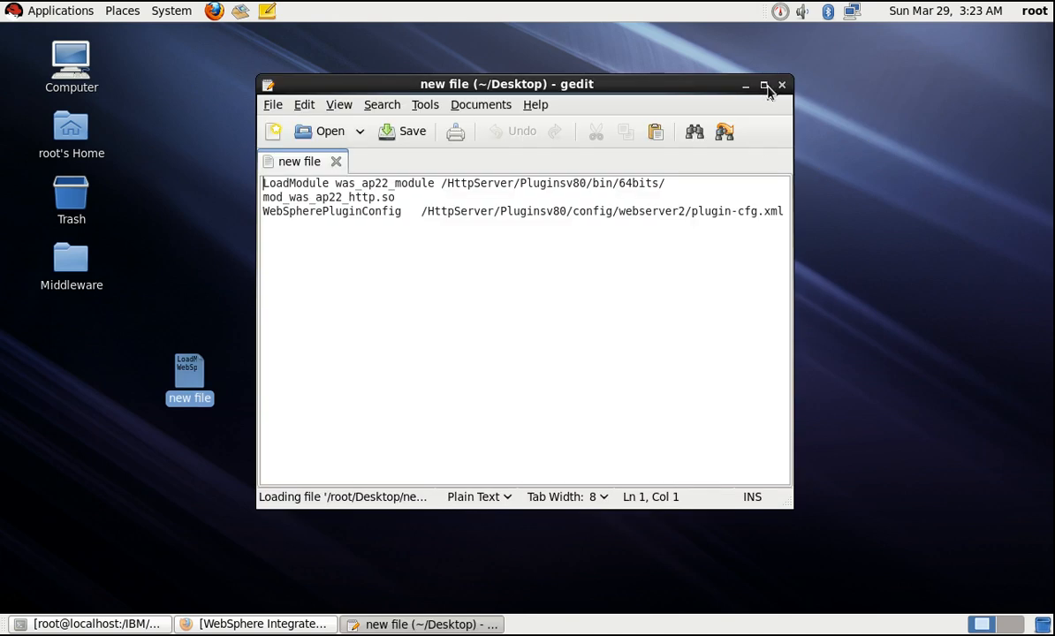
pyautogui.click(720, 86)
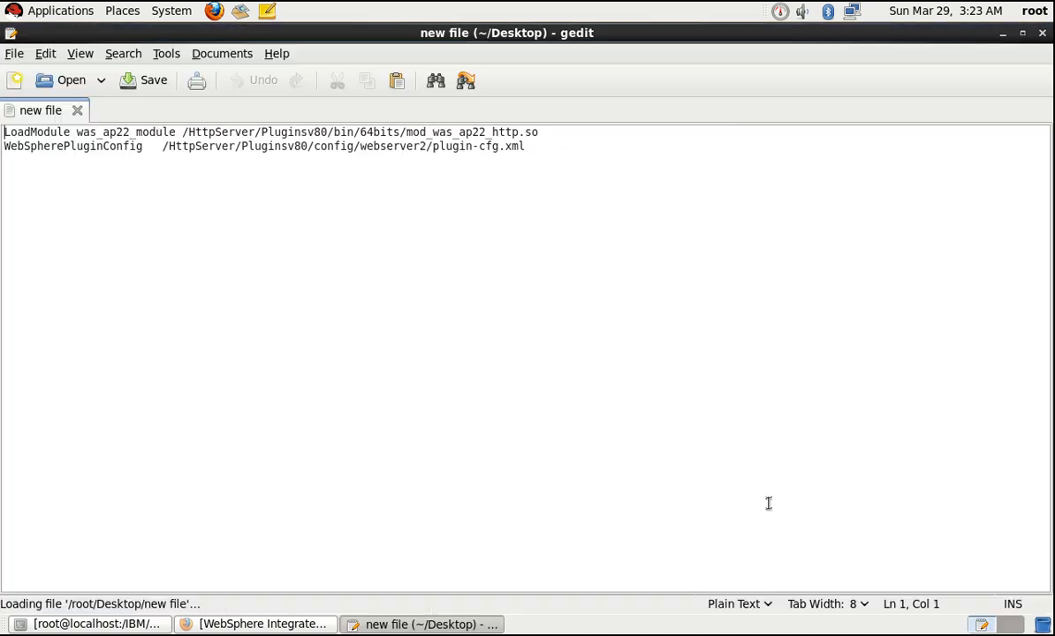
pyautogui.click(179, 133)
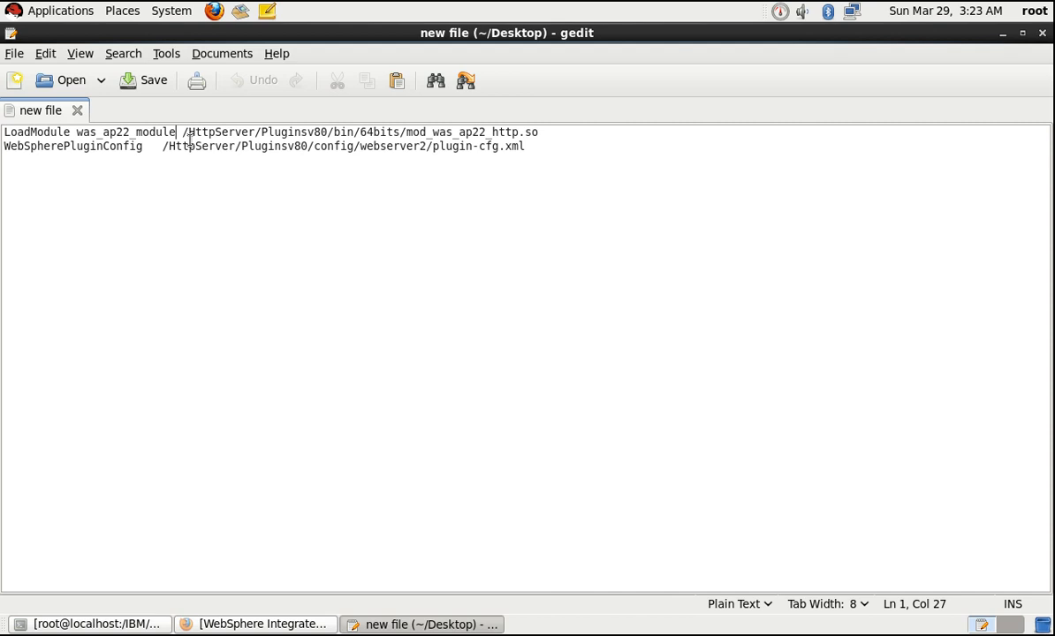
pyautogui.moveTo(177, 132); pyautogui.dragTo(14, 137)
pyautogui.hotkey('ctrl', 'c')
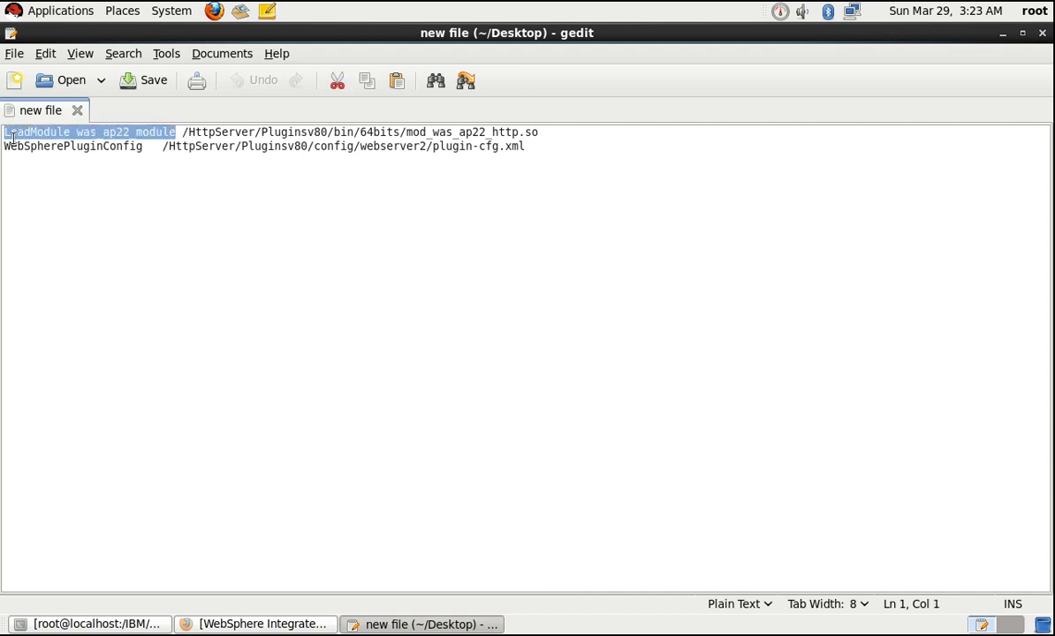
# - Paste "LoadModule was_ap22_module" after the final </IfModule> in httpd.conf and start a new line below it
pyautogui.click(146, 624)
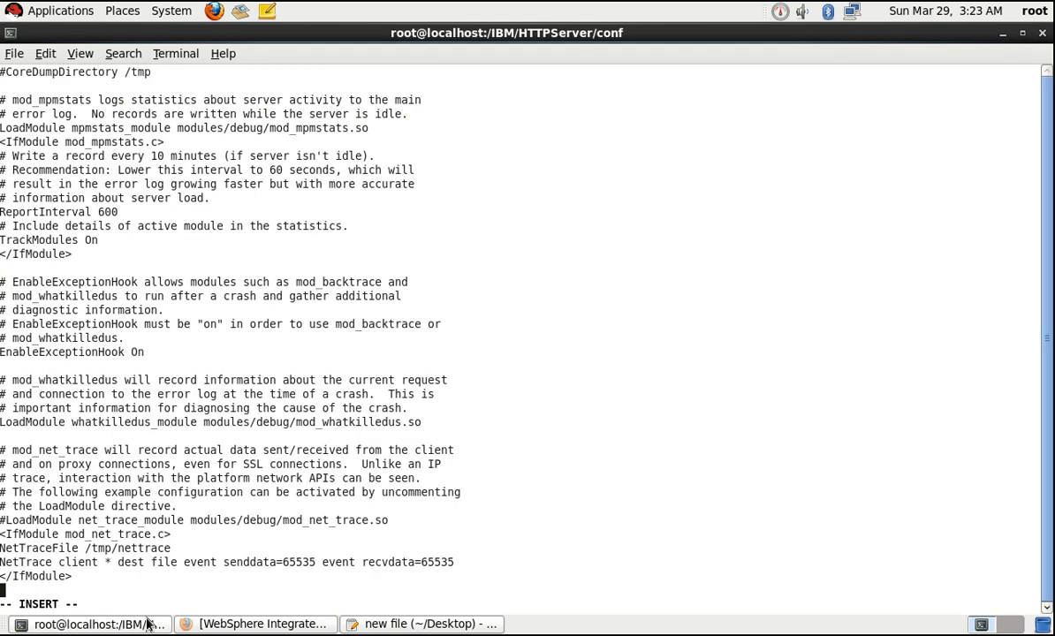
pyautogui.rightClick(21, 553)
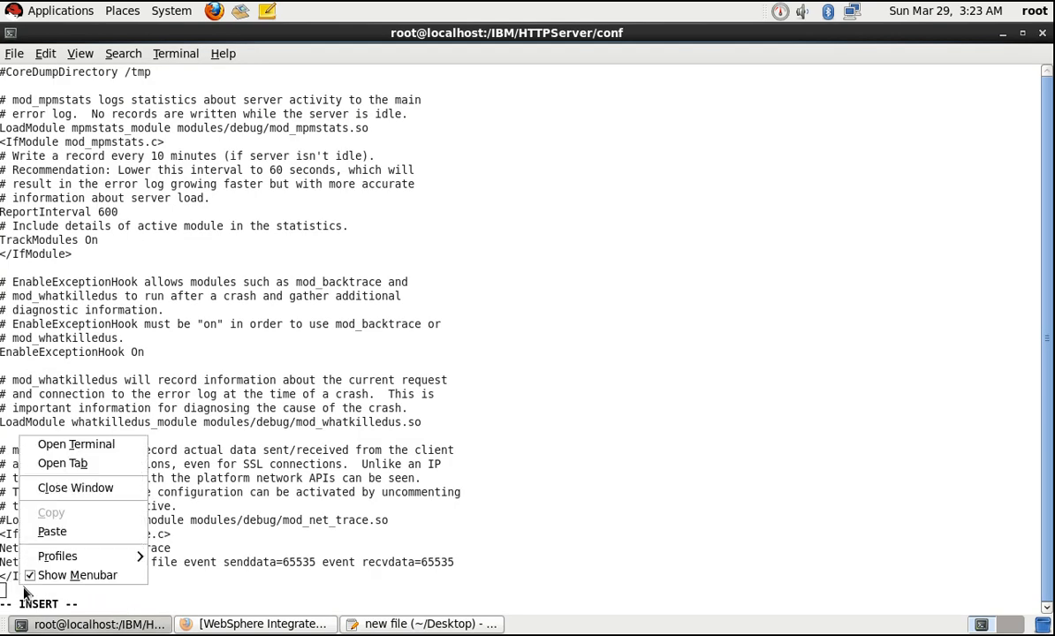
pyautogui.click(50, 532)
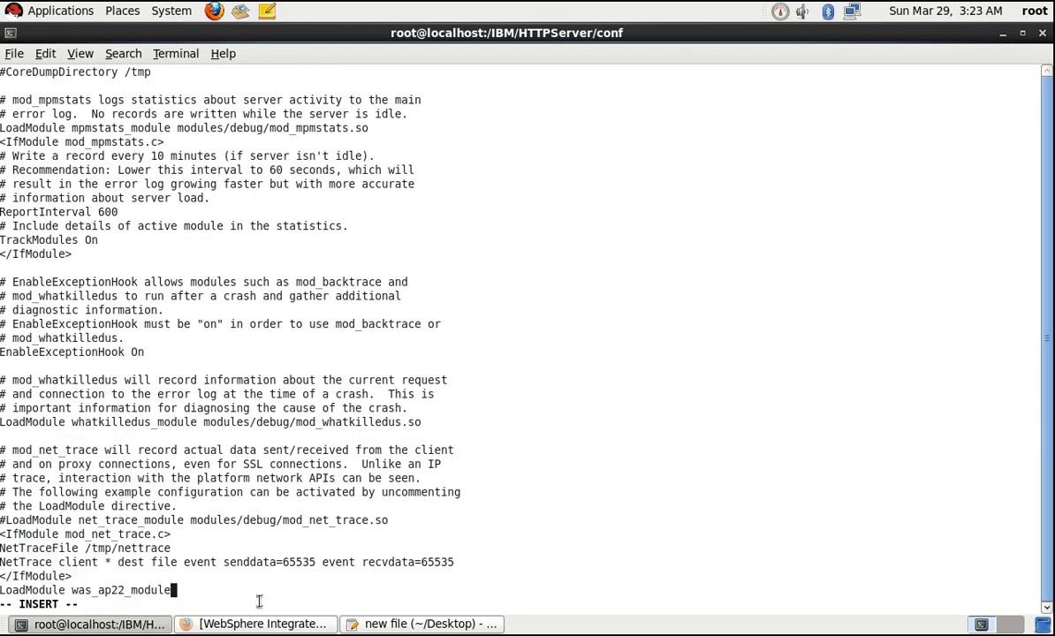
pyautogui.press('Return')
# - Copy "WebSpherePluginConfig" from the second line of "new file" and paste it as the last line of httpd.conf
pyautogui.click(371, 629)
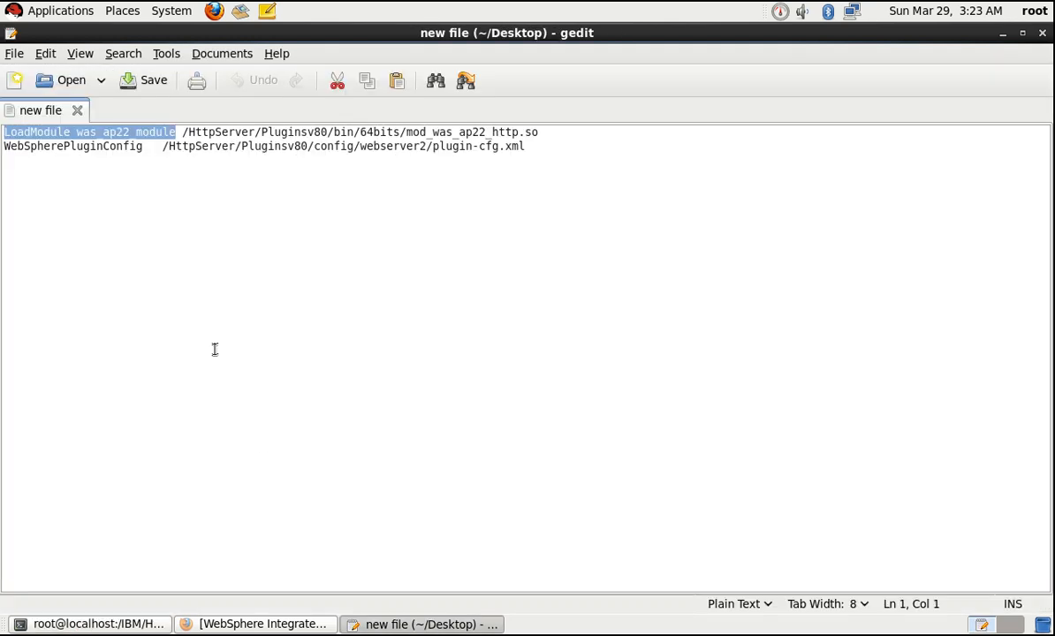
pyautogui.moveTo(150, 150); pyautogui.dragTo(5, 148)
pyautogui.hotkey('ctrl', 'c')
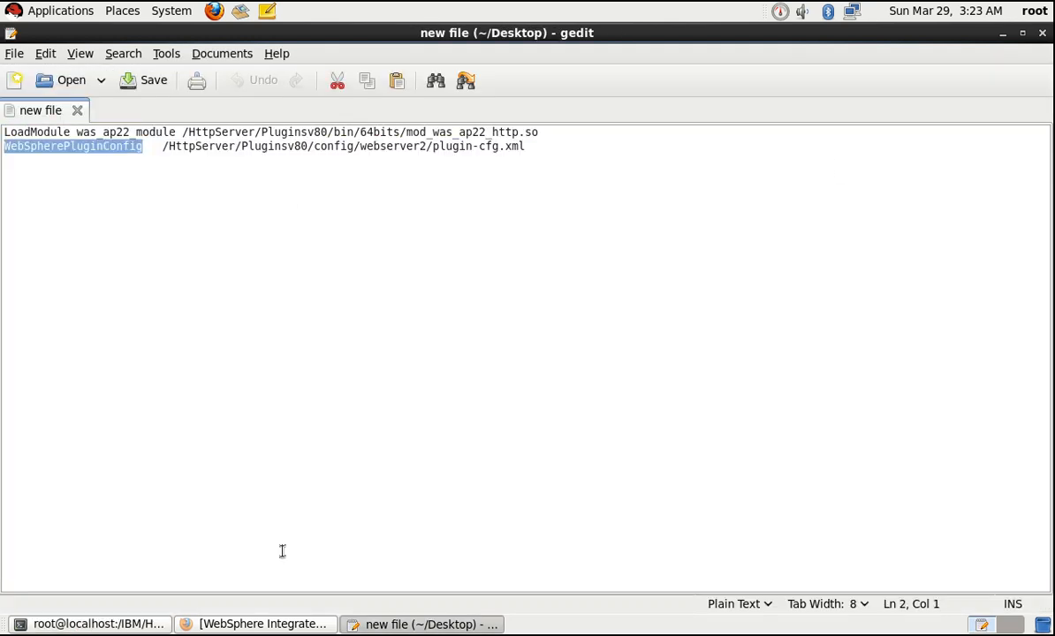
pyautogui.click(137, 624)
pyautogui.rightClick(40, 590)
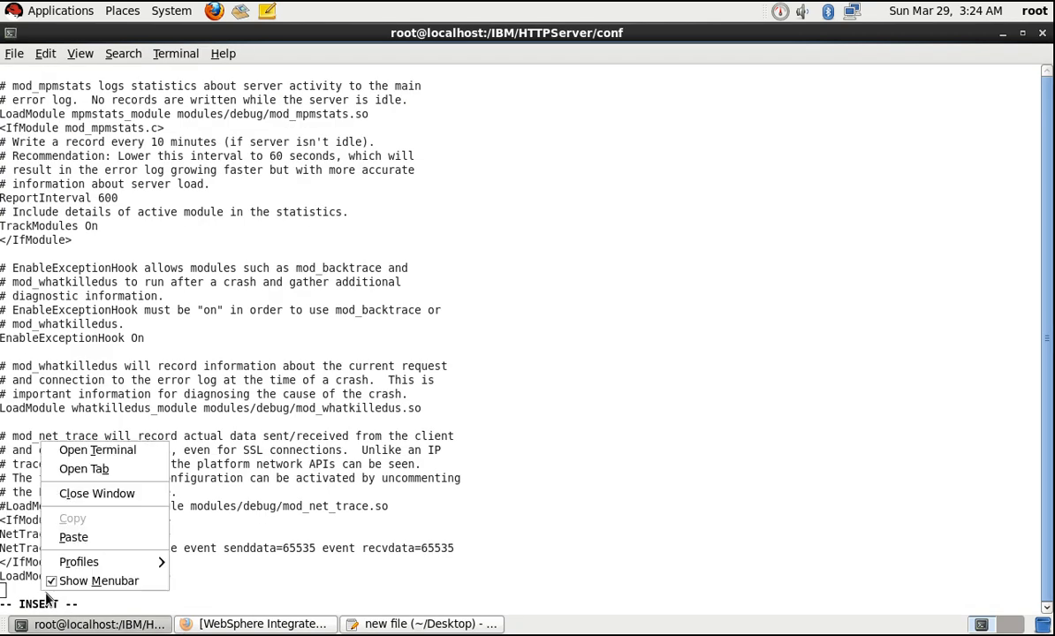
pyautogui.click(94, 537)
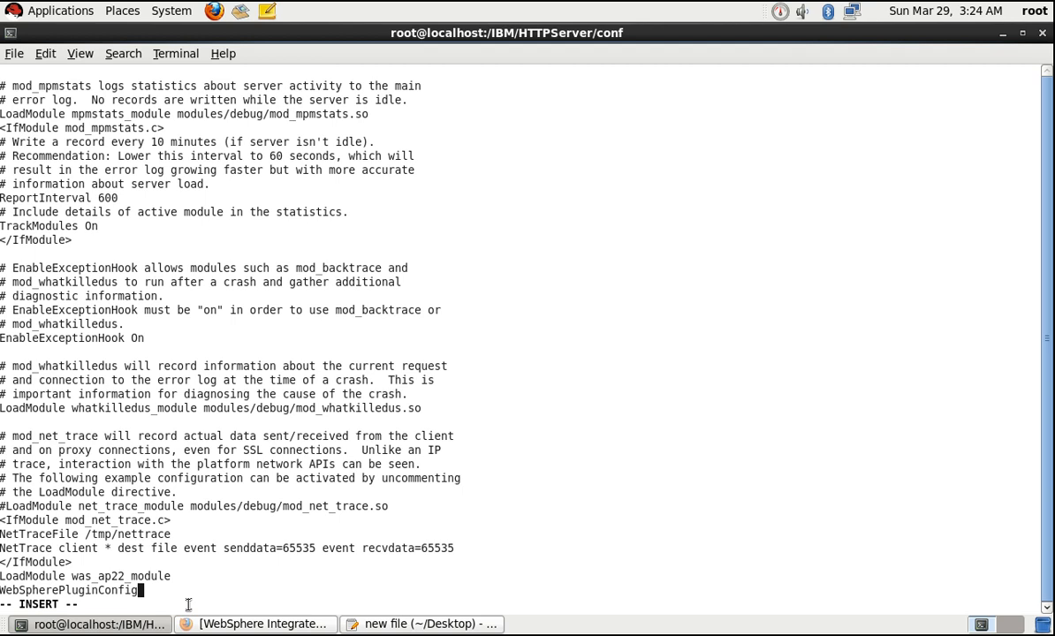
# - Place the insertion point at the end of the "LoadModule was_ap22_module" line in httpd.conf, followed by a space
pyautogui.press('Up')
pyautogui.press('Right')
pyautogui.press('Right')
pyautogui.press('Right')
pyautogui.press('Right')
pyautogui.press('Right')
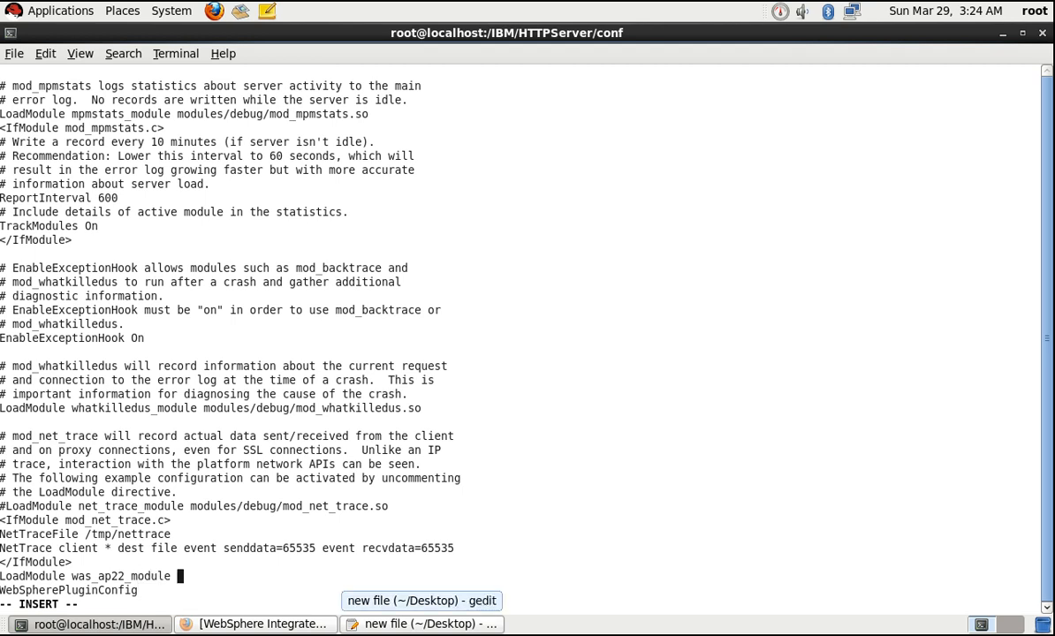
# - Examine the mod_was_ap22_http.so and plugin-cfg.xml paths in "new file", then return to httpd.conf in the terminal
pyautogui.click(424, 623)
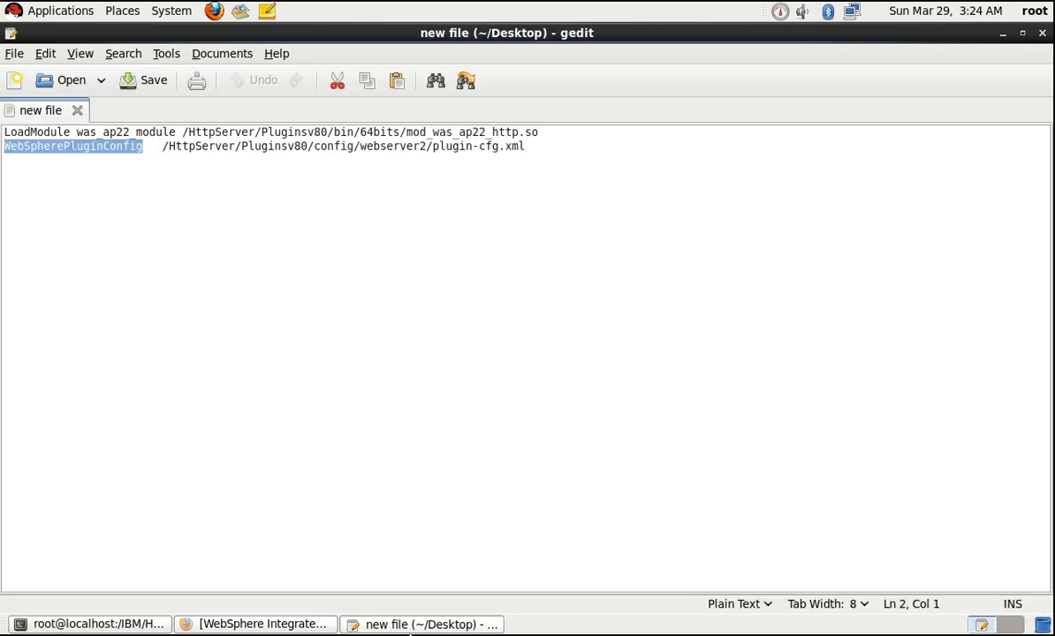
pyautogui.doubleClick(300, 134)
pyautogui.doubleClick(439, 135)
pyautogui.tripleClick(439, 134)
pyautogui.click(426, 134)
pyautogui.moveTo(405, 135); pyautogui.dragTo(522, 141)
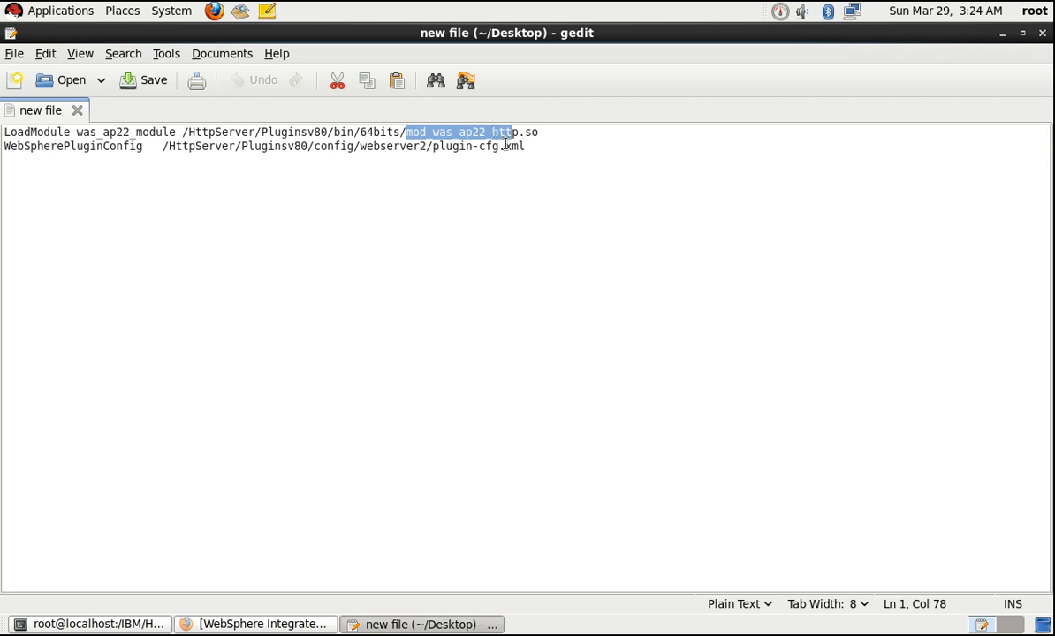
pyautogui.moveTo(435, 147); pyautogui.dragTo(515, 148)
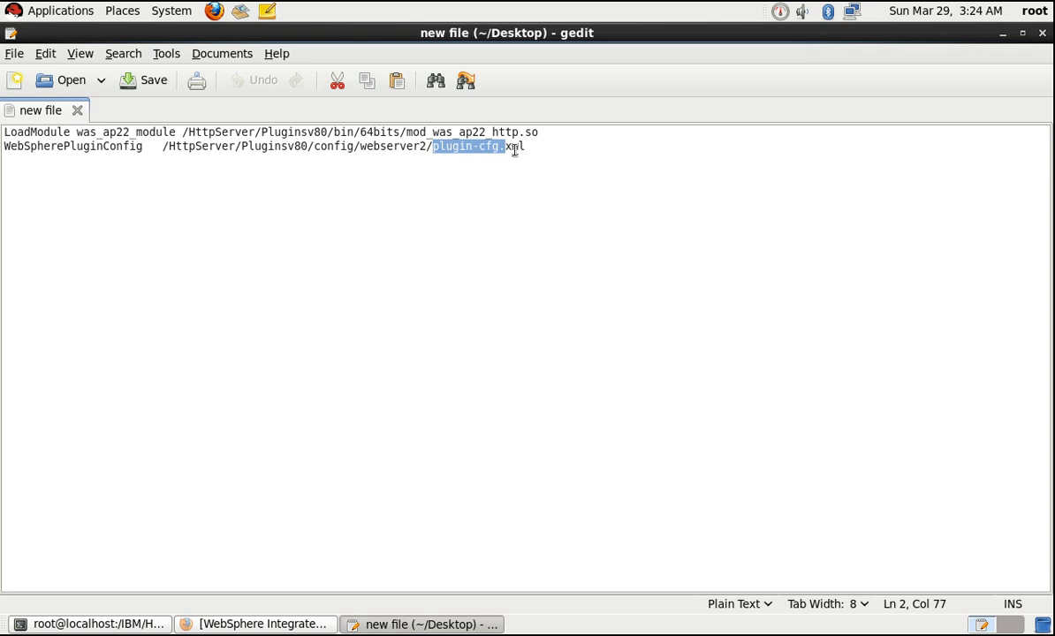
pyautogui.click(418, 336)
pyautogui.click(159, 623)
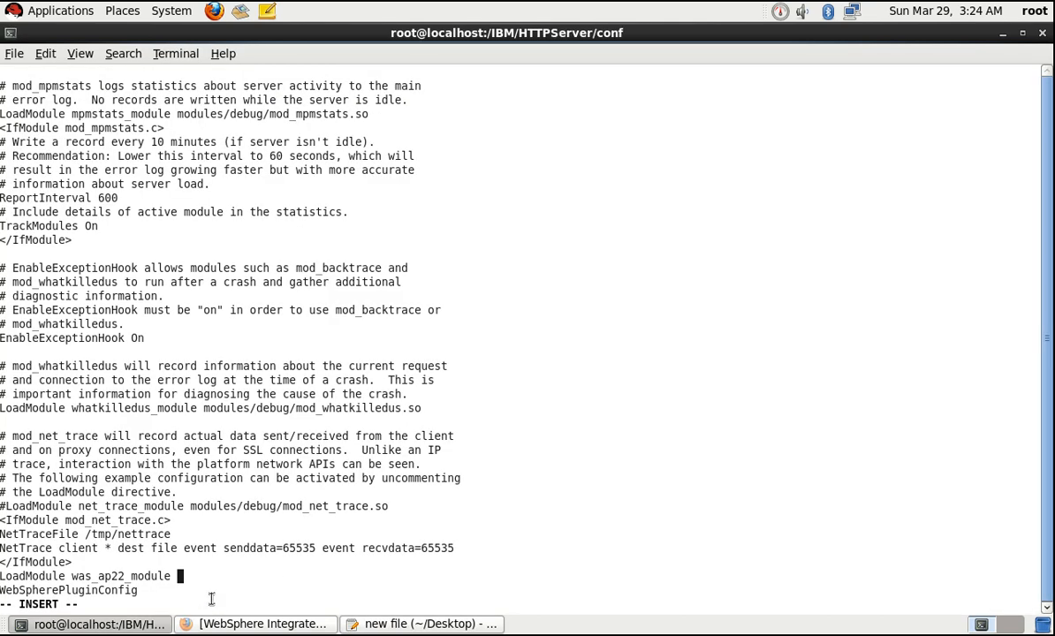
# - Open a second terminal session alongside httpd.conf, change to the /IBM/Plugins directory and list its contents
pyautogui.click(16, 54)
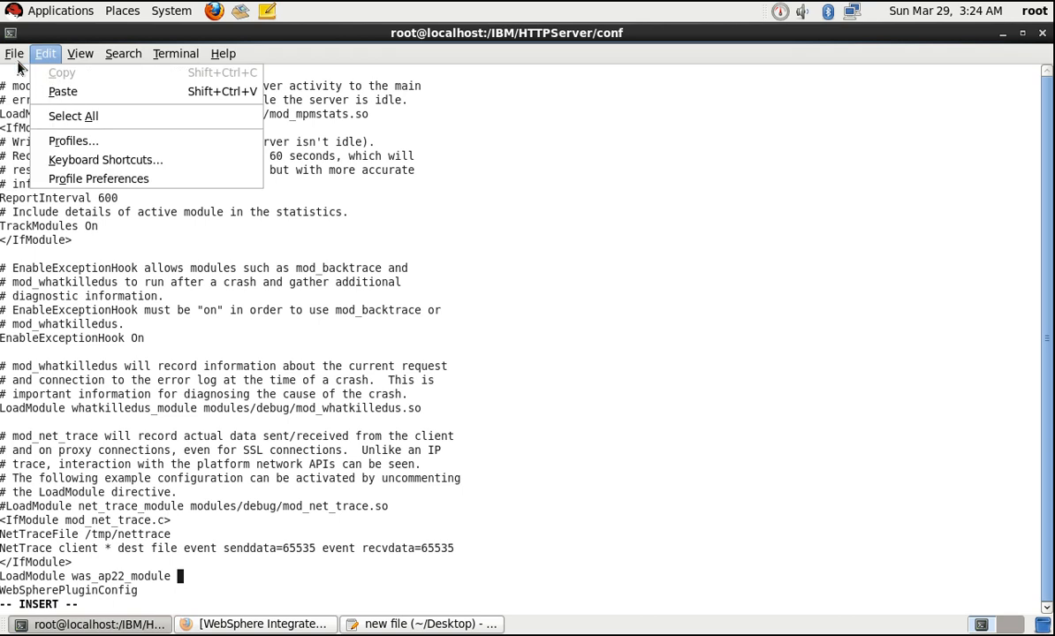
pyautogui.click(44, 93)
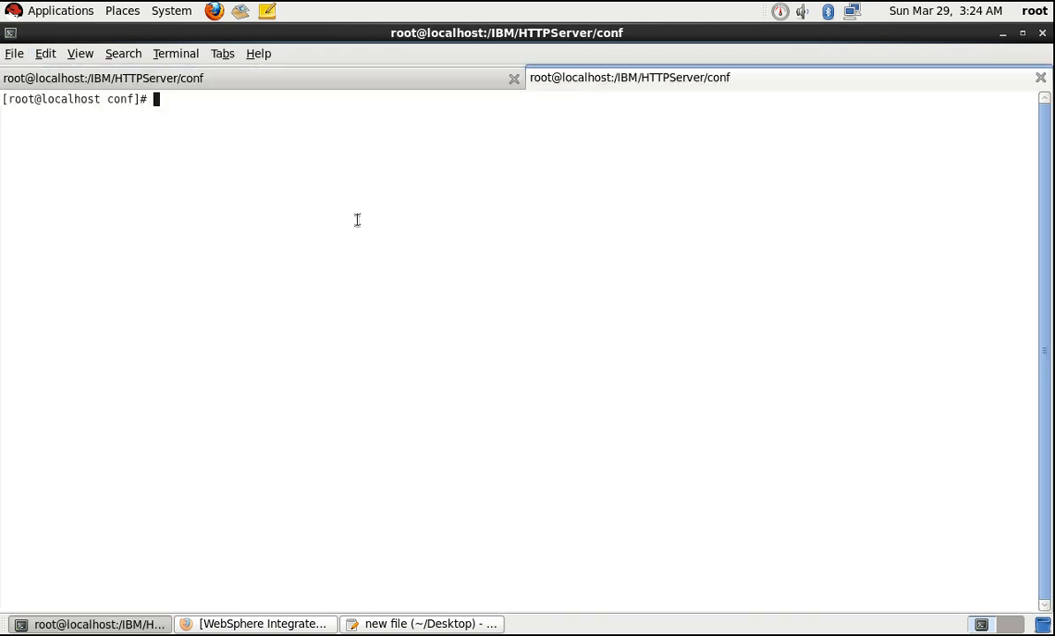
pyautogui.write('cd ..')
pyautogui.press('Return')
pyautogui.write('cd ..')
pyautogui.press('Return')
pyautogui.write('cd ')
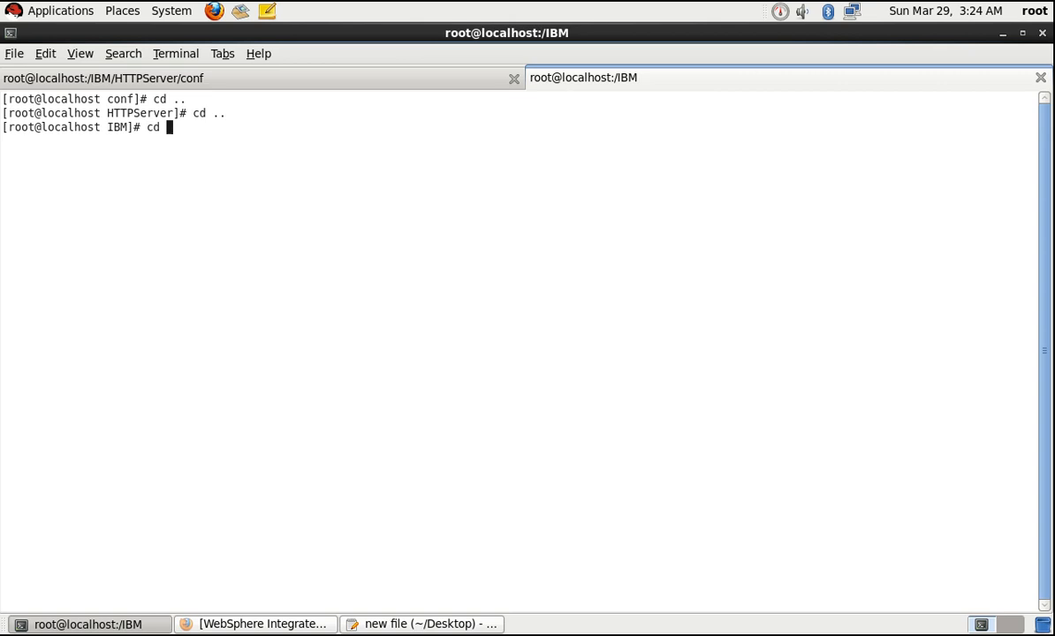
pyautogui.write('Plugins/')
pyautogui.press('Return')
pyautogui.write('ll')
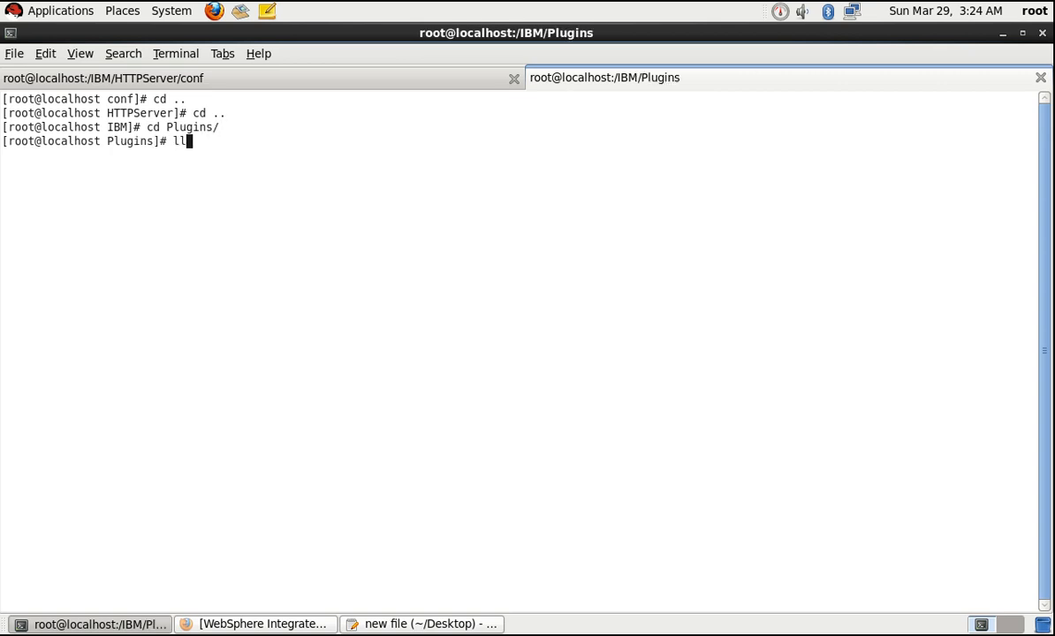
pyautogui.press('Return')
# - Enter bin and its 64bits subdirectory, listing the contents of each
pyautogui.write('cd bin')
pyautogui.press('Return')
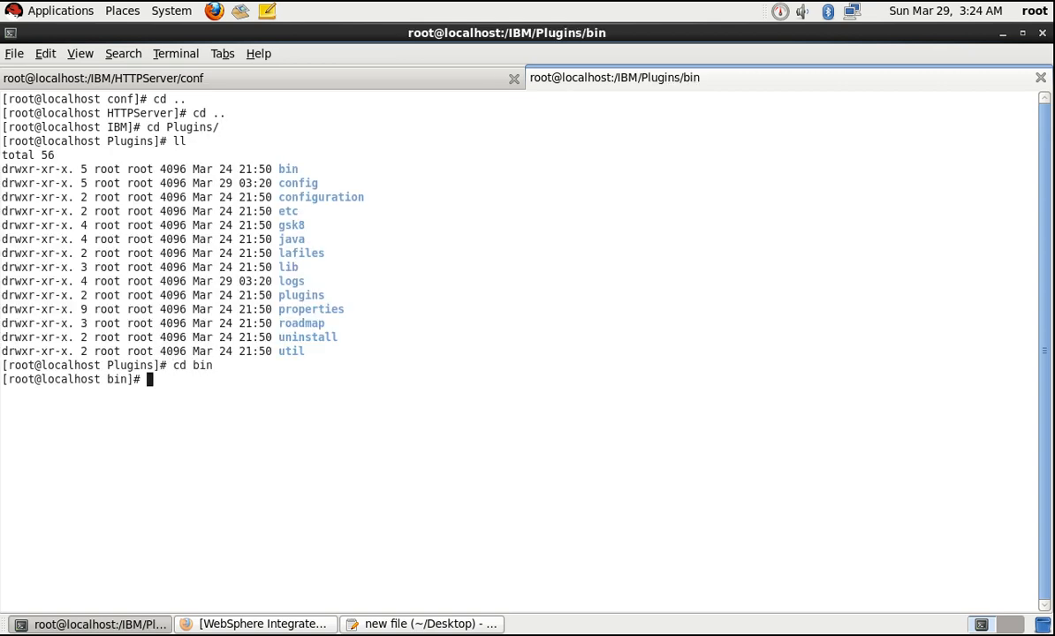
pyautogui.write('ll')
pyautogui.press('Return')
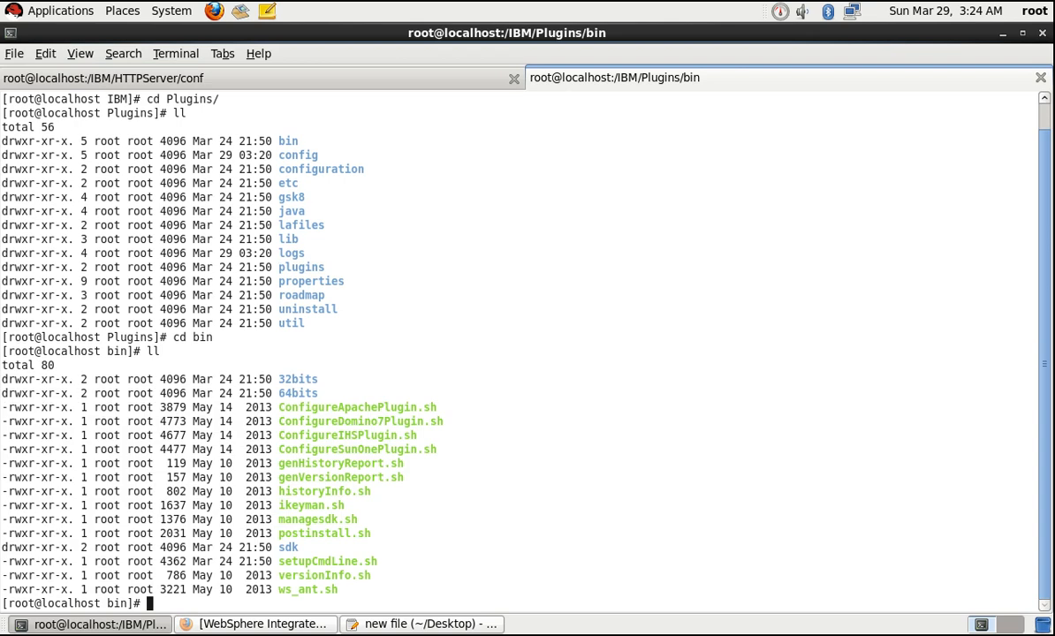
pyautogui.write('cd 6')
pyautogui.press('Tab')
pyautogui.press('Return')
pyautogui.write('ll')
pyautogui.press('Return')
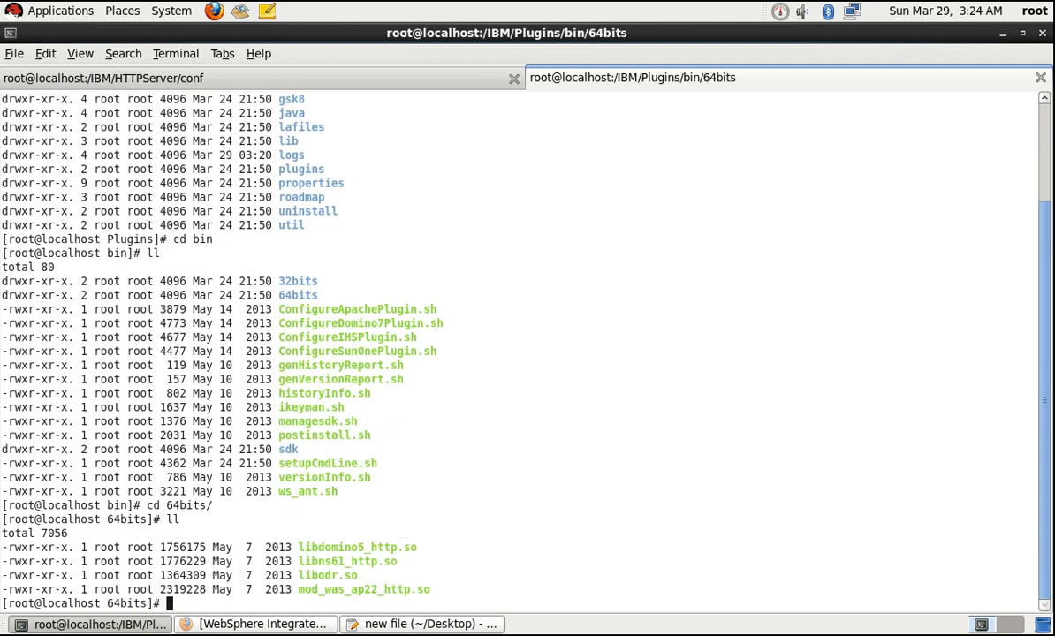
# - Print the working directory of 64bits and copy the path "/IBM/Plugins/bin/64bits"
pyautogui.doubleClick(373, 589)
pyautogui.write('pwd')
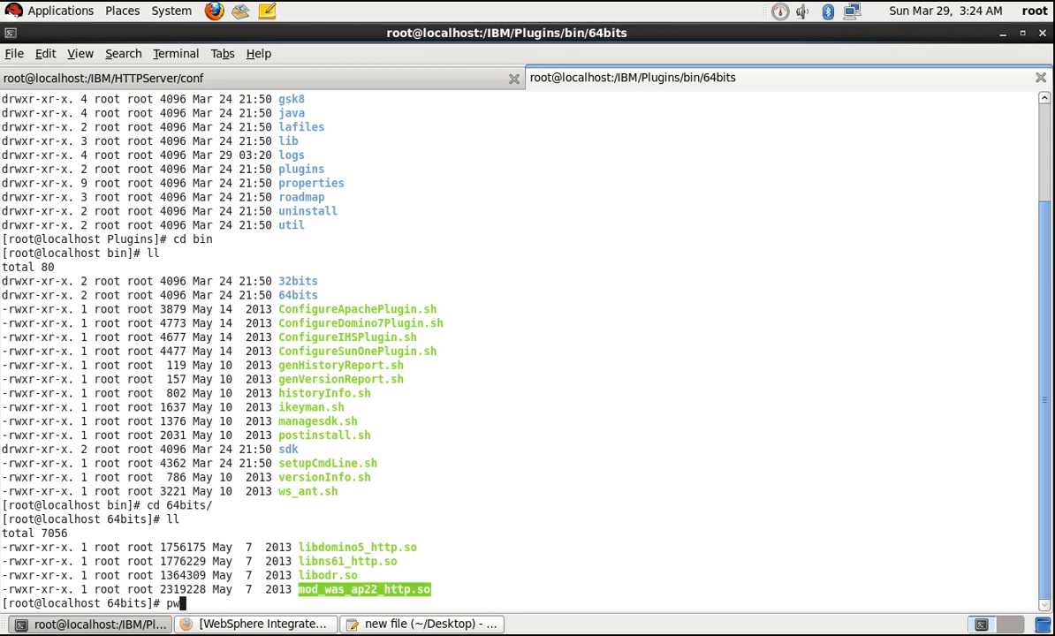
pyautogui.press('Return')
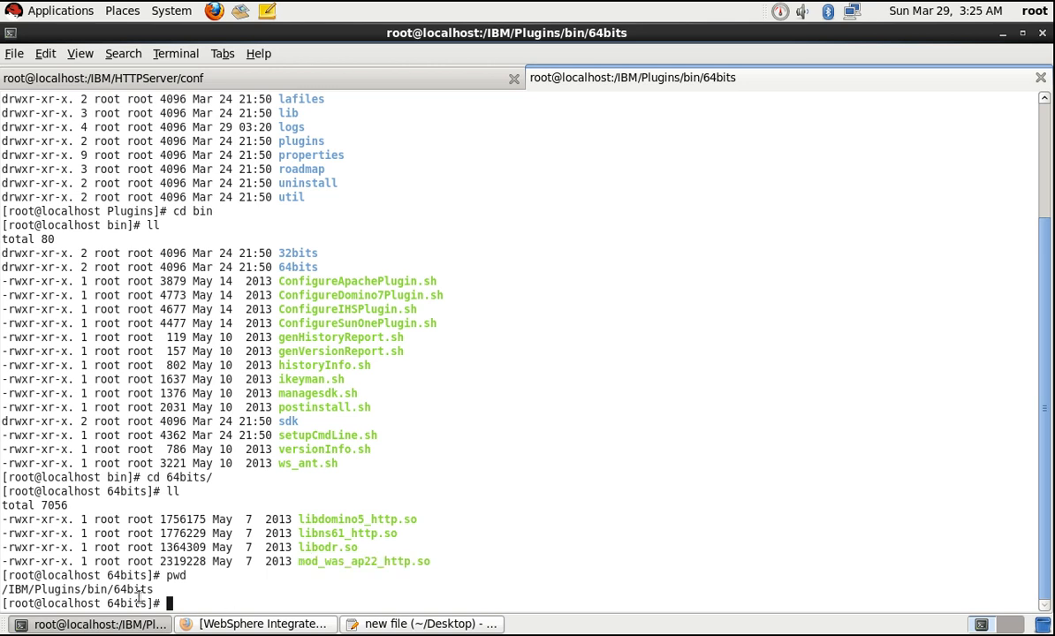
pyautogui.doubleClick(134, 589)
pyautogui.rightClick(130, 588)
pyautogui.click(160, 515)
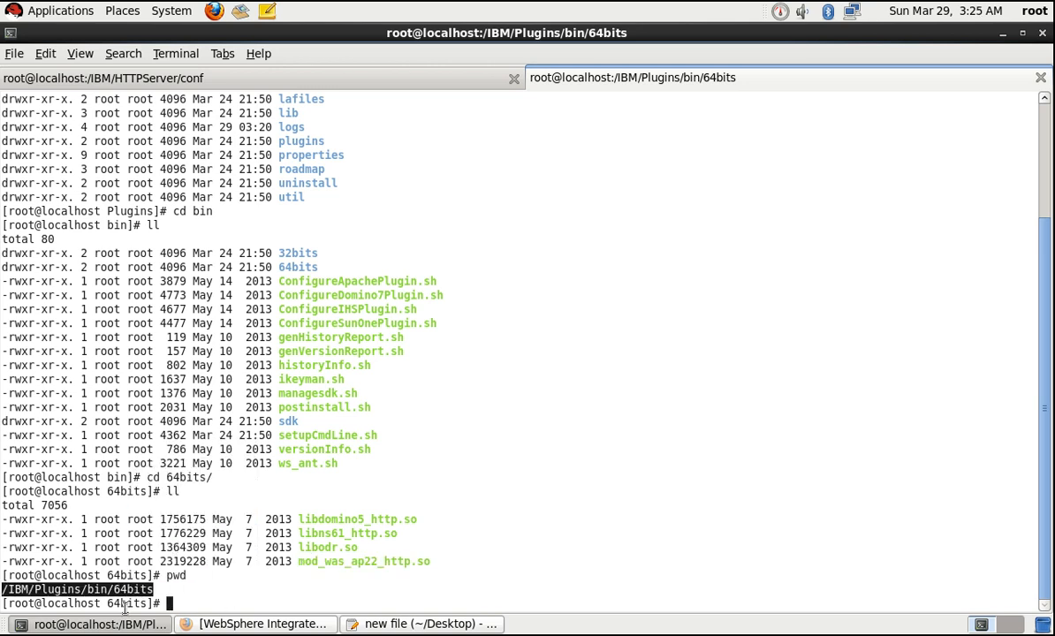
# - Paste the path "/IBM/Plugins/bin/64bits" after "LoadModule was_ap22_module" in httpd.conf
pyautogui.click(92, 624)
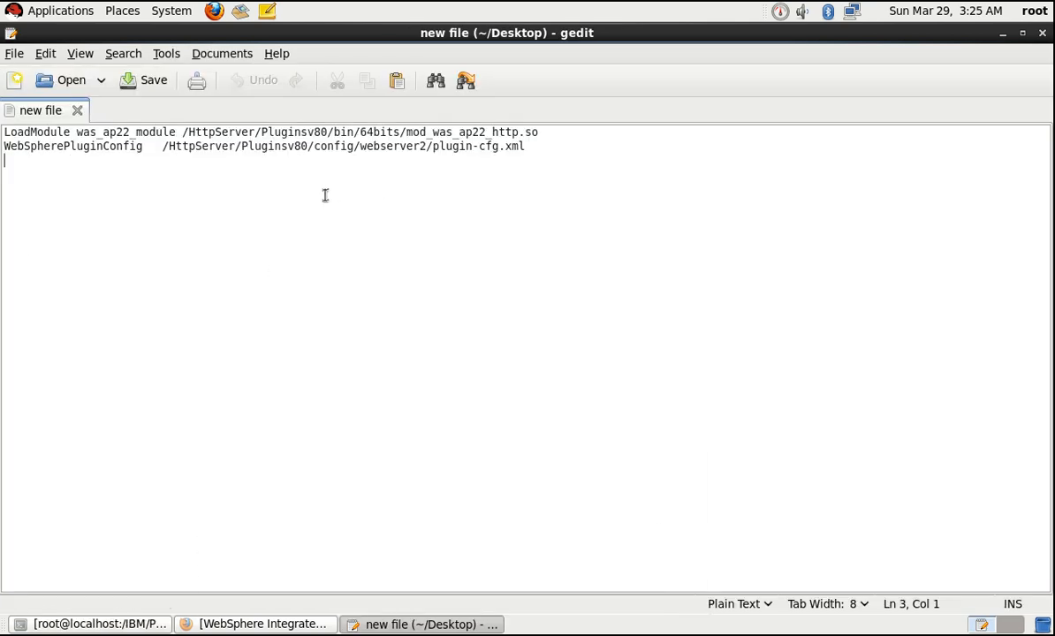
pyautogui.click(130, 624)
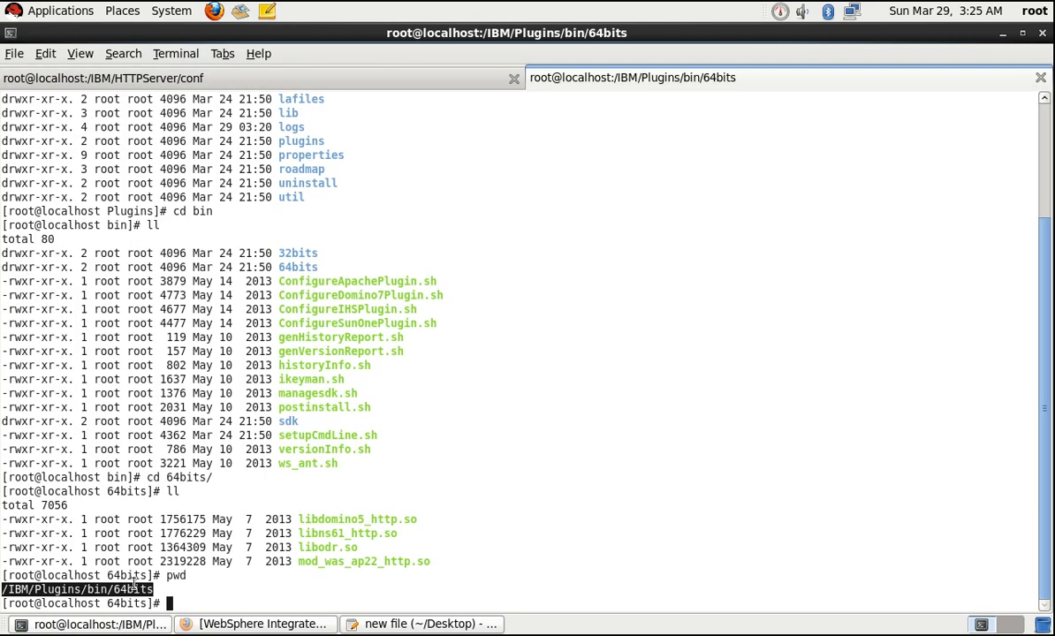
pyautogui.click(394, 82)
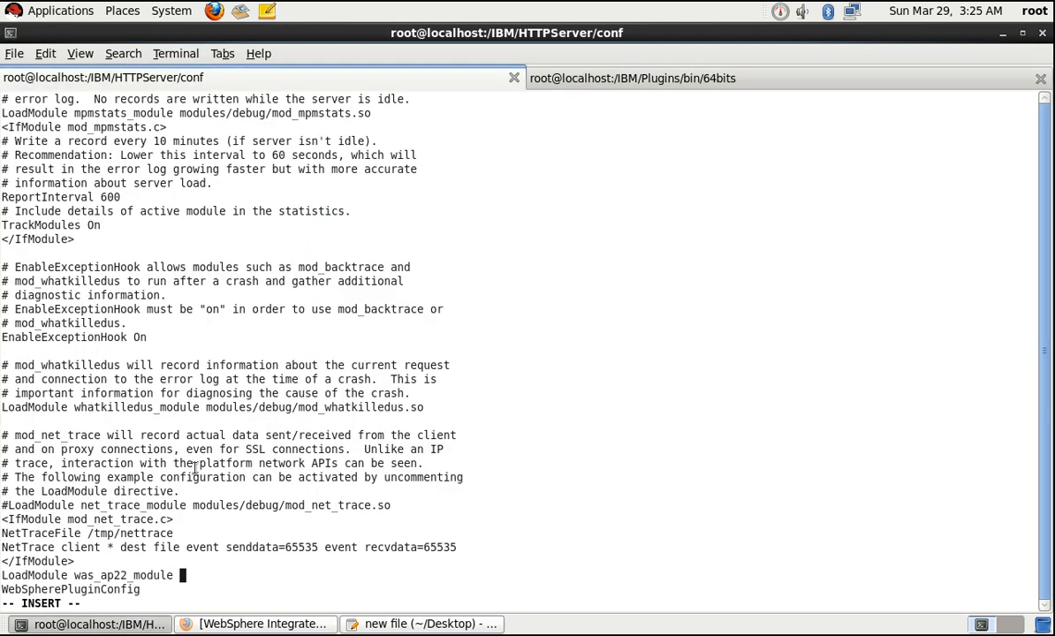
pyautogui.rightClick(194, 575)
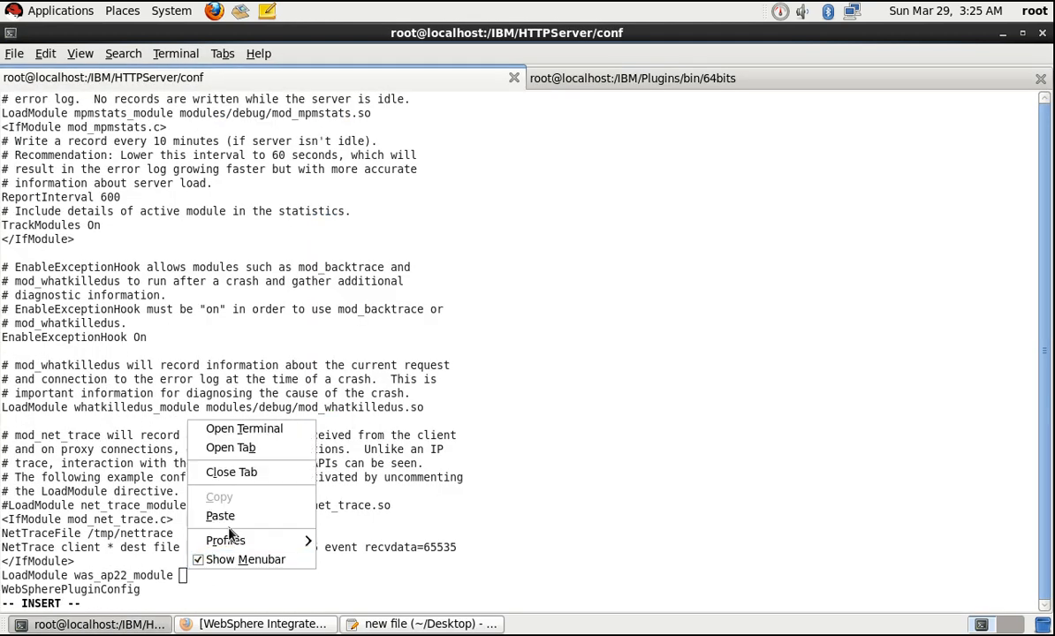
pyautogui.click(223, 481)
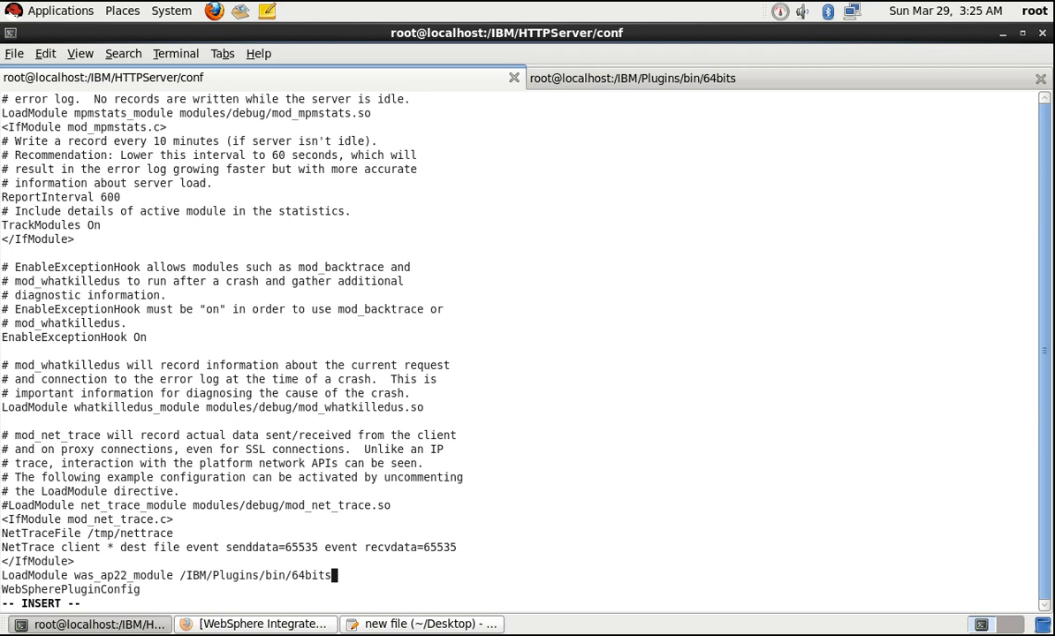
# - Complete the LoadModule path with a slash and the copied file name "mod_was_ap22_http.so", and place the insertion point after "WebSpherePluginConfig" and a space
pyautogui.click(589, 79)
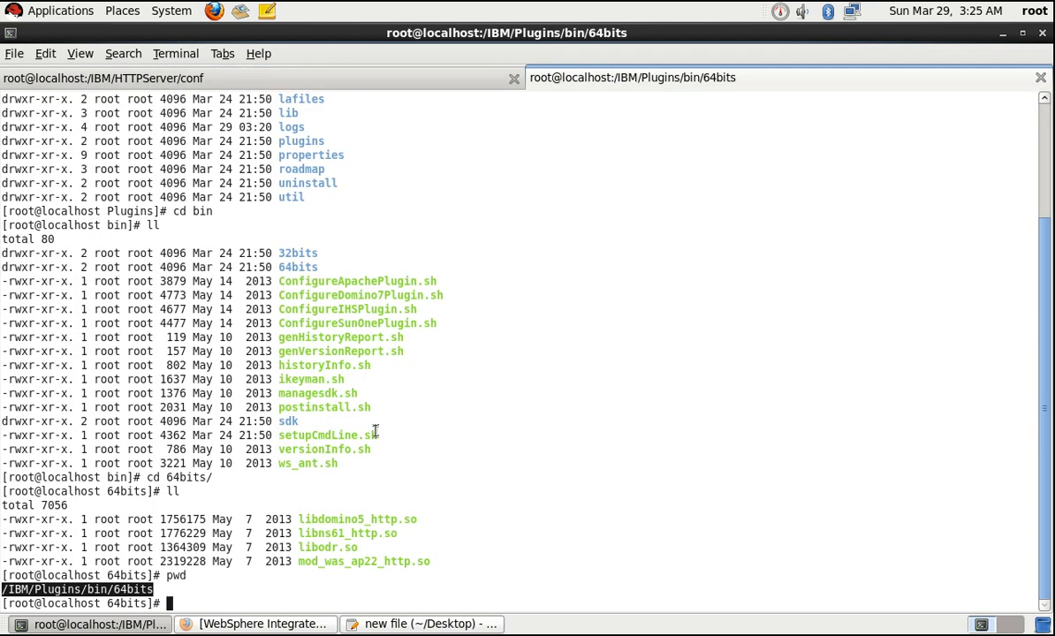
pyautogui.doubleClick(345, 562)
pyautogui.rightClick(344, 562)
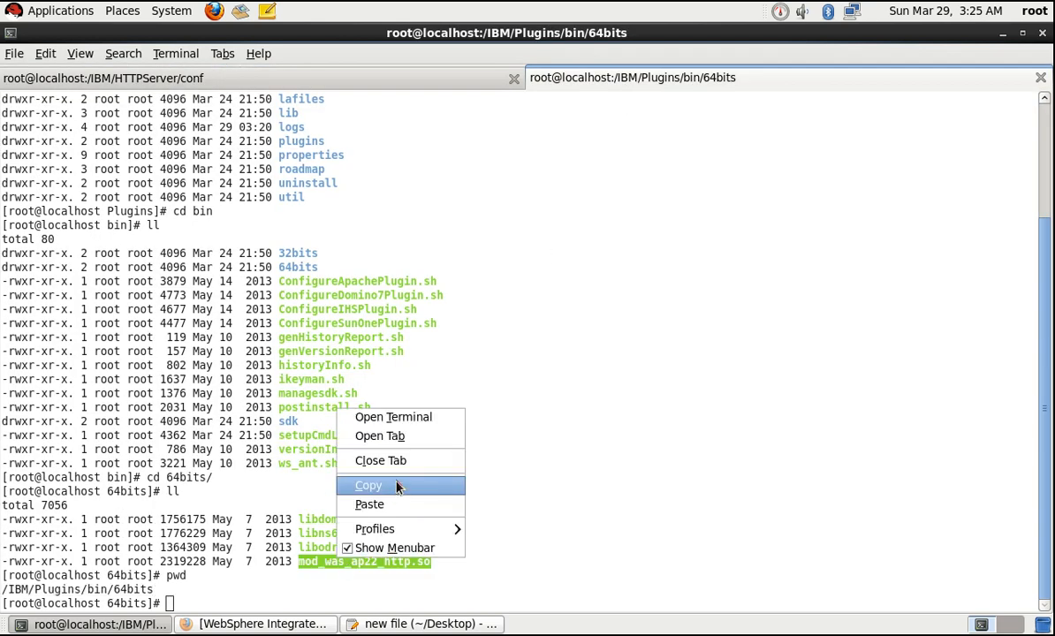
pyautogui.click(396, 485)
pyautogui.click(392, 81)
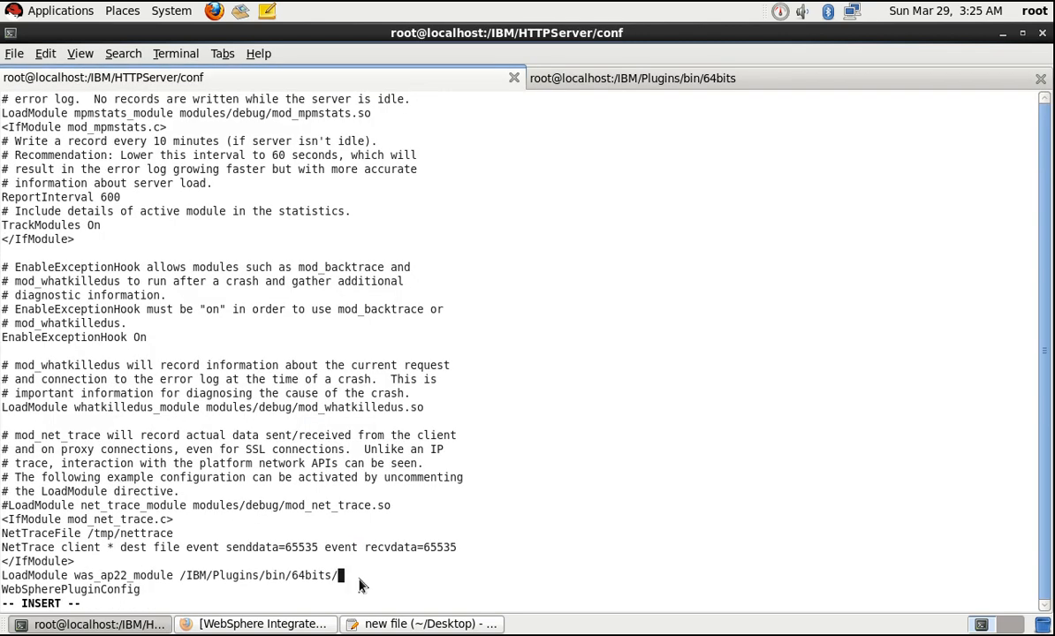
pyautogui.rightClick(361, 584)
pyautogui.click(367, 522)
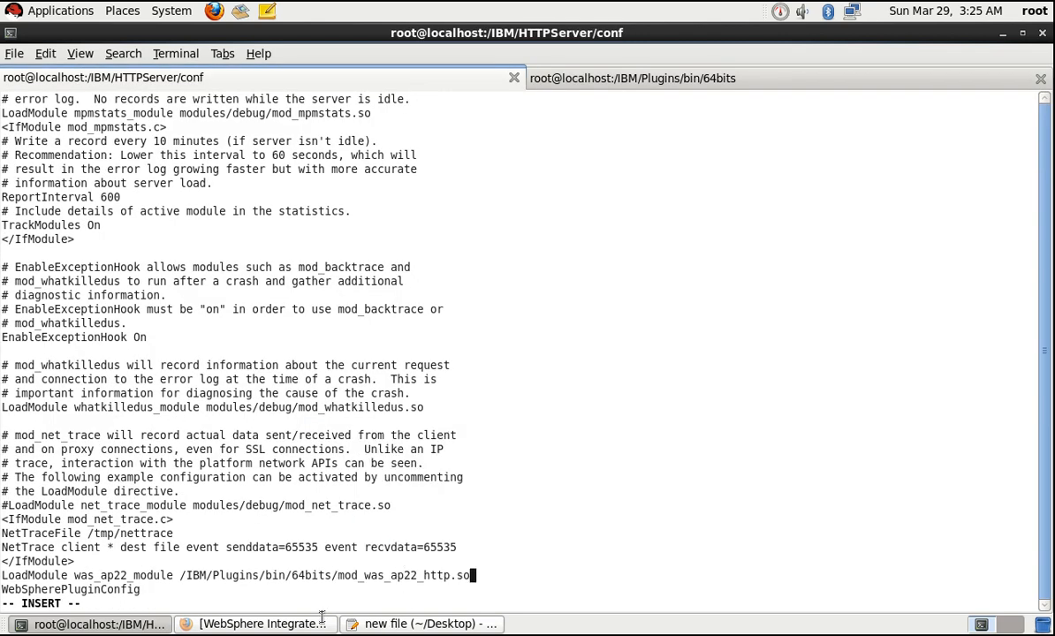
pyautogui.press('Down')
pyautogui.doubleClick(98, 590)
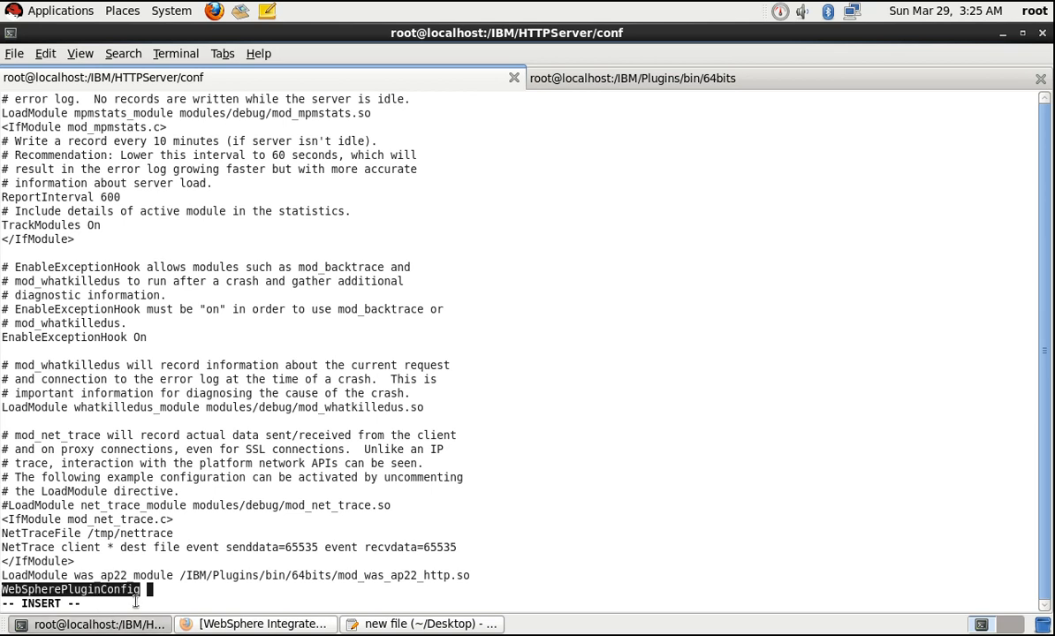
# - In the second terminal session, go up two levels from 64bits to the Plugins directory
pyautogui.click(546, 80)
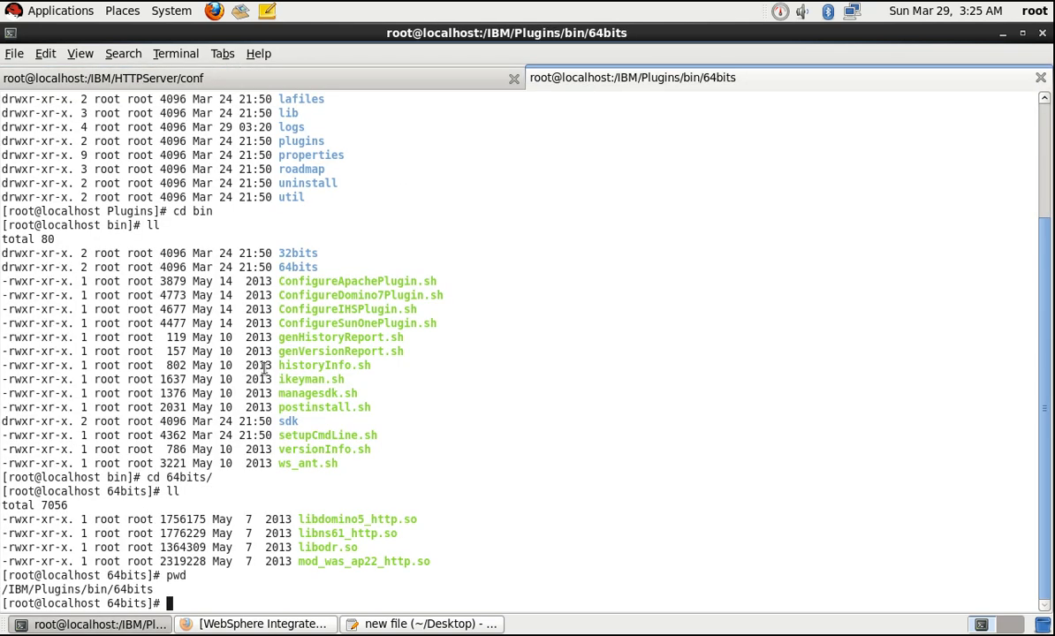
pyautogui.write('cd ..')
pyautogui.press('Return')
pyautogui.write('cd ..')
pyautogui.press('Return')
# - Try to run "config" from the Plugins directory
pyautogui.write('coon')
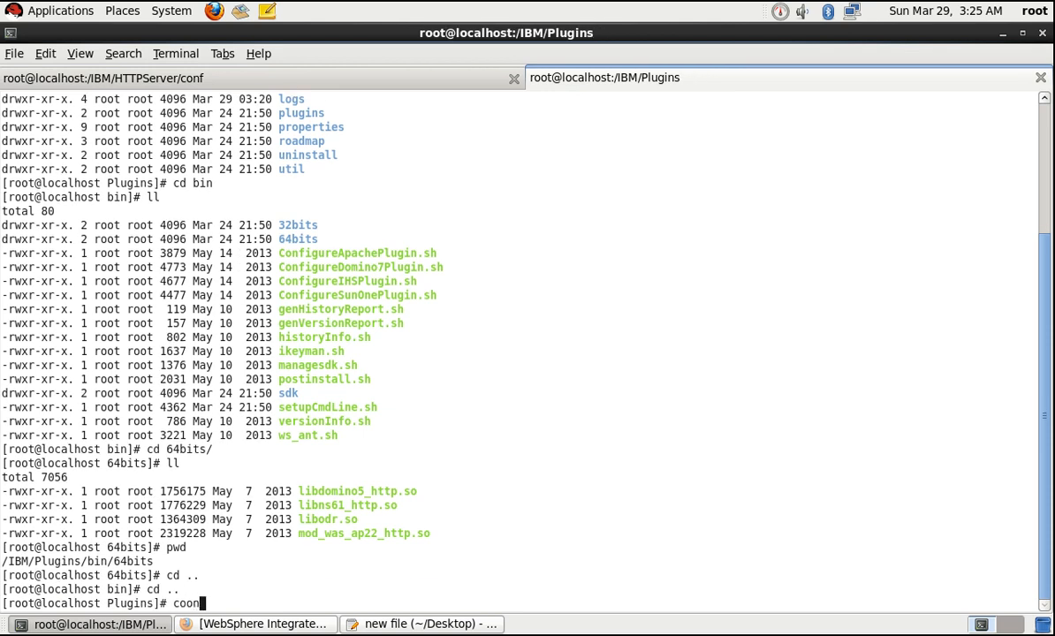
pyautogui.press('BackSpace')
pyautogui.press('BackSpace')
pyautogui.write('nfig')
pyautogui.press('Return')
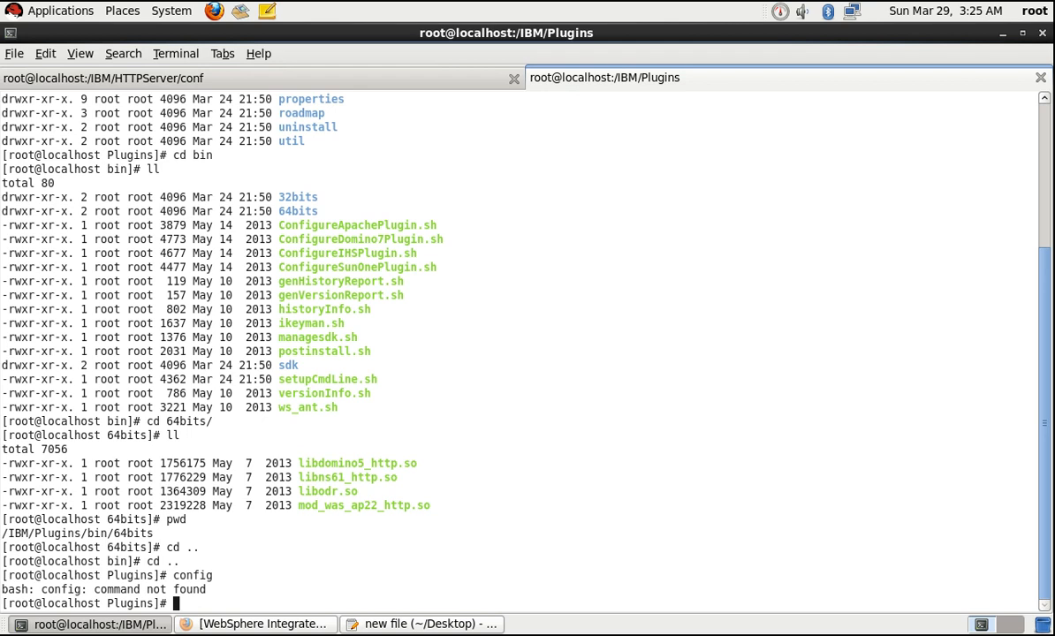
# - Change into the config directory under /IBM/Plugins and clear the terminal
pyautogui.write('config')
pyautogui.press('Return')
pyautogui.press('Return')
pyautogui.press('Return')
pyautogui.press('Return')
pyautogui.hotkey('ctrl', 'l')
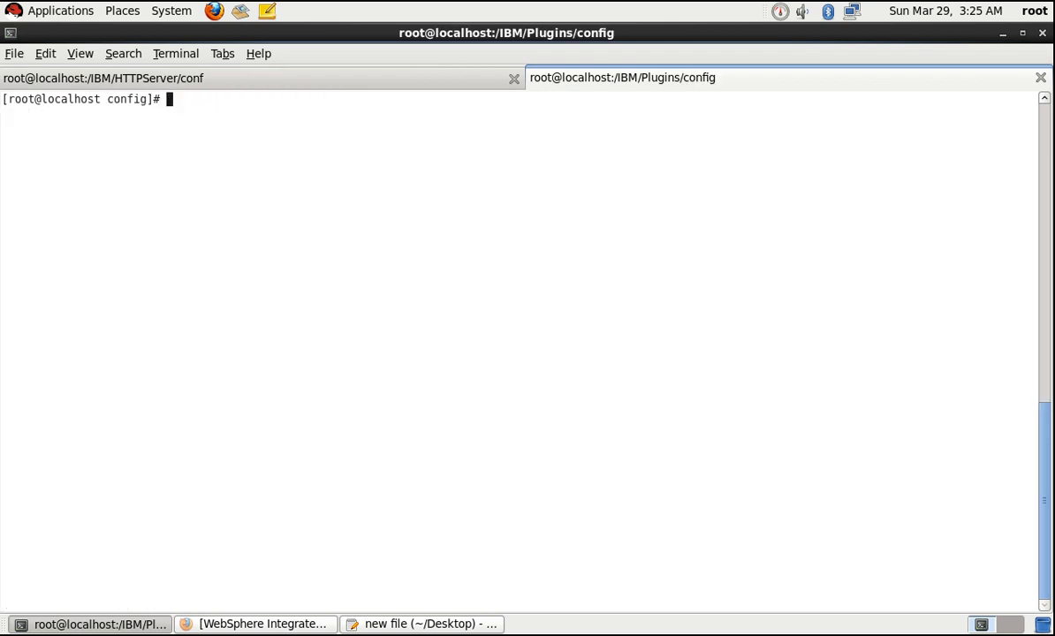
# - List the config directory, change into its IHS subdirectory and list the files there
pyautogui.write('ll')
pyautogui.press('Return')
pyautogui.write('cd IHS/')
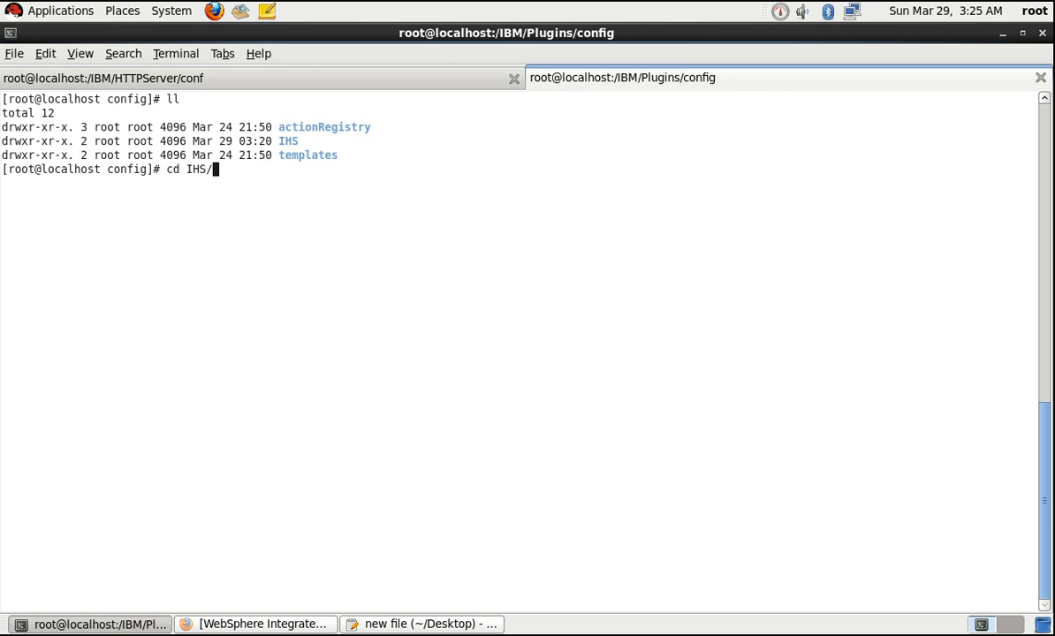
pyautogui.press('Return')
pyautogui.write('ll')
pyautogui.press('Return')
# - Print the IHS directory's full path and paste it after "WebSpherePluginConfig" in httpd.conf in the first terminal session, followed by a slash
pyautogui.write('cd')
pyautogui.press('BackSpace')
pyautogui.press('BackSpace')
pyautogui.write('pwd')
pyautogui.press('Return')
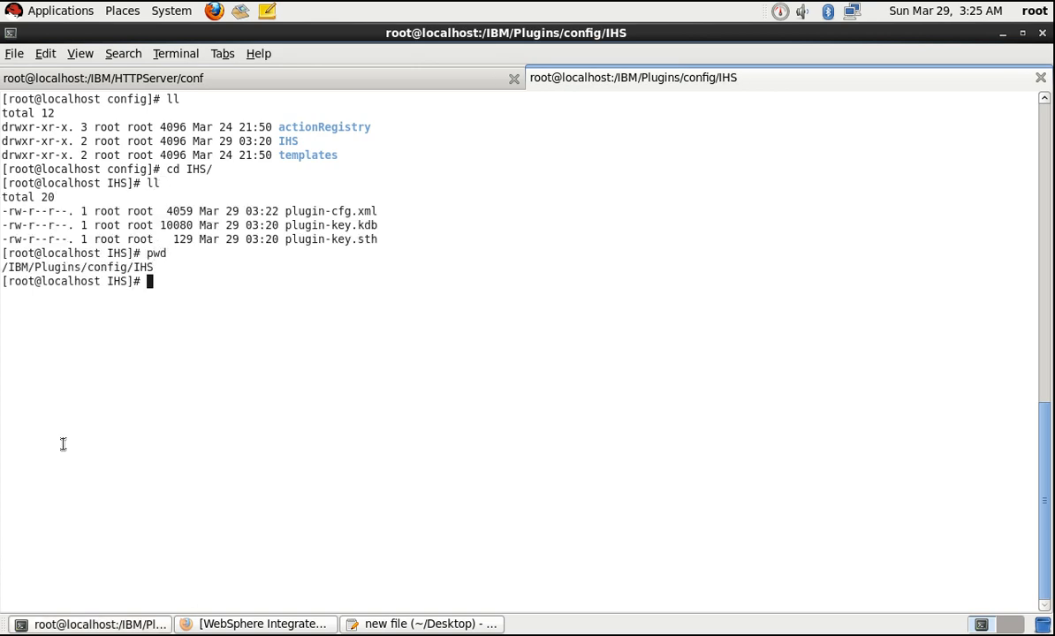
pyautogui.doubleClick(117, 267)
pyautogui.rightClick(122, 279)
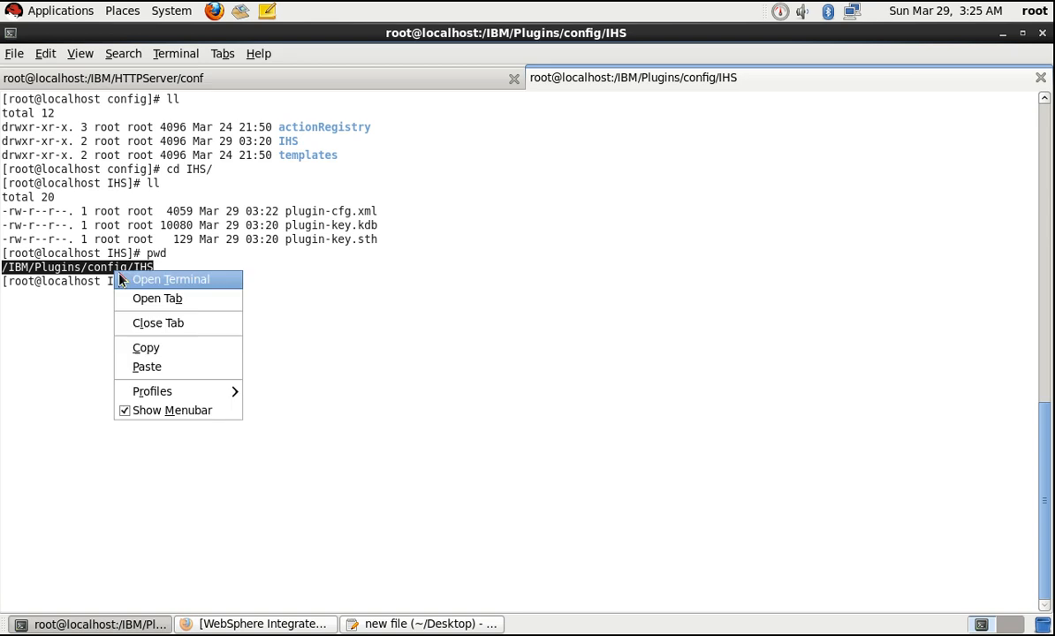
pyautogui.click(150, 347)
pyautogui.click(256, 81)
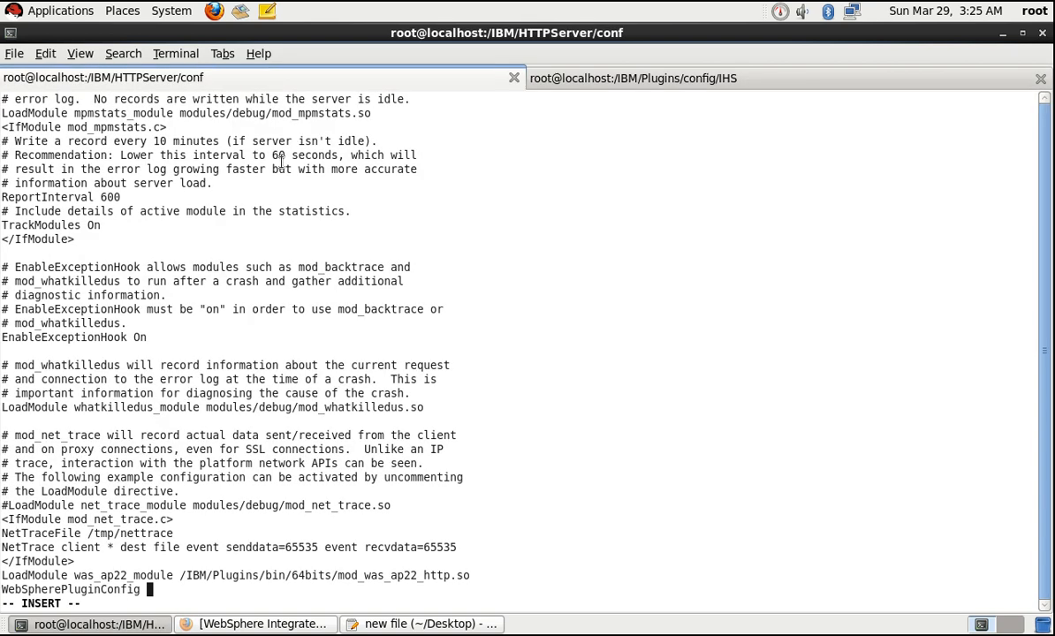
pyautogui.rightClick(165, 557)
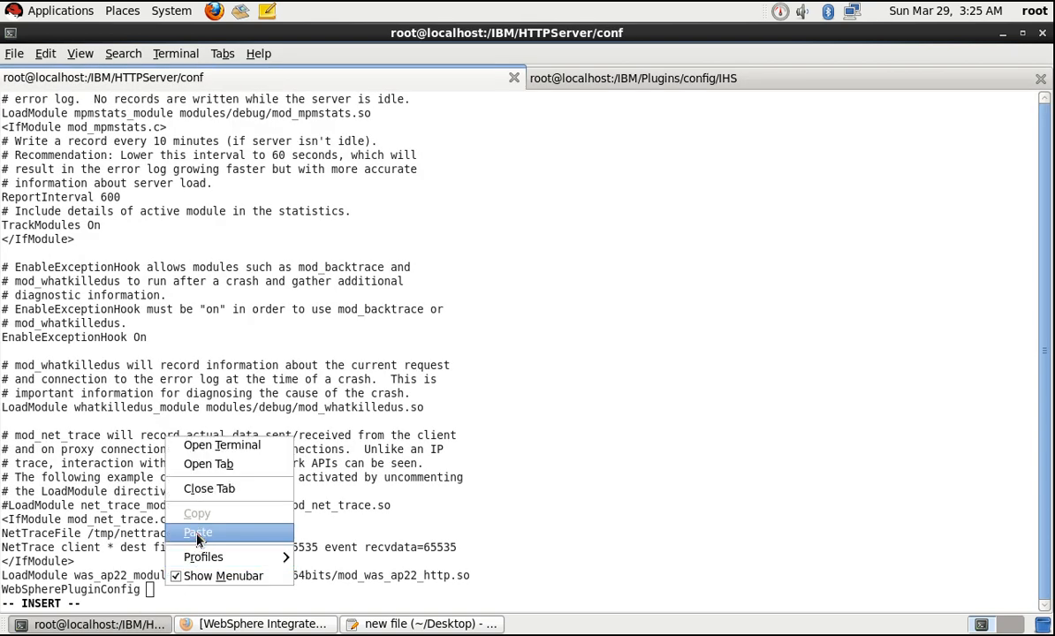
pyautogui.click(196, 533)
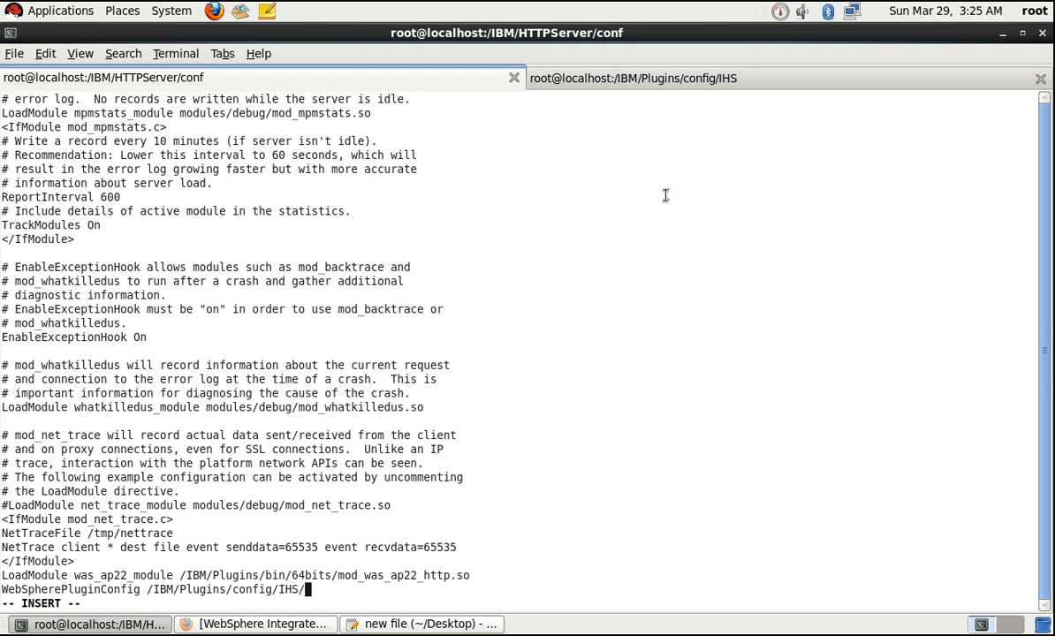
# - Copy the file name "plugin-cfg.xml" from the second terminal session and append it to the WebSpherePluginConfig path in httpd.conf
pyautogui.click(629, 78)
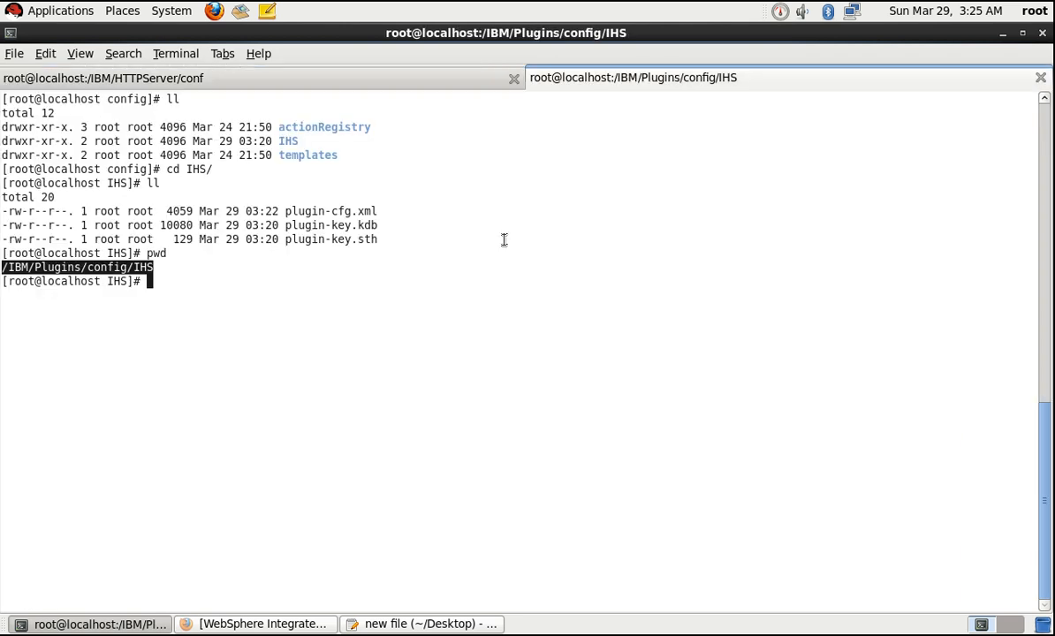
pyautogui.doubleClick(340, 212)
pyautogui.rightClick(329, 212)
pyautogui.click(361, 288)
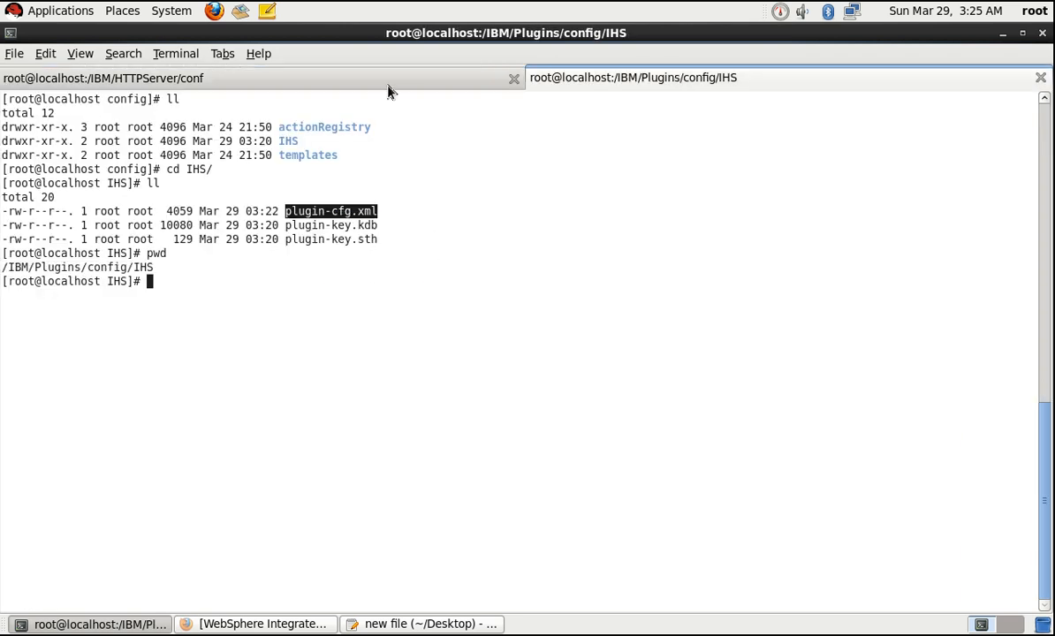
pyautogui.click(363, 79)
pyautogui.write('/IBM/Plugins/config/IHS/')
pyautogui.rightClick(362, 594)
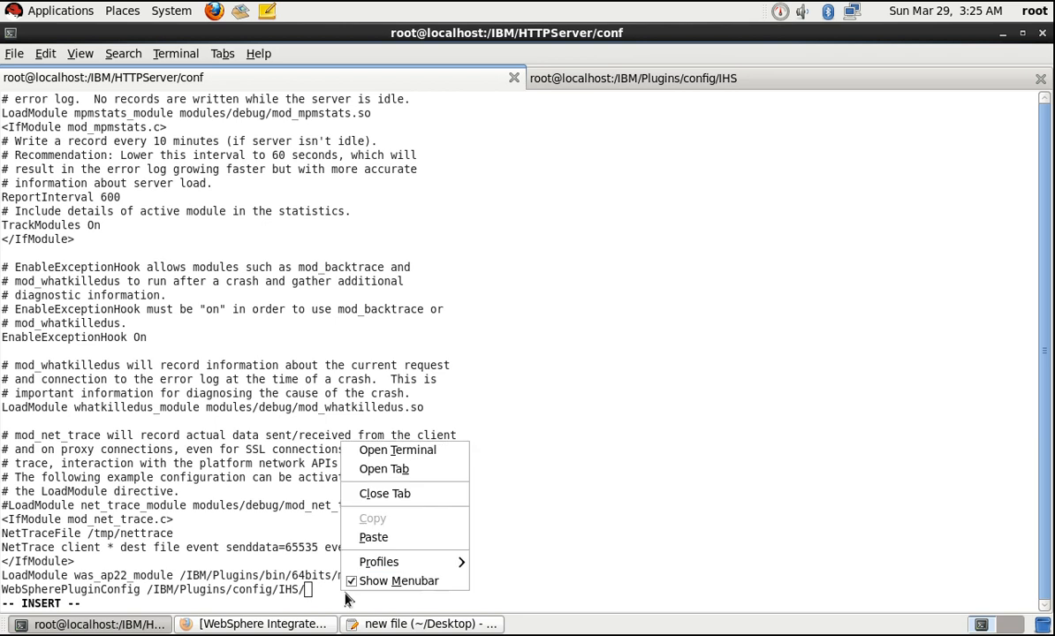
pyautogui.click(369, 541)
# - Leave insert mode, then save httpd.conf and quit vi with ":wq"
pyautogui.press('Escape')
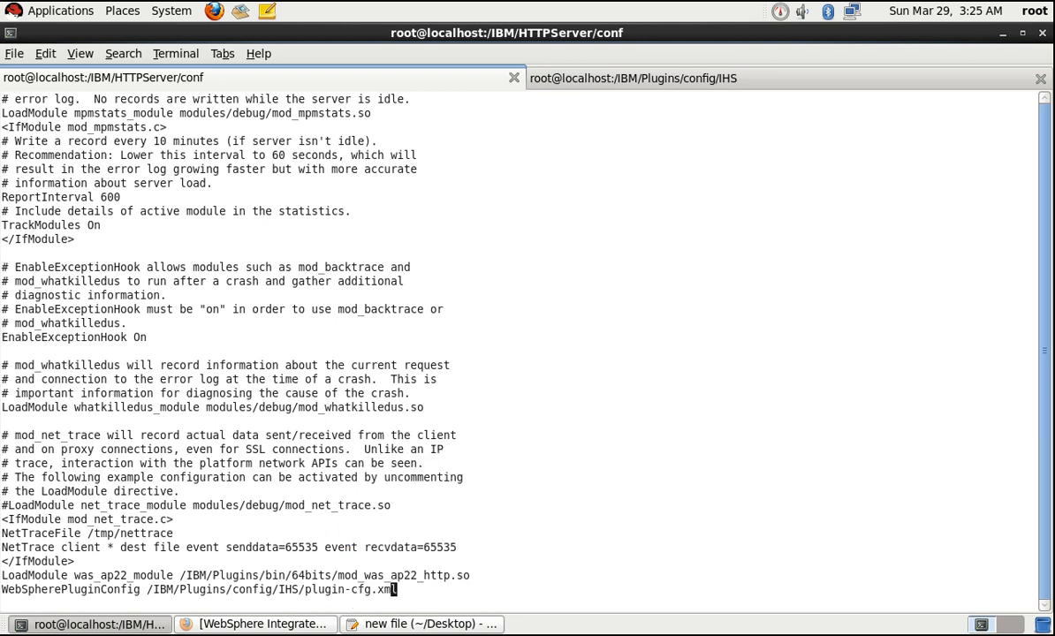
pyautogui.write(':wq')
pyautogui.press('Return')
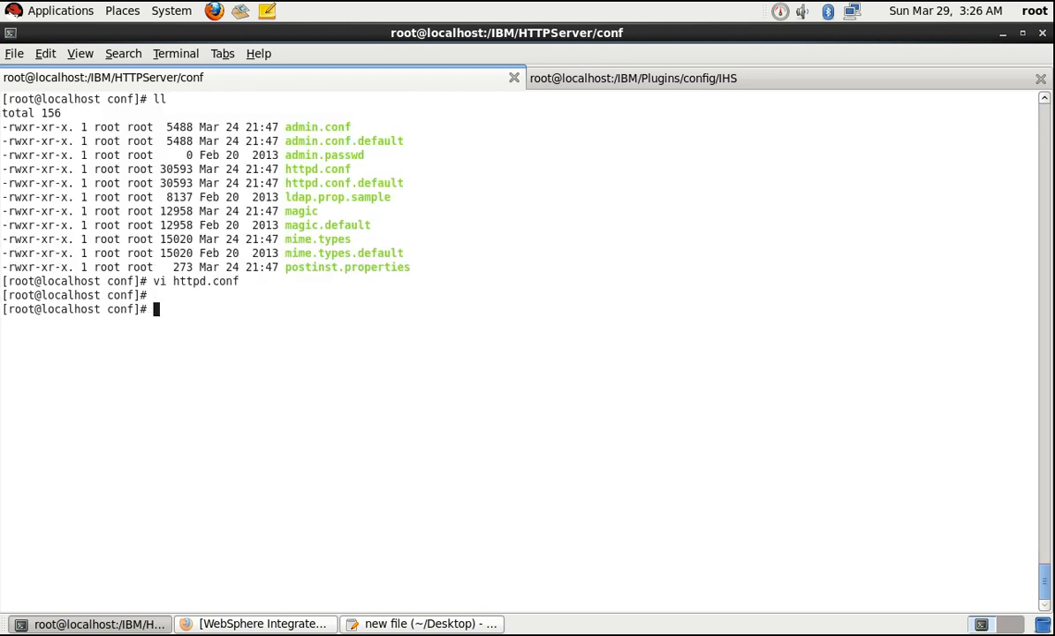
pyautogui.press('Return')
pyautogui.press('Return')
pyautogui.press('Return')
pyautogui.press('Return')
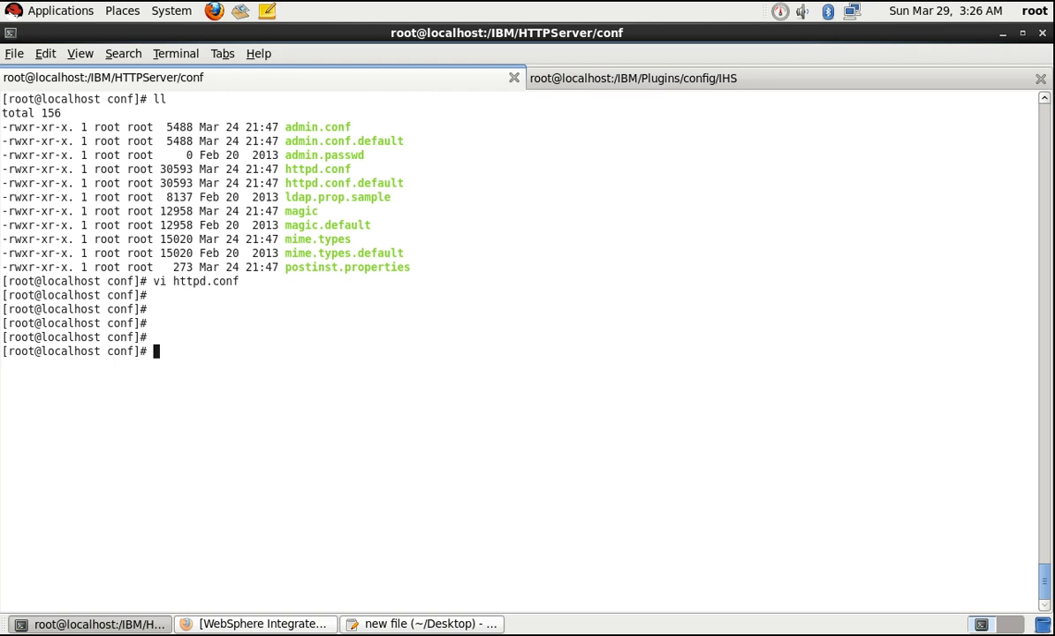
# - Switch to the WebSphere console in Firefox, stop the IHS web server and refresh its status
pyautogui.click(265, 624)
pyautogui.click(300, 353)
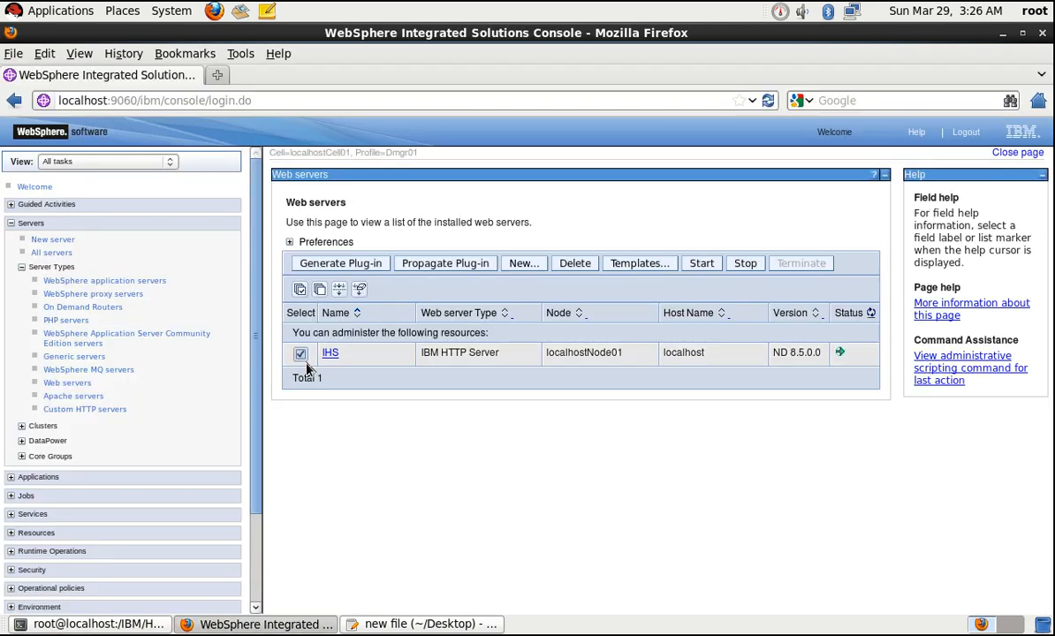
pyautogui.click(751, 267)
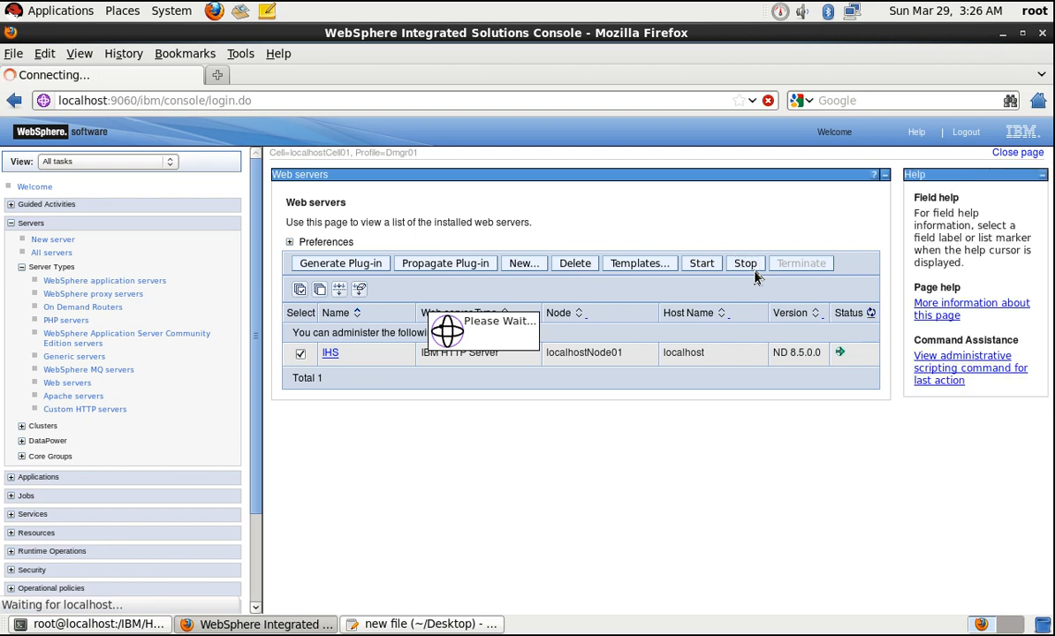
pyautogui.click(873, 397)
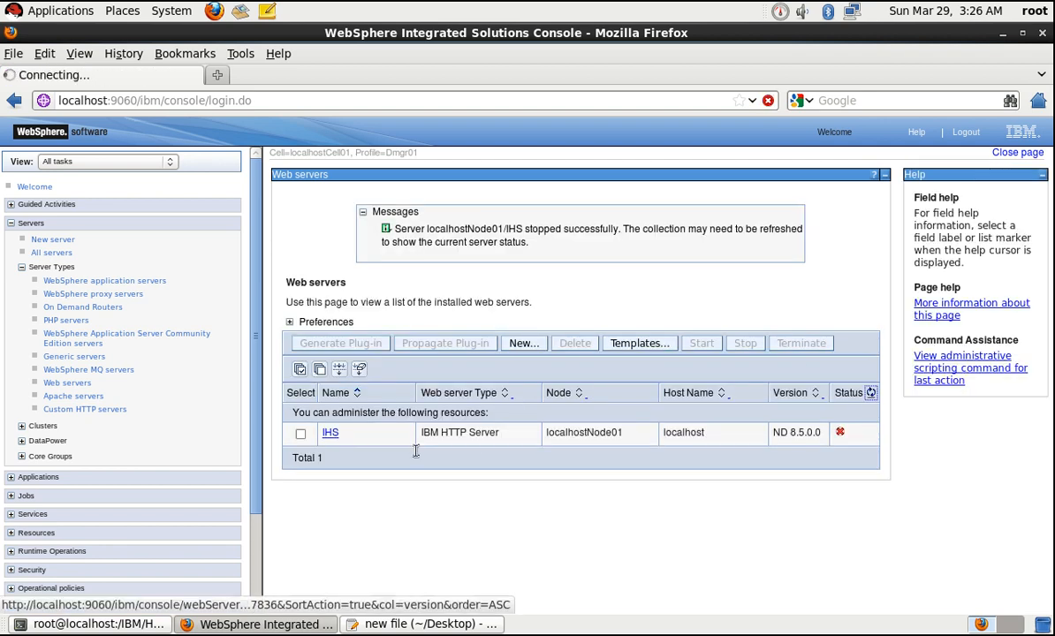
# - Start the IHS web server again and refresh its status
pyautogui.click(301, 354)
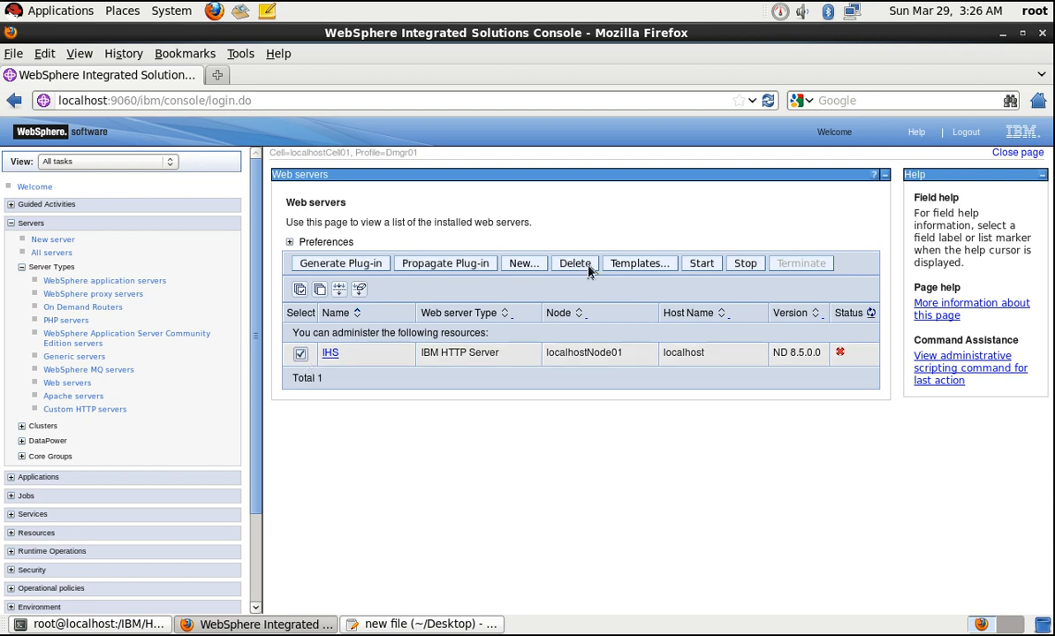
pyautogui.click(704, 267)
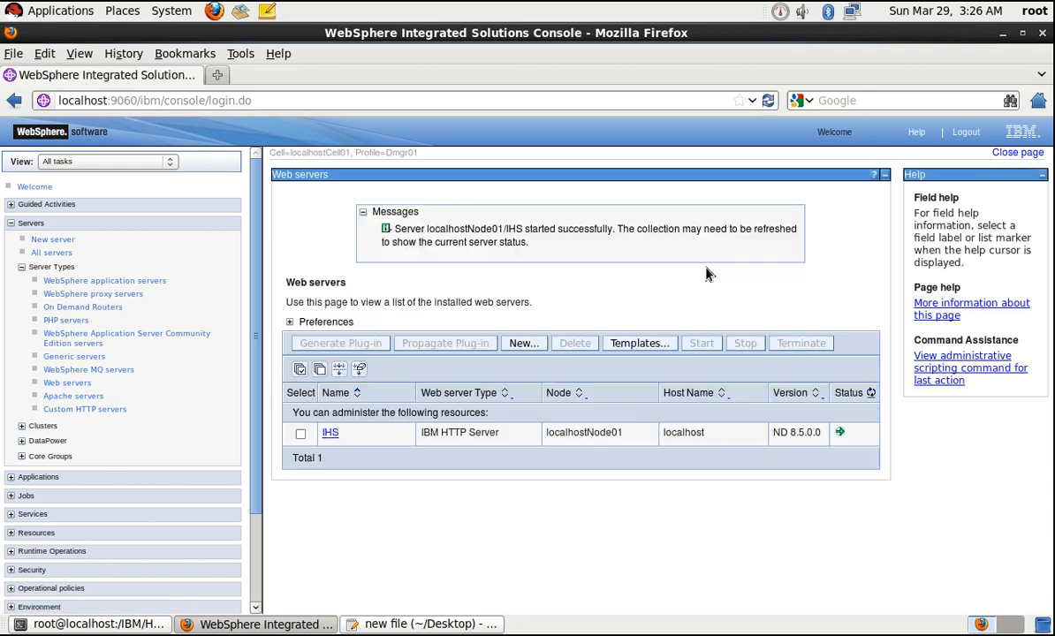
pyautogui.click(871, 394)
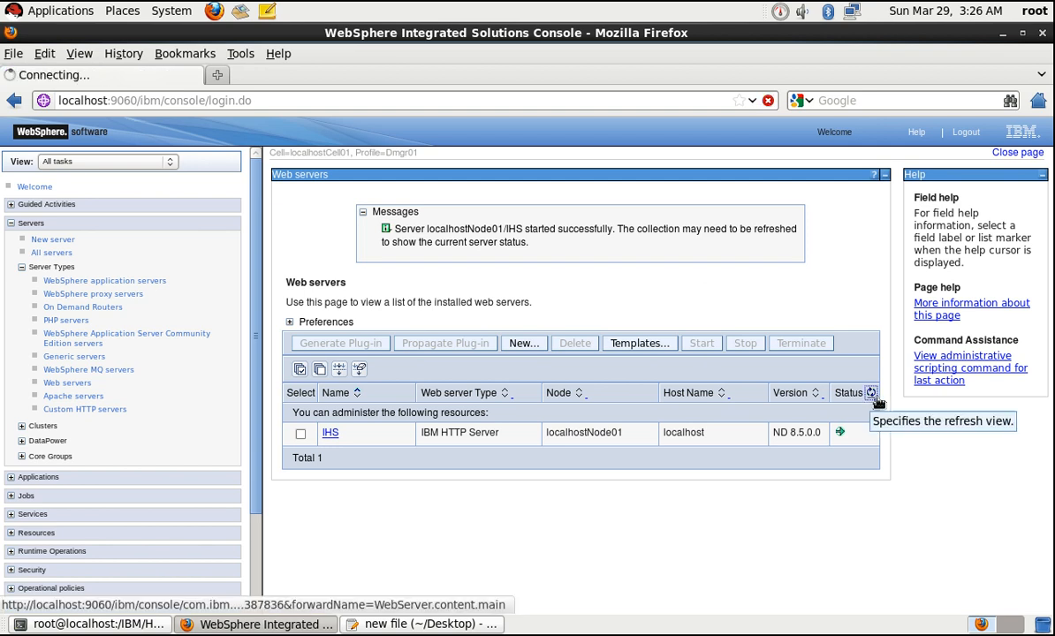
pyautogui.click(412, 623)
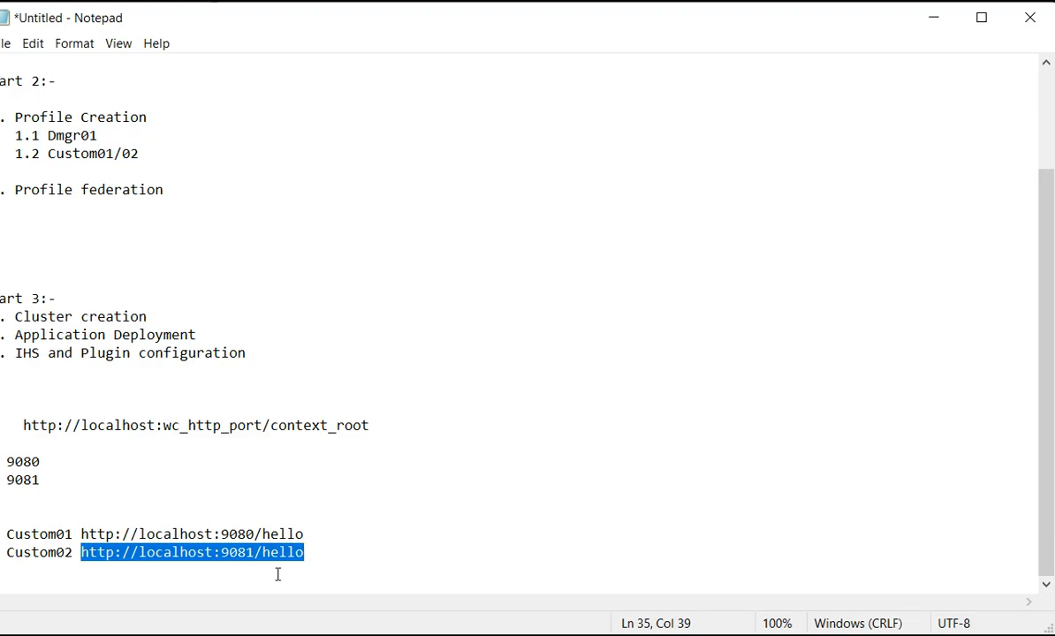
pyautogui.click(341, 560)
pyautogui.press('Return')
pyautogui.press('Return')
pyautogui.press('Return')
pyautogui.press('Return')
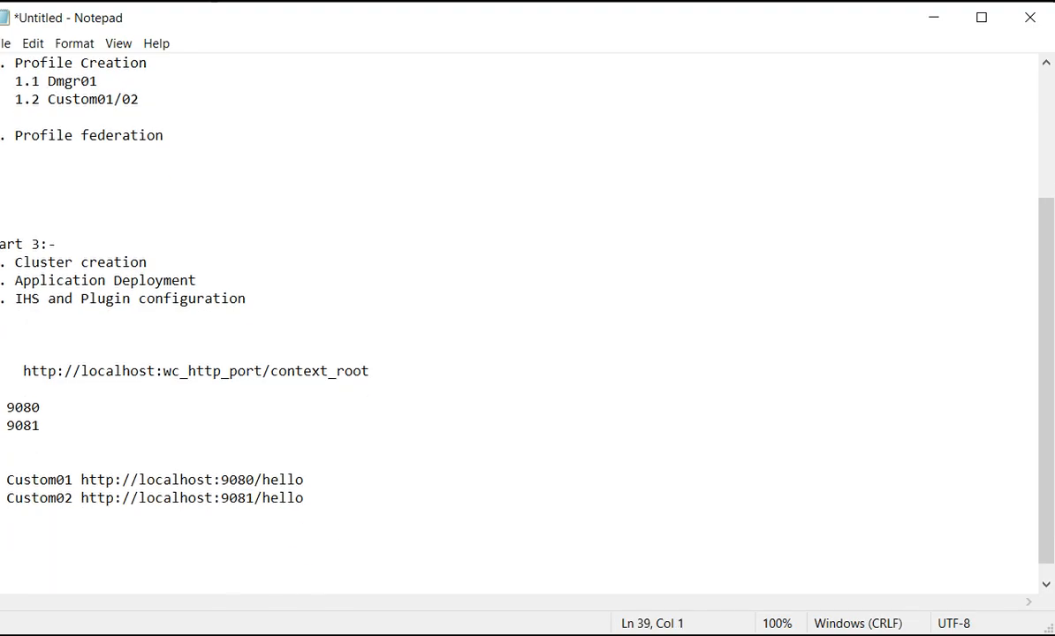
pyautogui.write('http://hostname:80')
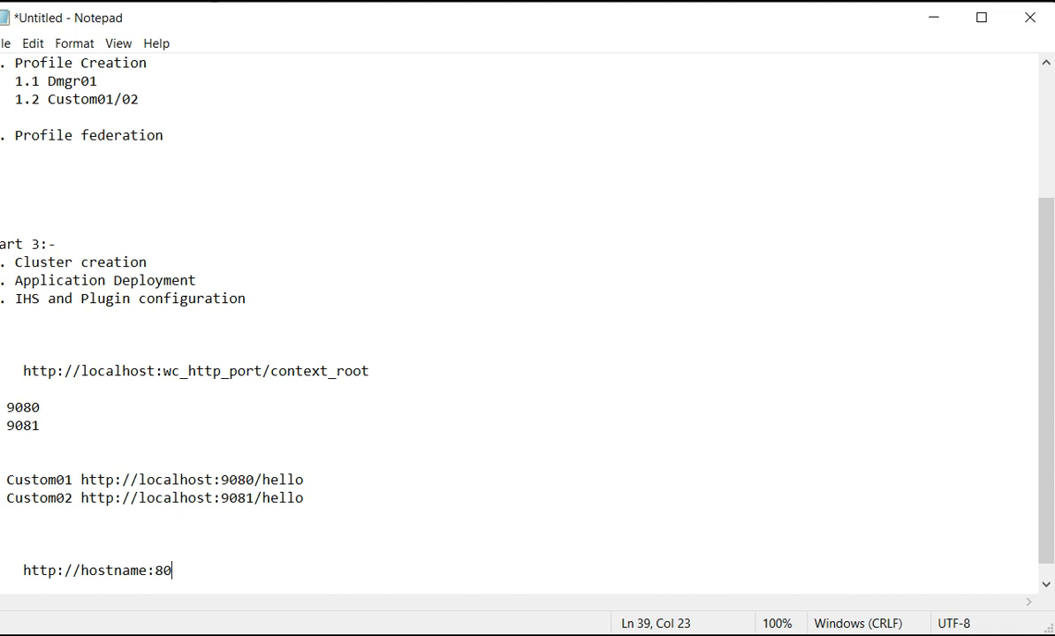
pyautogui.write('/context_root')
pyautogui.press('Return')
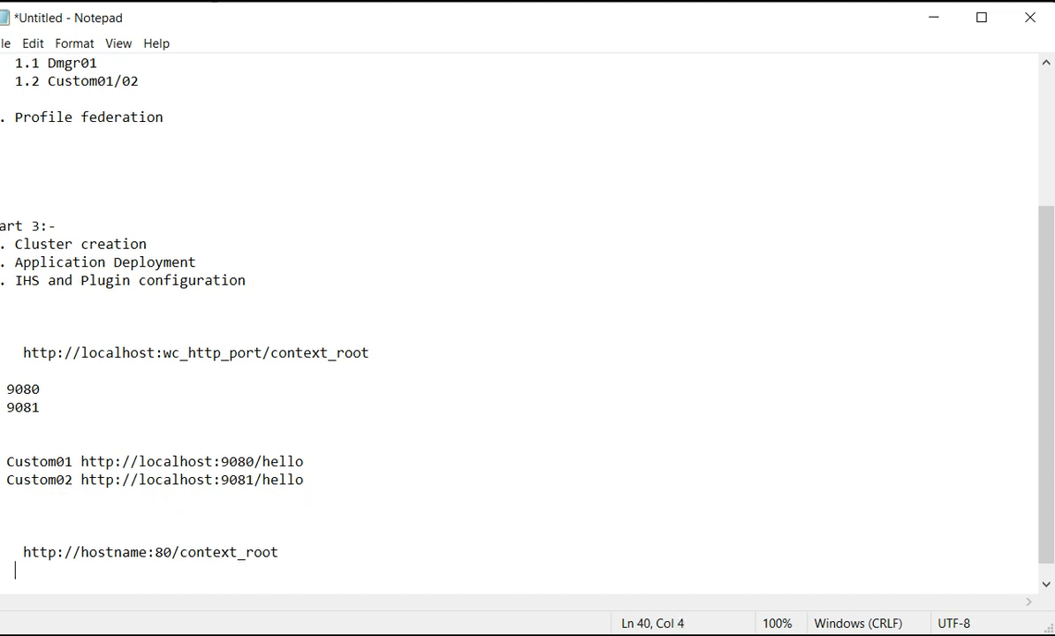
pyautogui.write('http://locahl')
pyautogui.press('BackSpace')
pyautogui.press('BackSpace')
pyautogui.write('lh')
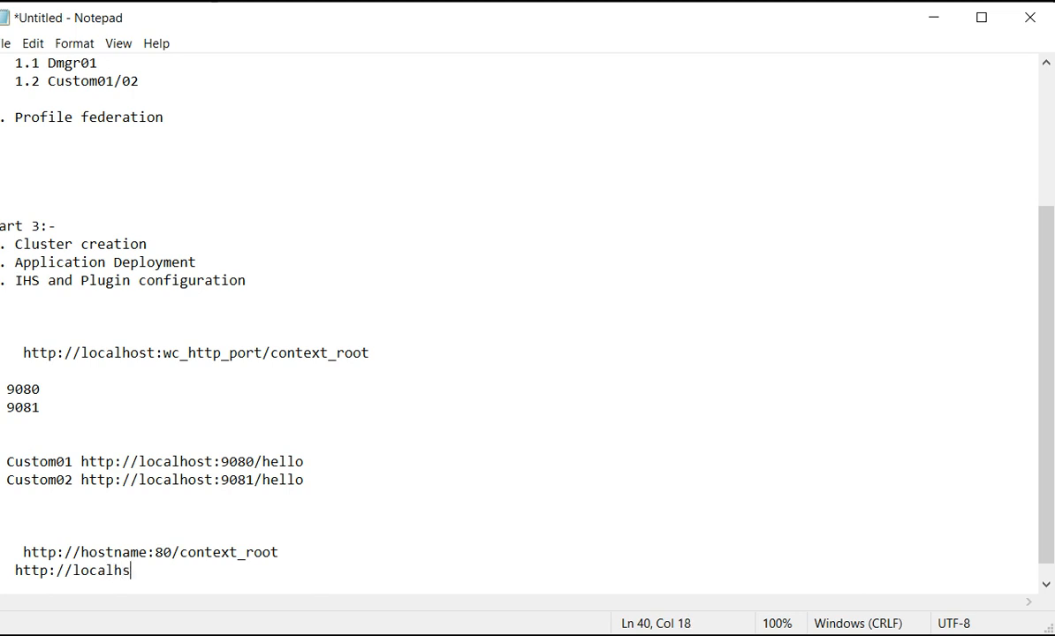
pyautogui.press('BackSpace')
pyautogui.write('host:80/hello')
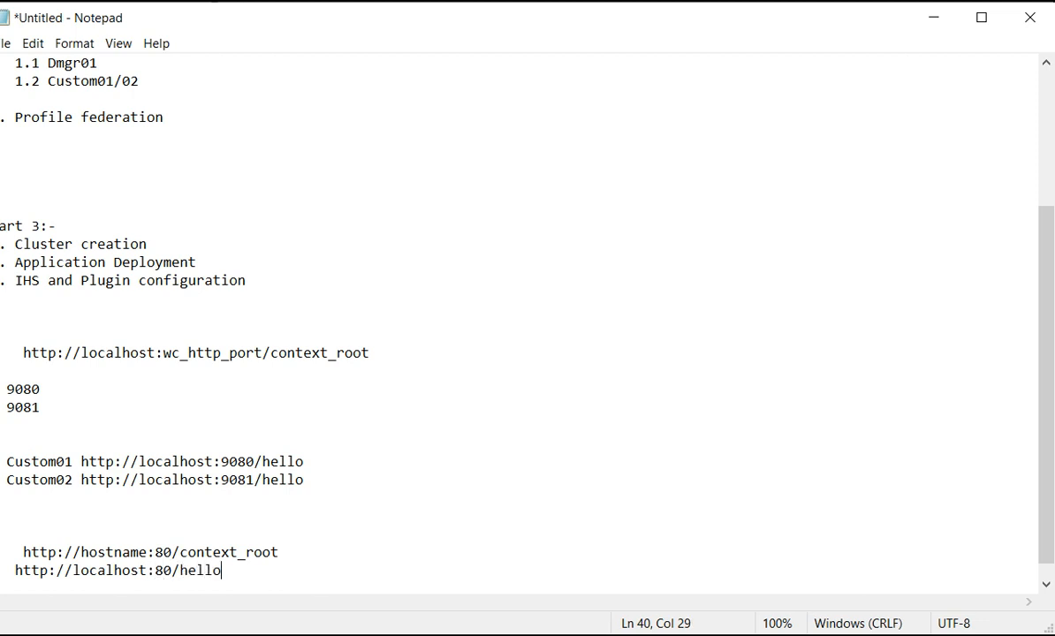
pyautogui.hotkey('shift', 'Left')
pyautogui.hotkey('shift', 'Left')
pyautogui.hotkey('shift', 'Left')
pyautogui.hotkey('shift', 'Left')
pyautogui.hotkey('shift', 'Left')
pyautogui.hotkey('shift', 'Left')
pyautogui.hotkey('shift', 'Left')
pyautogui.hotkey('shift', 'Left')
pyautogui.hotkey('shift', 'Left')
pyautogui.hotkey('shift', 'Left')
pyautogui.hotkey('shift', 'Left')
pyautogui.hotkey('shift', 'Left')
pyautogui.hotkey('shift', 'Left')
pyautogui.hotkey('shift', 'Left')
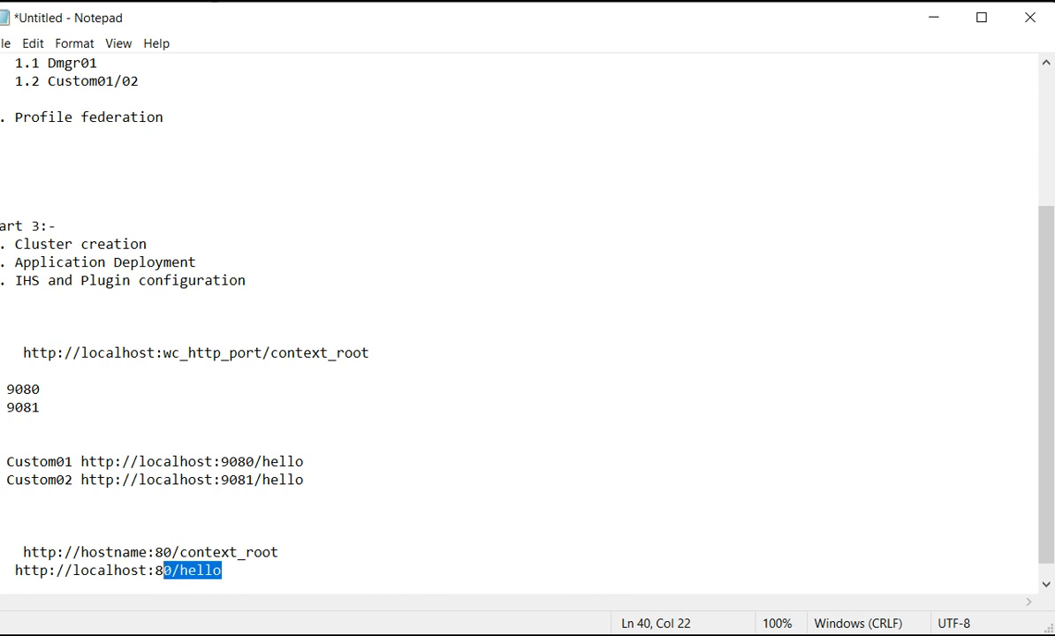
pyautogui.hotkey('shift', 'Left')
pyautogui.hotkey('shift', 'Left')
pyautogui.hotkey('shift', 'Left')
pyautogui.hotkey('shift', 'Left')
pyautogui.hotkey('shift', 'Left')
pyautogui.hotkey('shift', 'Left')
pyautogui.hotkey('shift', 'Left')
pyautogui.hotkey('shift', 'Left')
pyautogui.hotkey('shift', 'Left')
pyautogui.hotkey('shift', 'Left')
pyautogui.hotkey('shift', 'Left')
pyautogui.hotkey('ctrl', 'c')
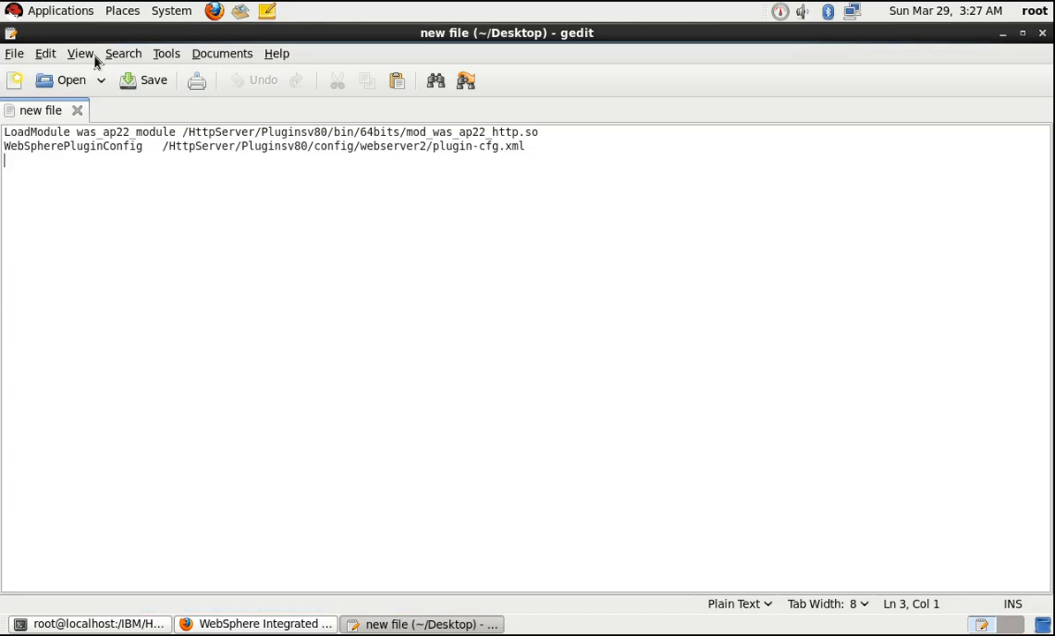
pyautogui.click(284, 629)
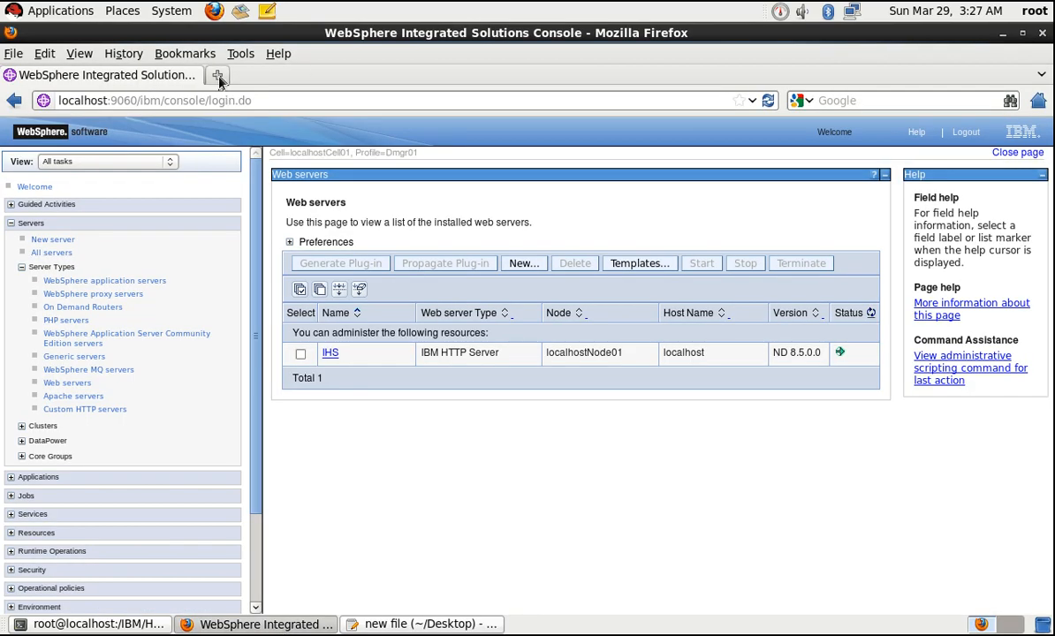
pyautogui.doubleClick(302, 78)
pyautogui.hotkey('ctrl', 'v')
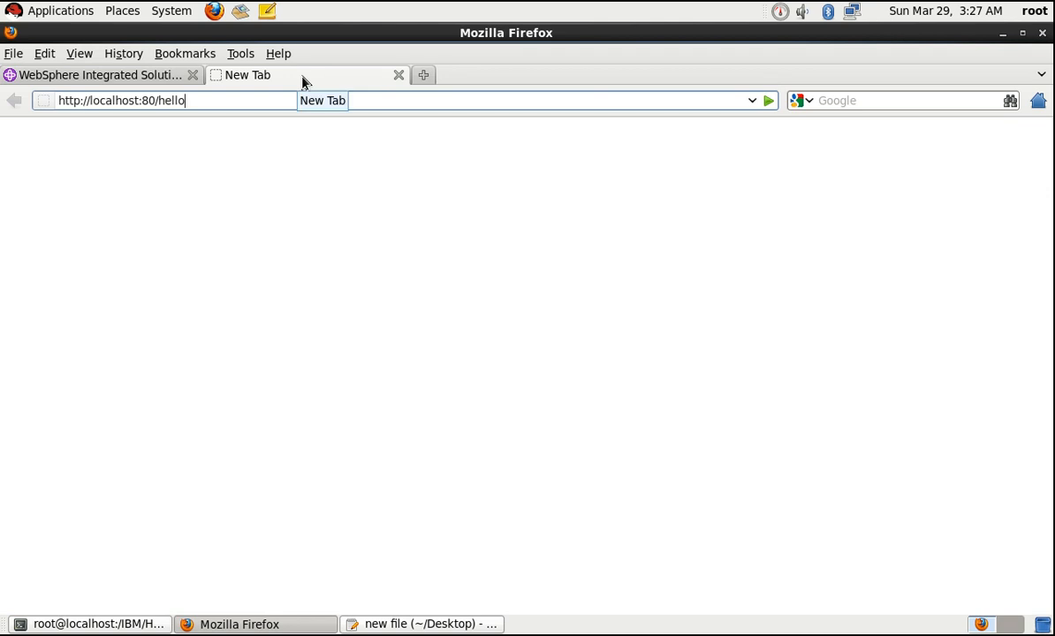
pyautogui.press('Return')
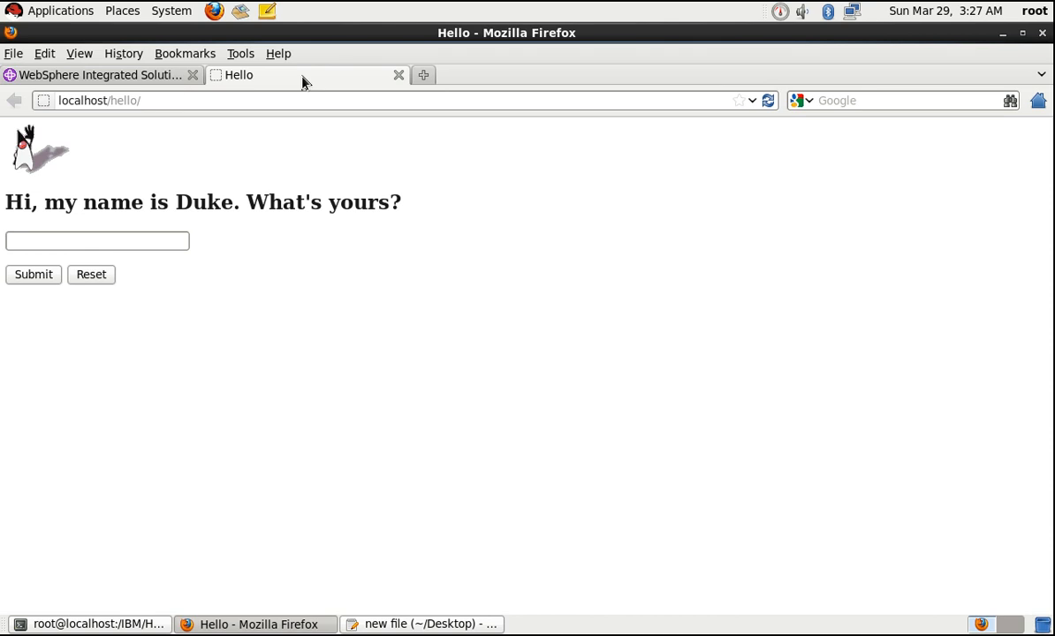
# - Stop the Test_Custom02 application server from the WebSphere console and refresh the server status
pyautogui.click(118, 80)
pyautogui.click(106, 281)
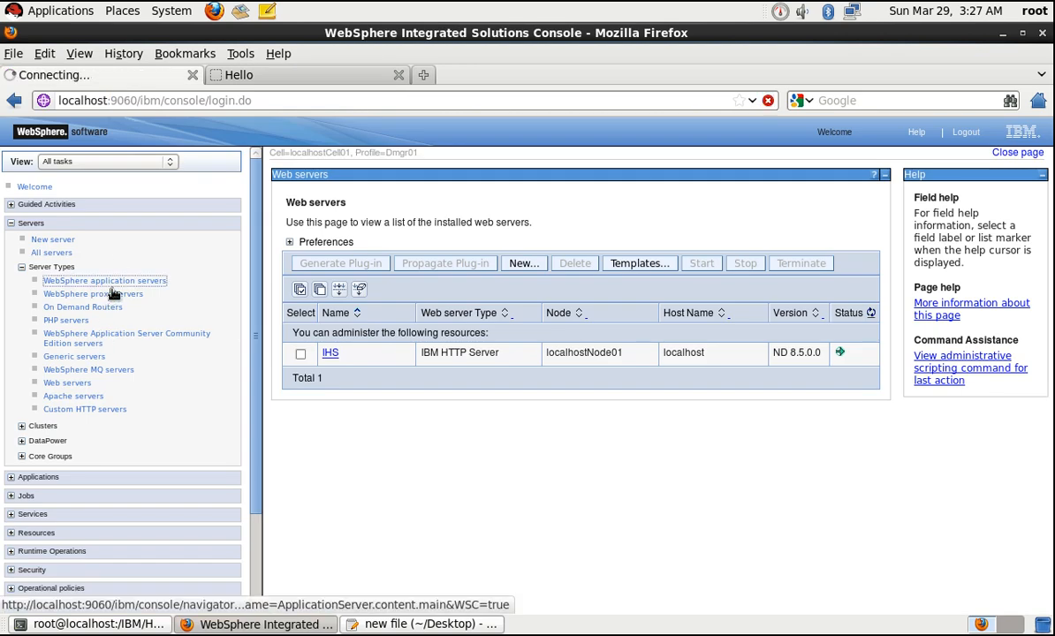
pyautogui.click(300, 390)
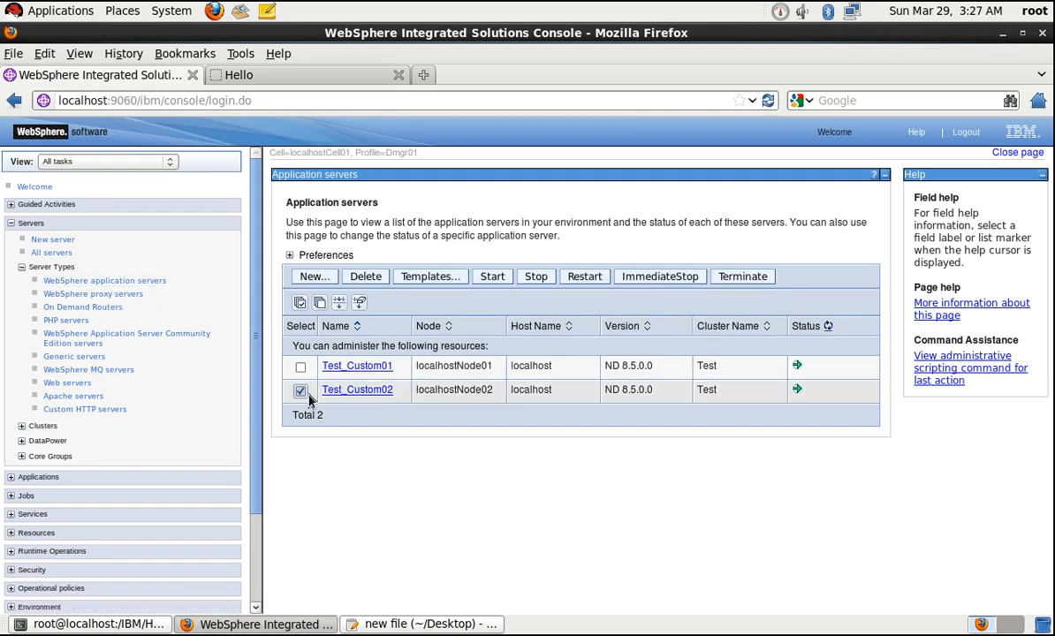
pyautogui.click(549, 281)
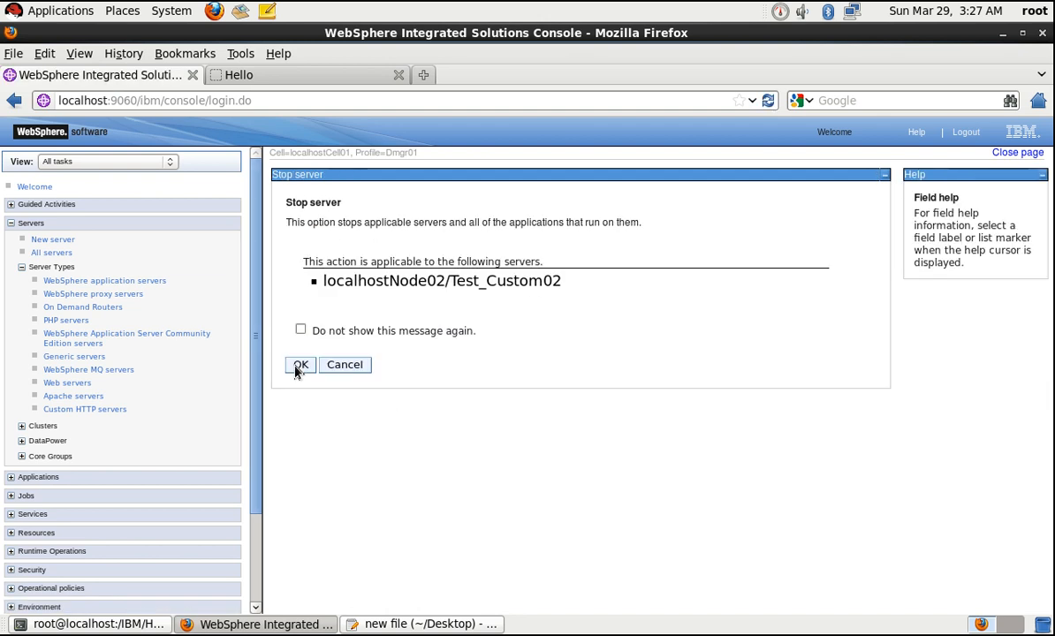
pyautogui.click(295, 368)
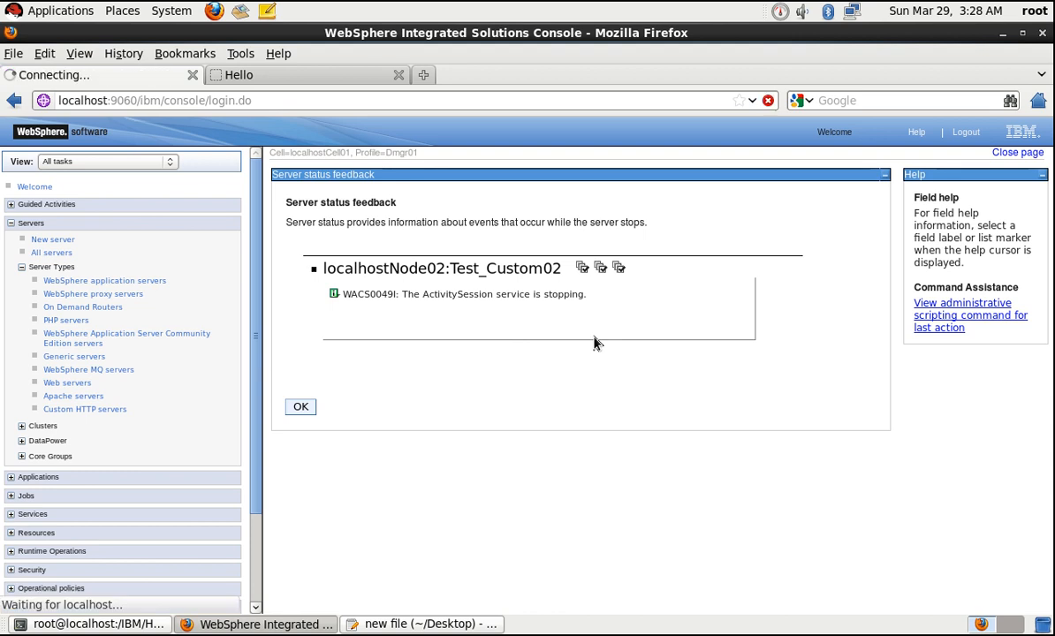
pyautogui.click(300, 407)
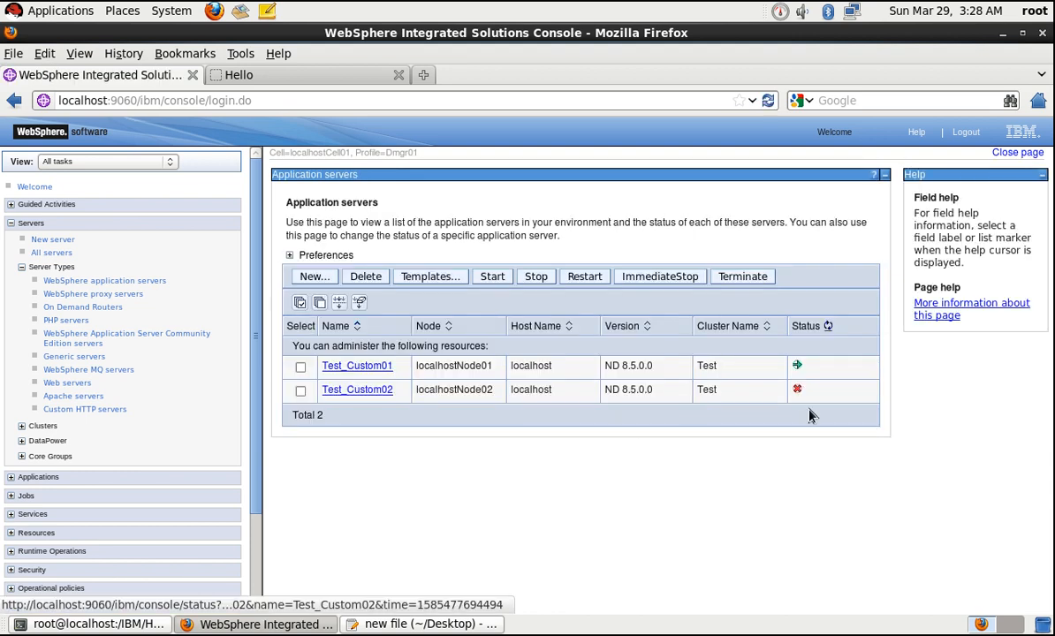
pyautogui.click(828, 326)
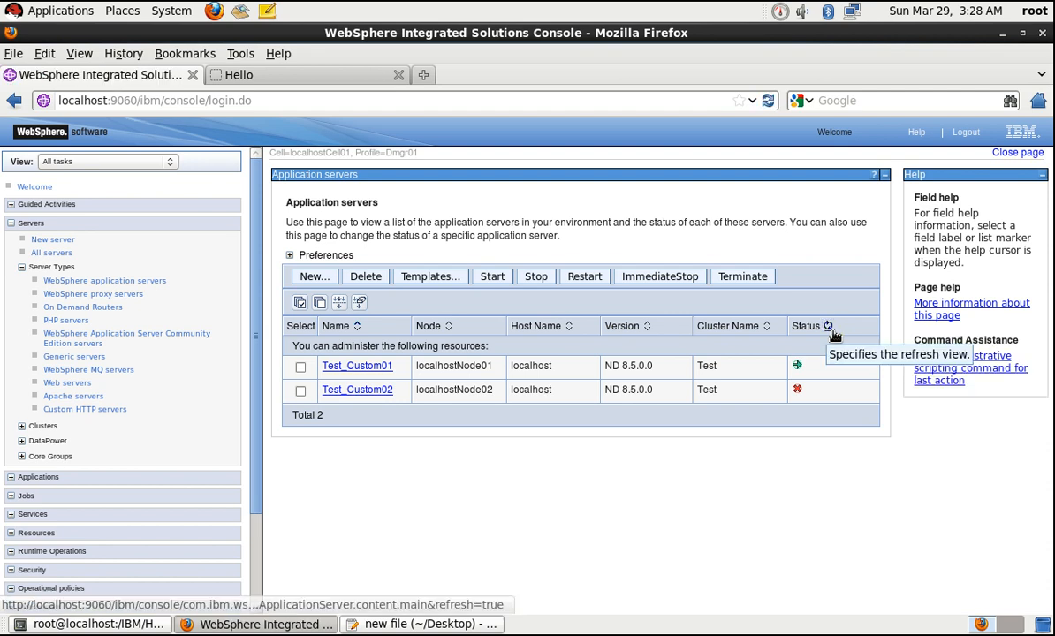
# - Return to the Hello application page and reload it to test access through IHS
pyautogui.click(245, 74)
pyautogui.press('Return')
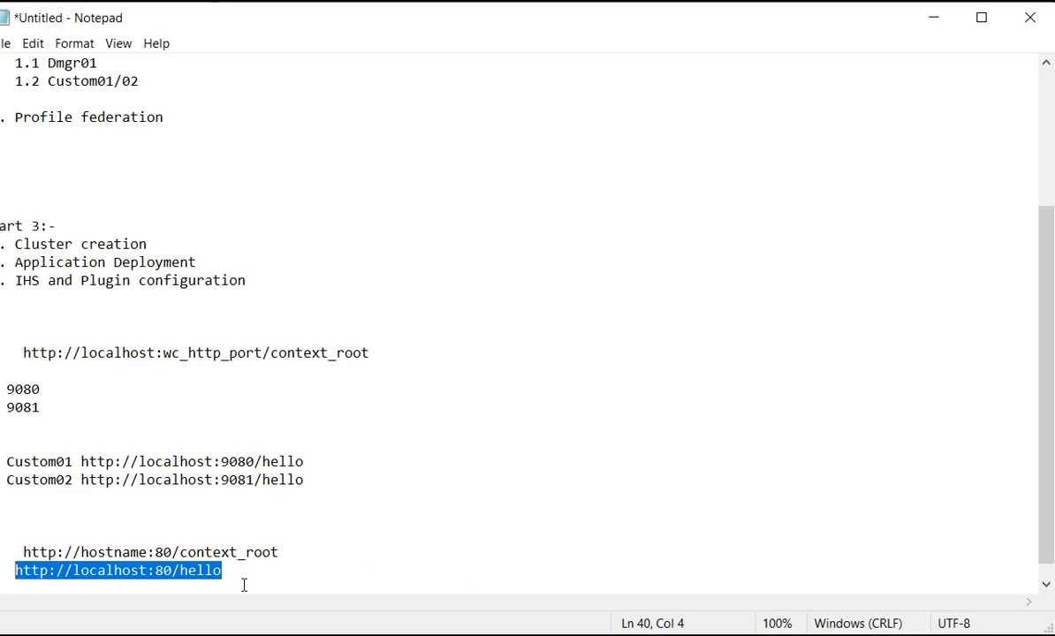
# - Add the closing line "Thanks All" two lines below the localhost:80 URL in the Notepad notes
pyautogui.click(248, 583)
pyautogui.scroll(-1, 319, 543)
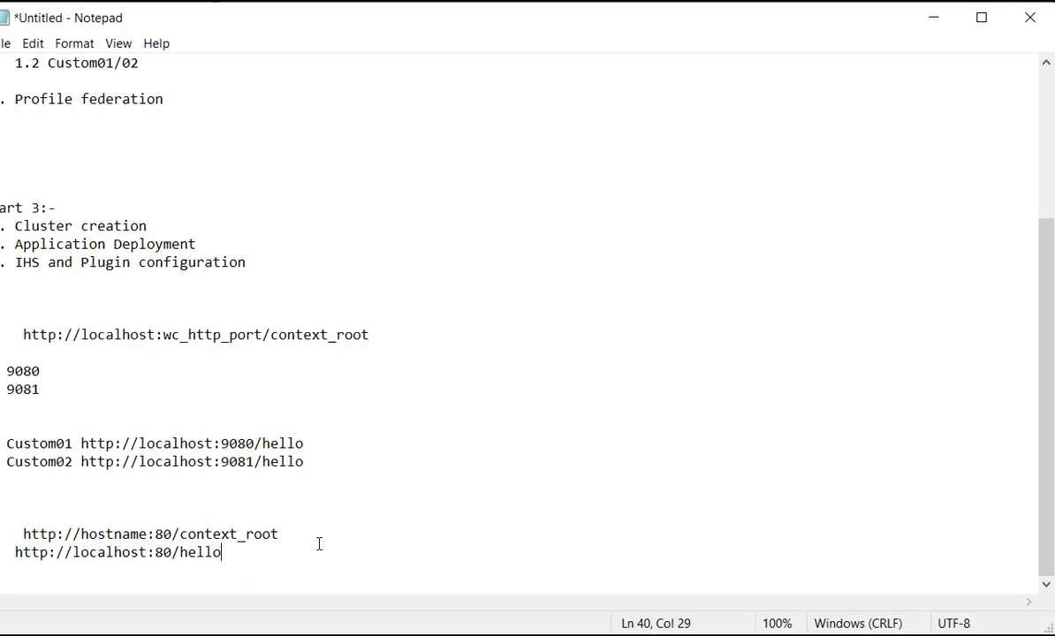
pyautogui.press('Return')
pyautogui.press('Return')
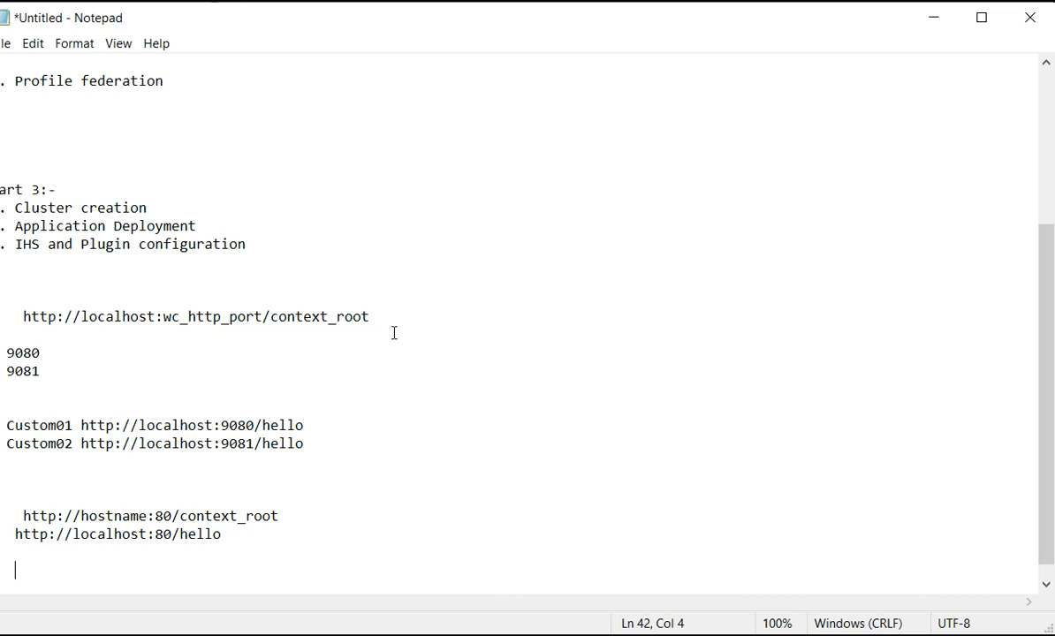
pyautogui.write('Thanks All')
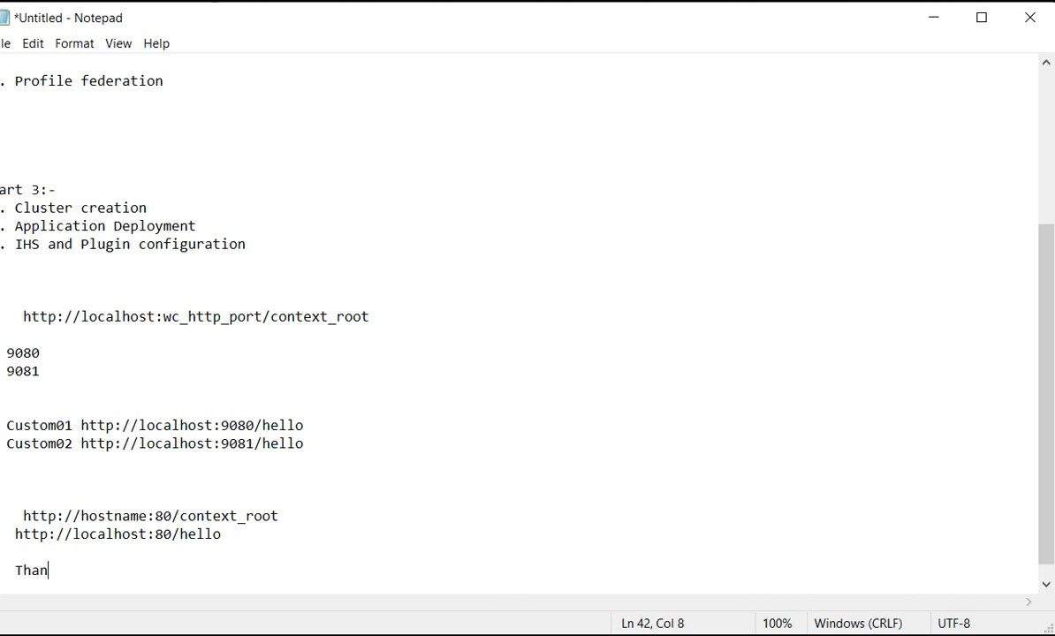